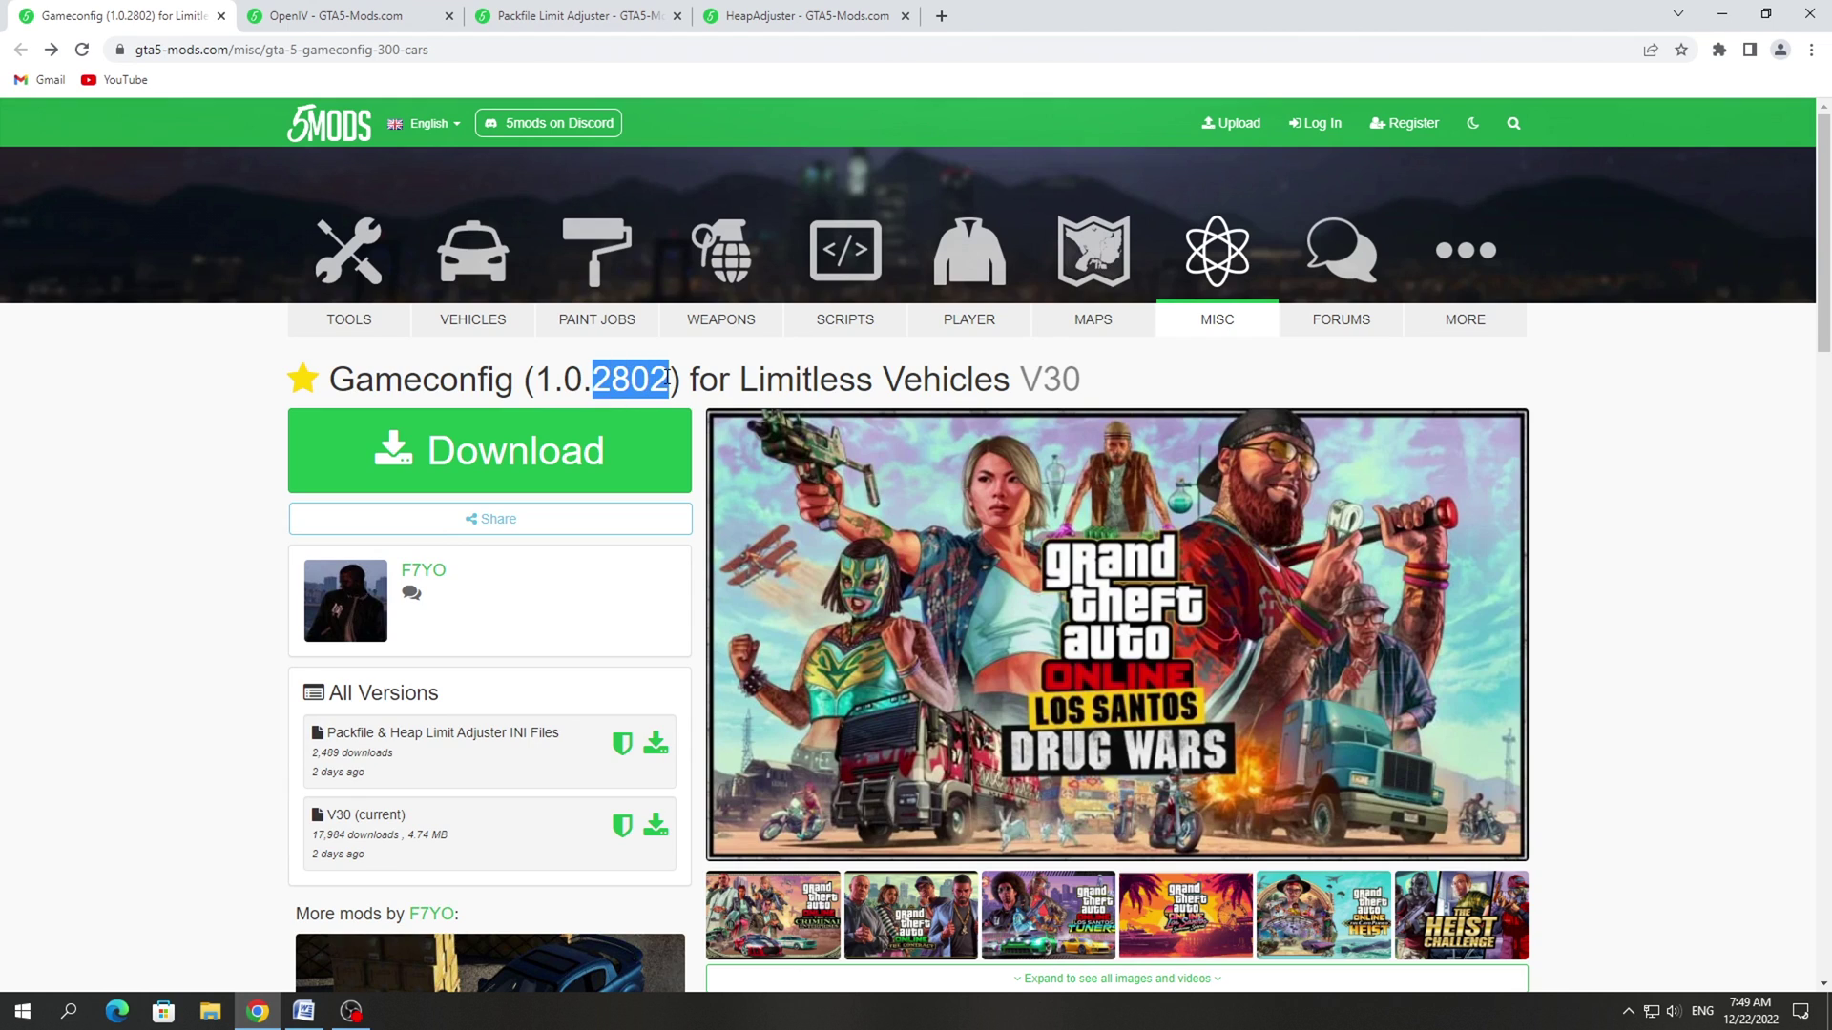
Step: Scroll down the Gameconfig (1.0.2802) for Limitless Vehicles mod page and open its Download page
click(1163, 371)
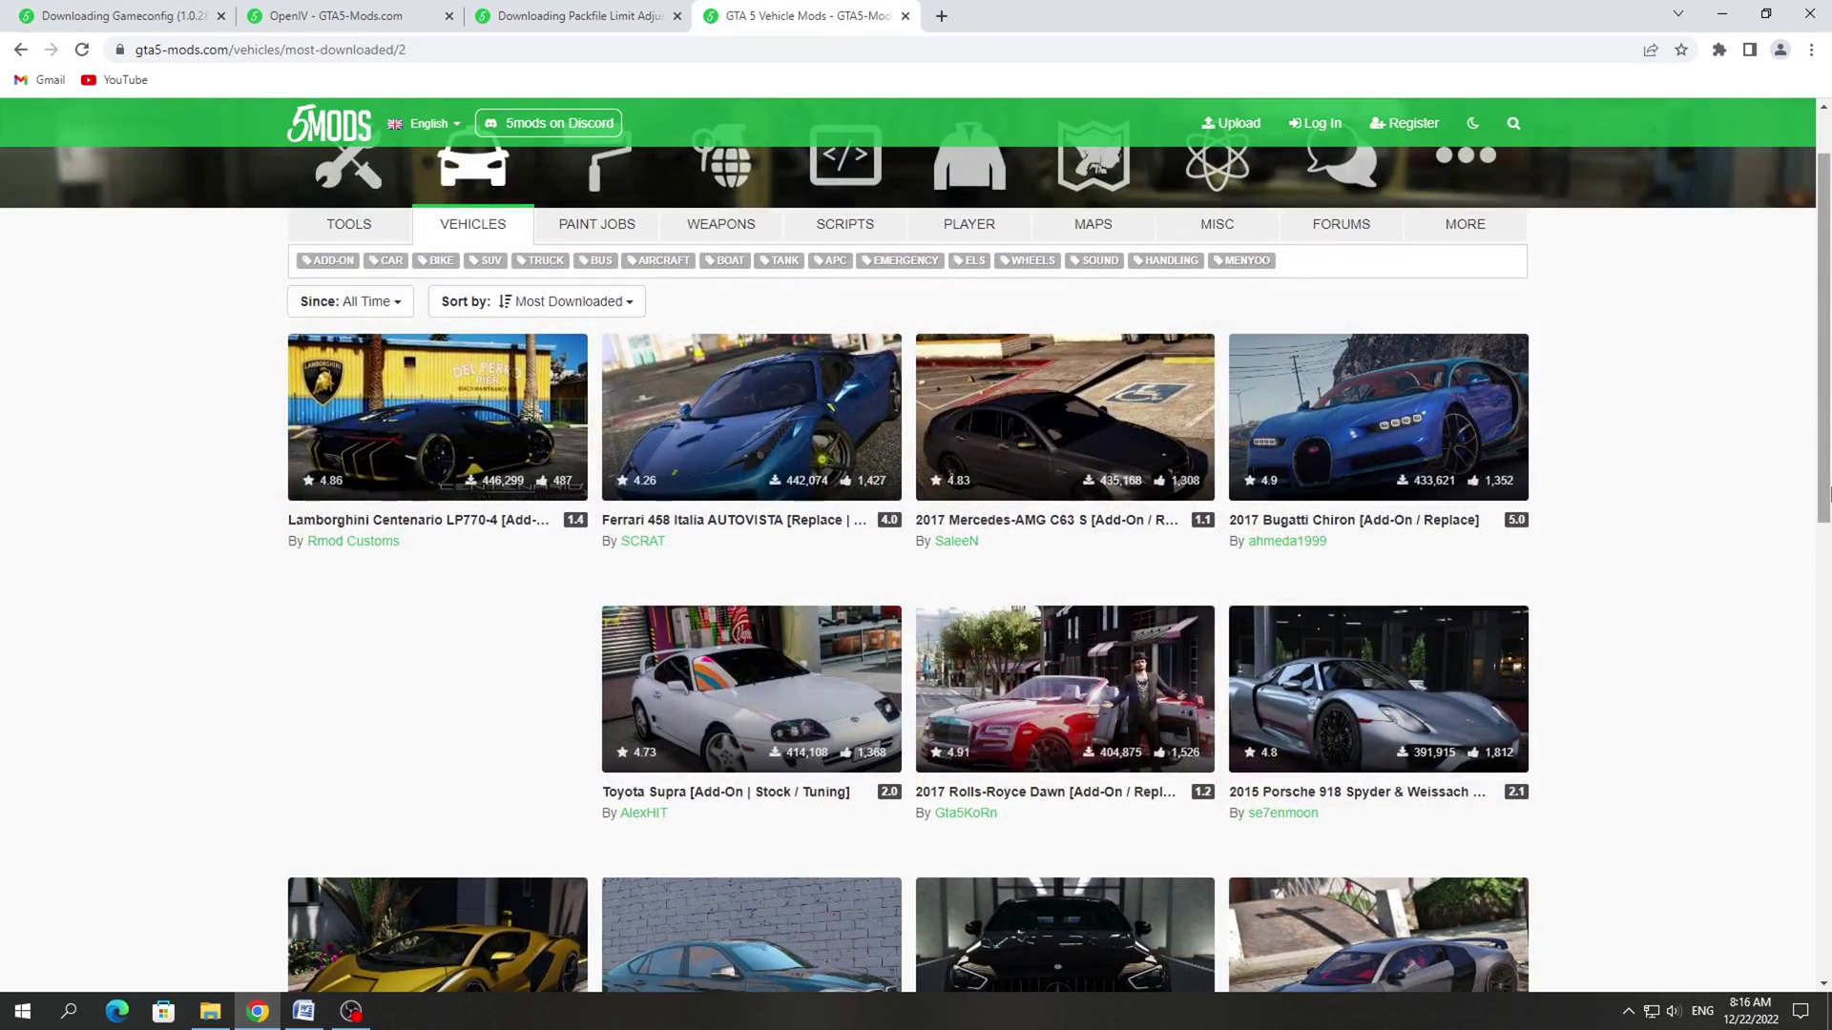
scroll(1828, 496, down, 3)
scroll(1813, 506, down, 3)
scroll(1817, 534, down, 2)
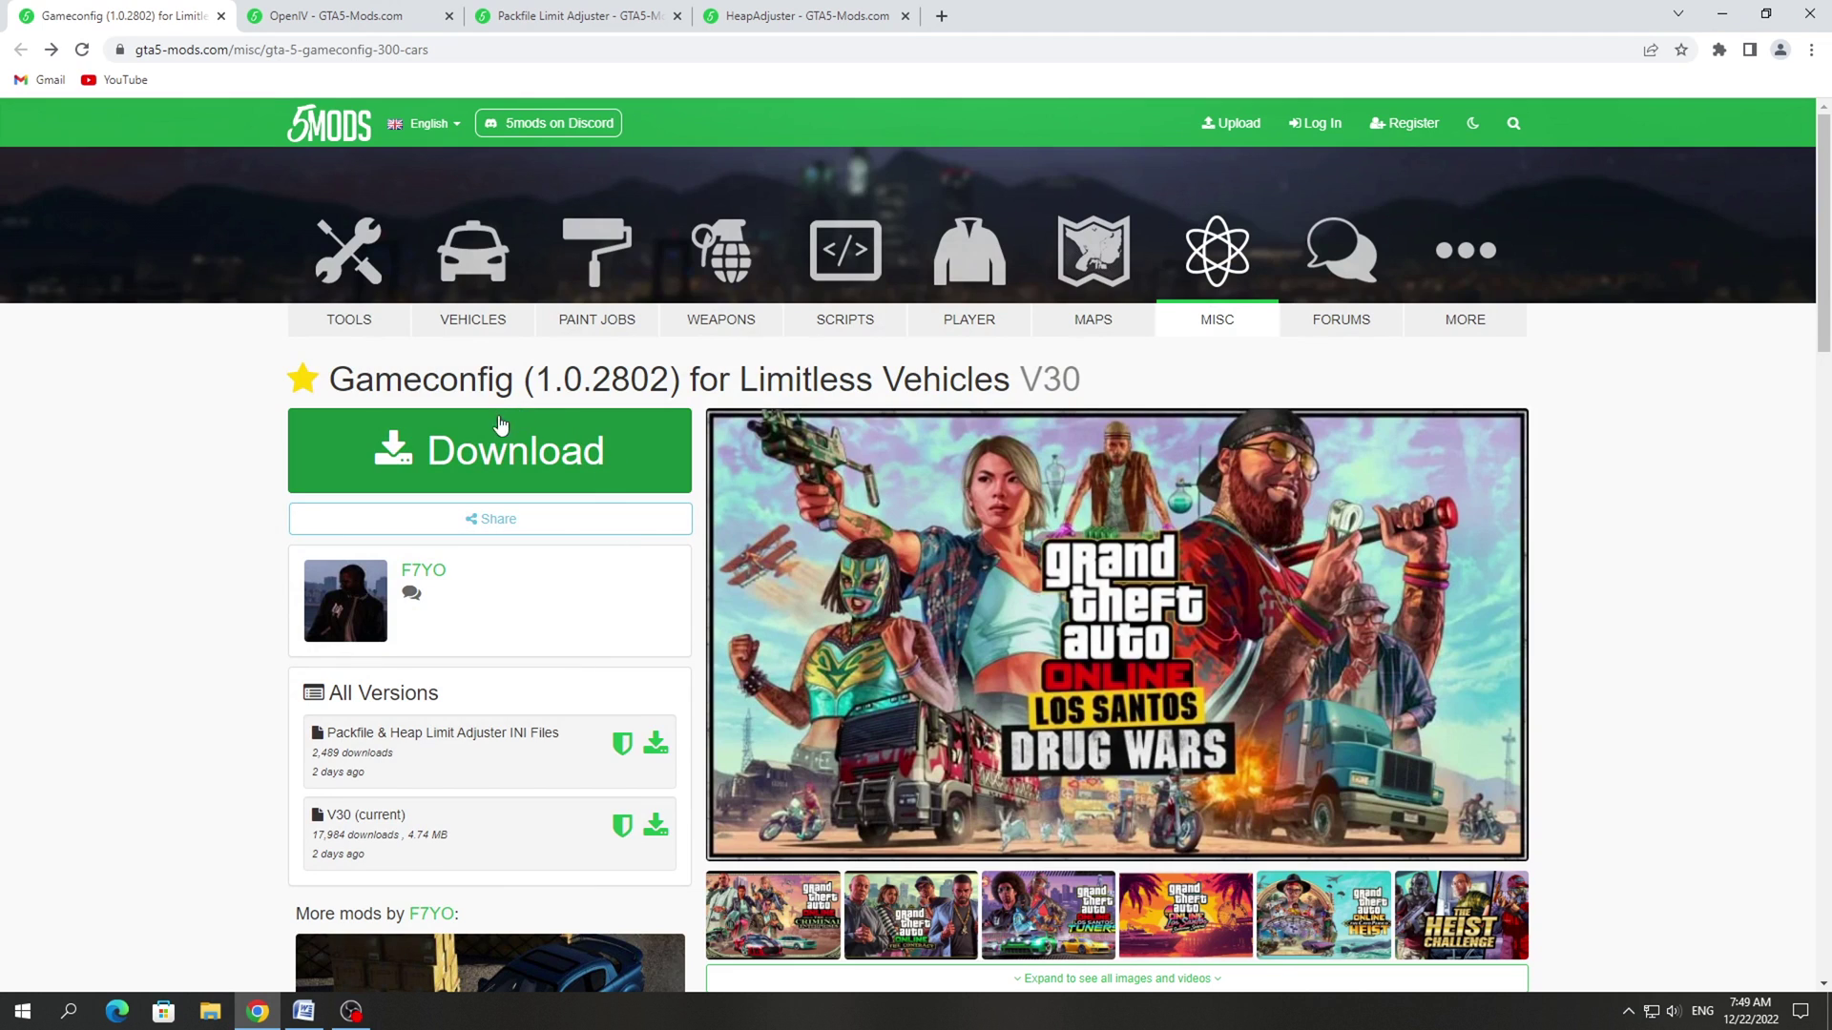
click(563, 462)
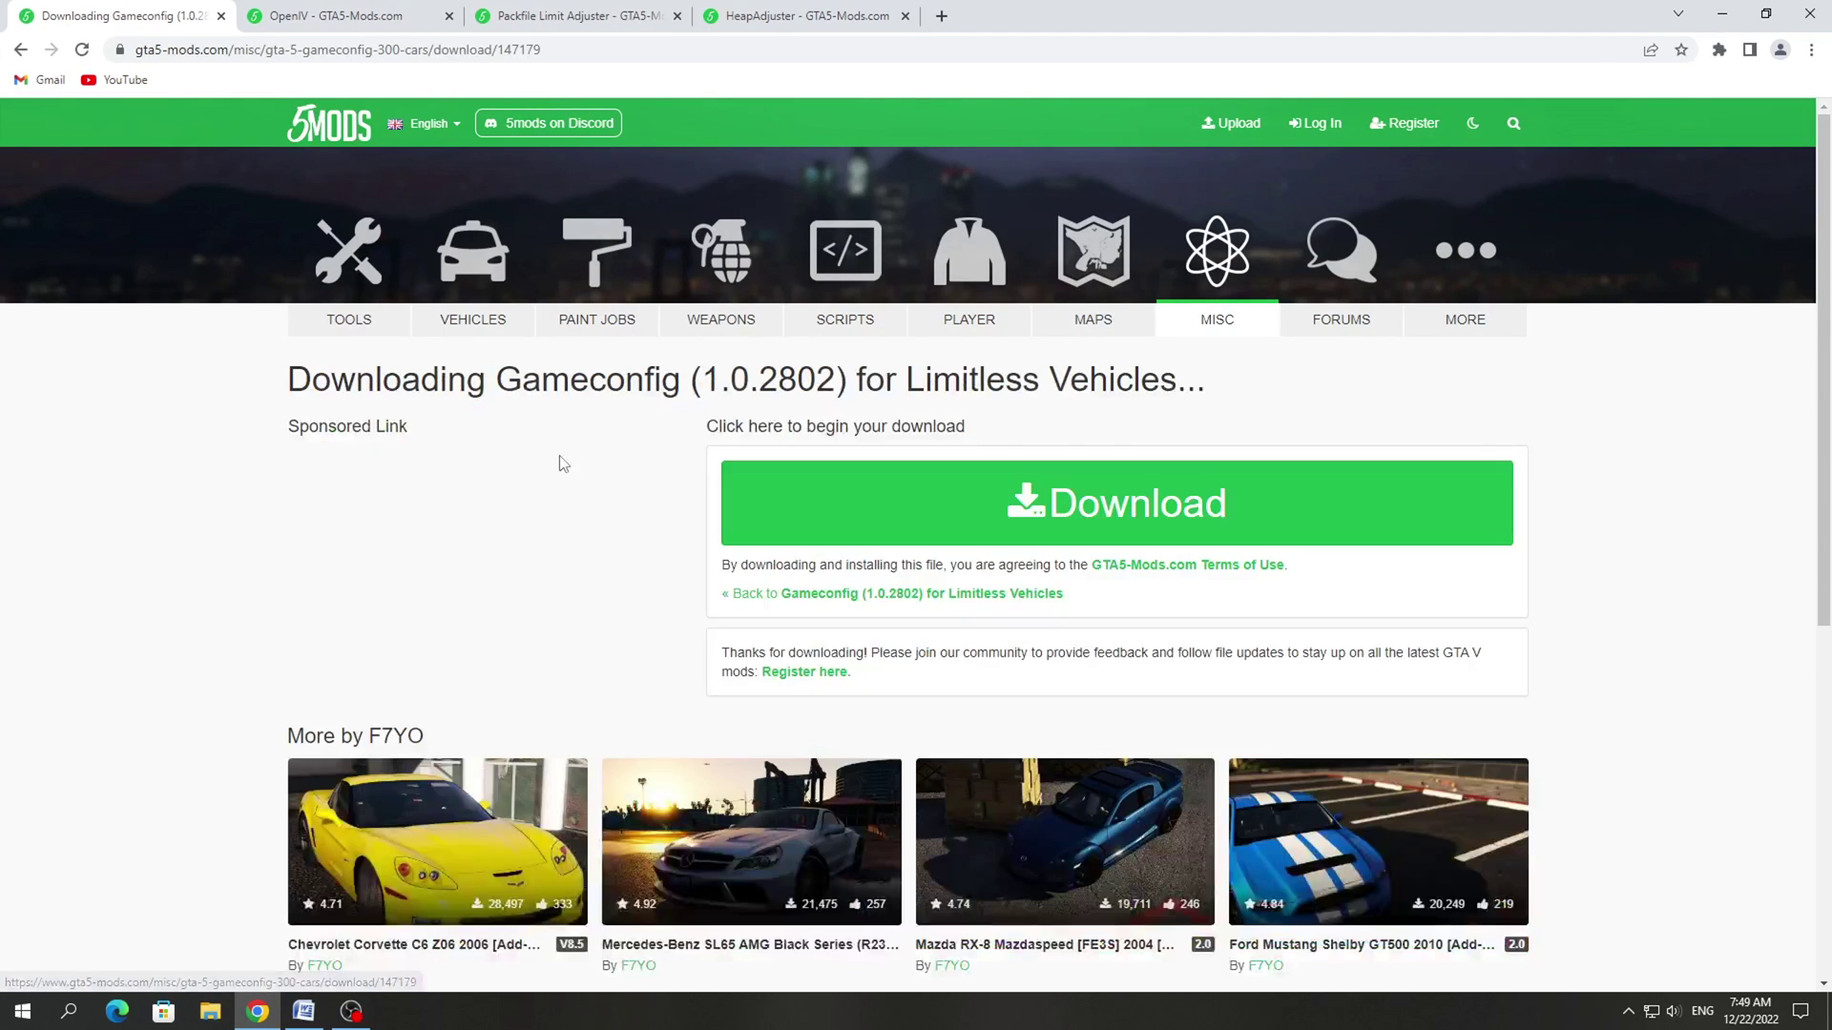
Step: Download the Gameconfig archive and the OpenIV installer
click(774, 508)
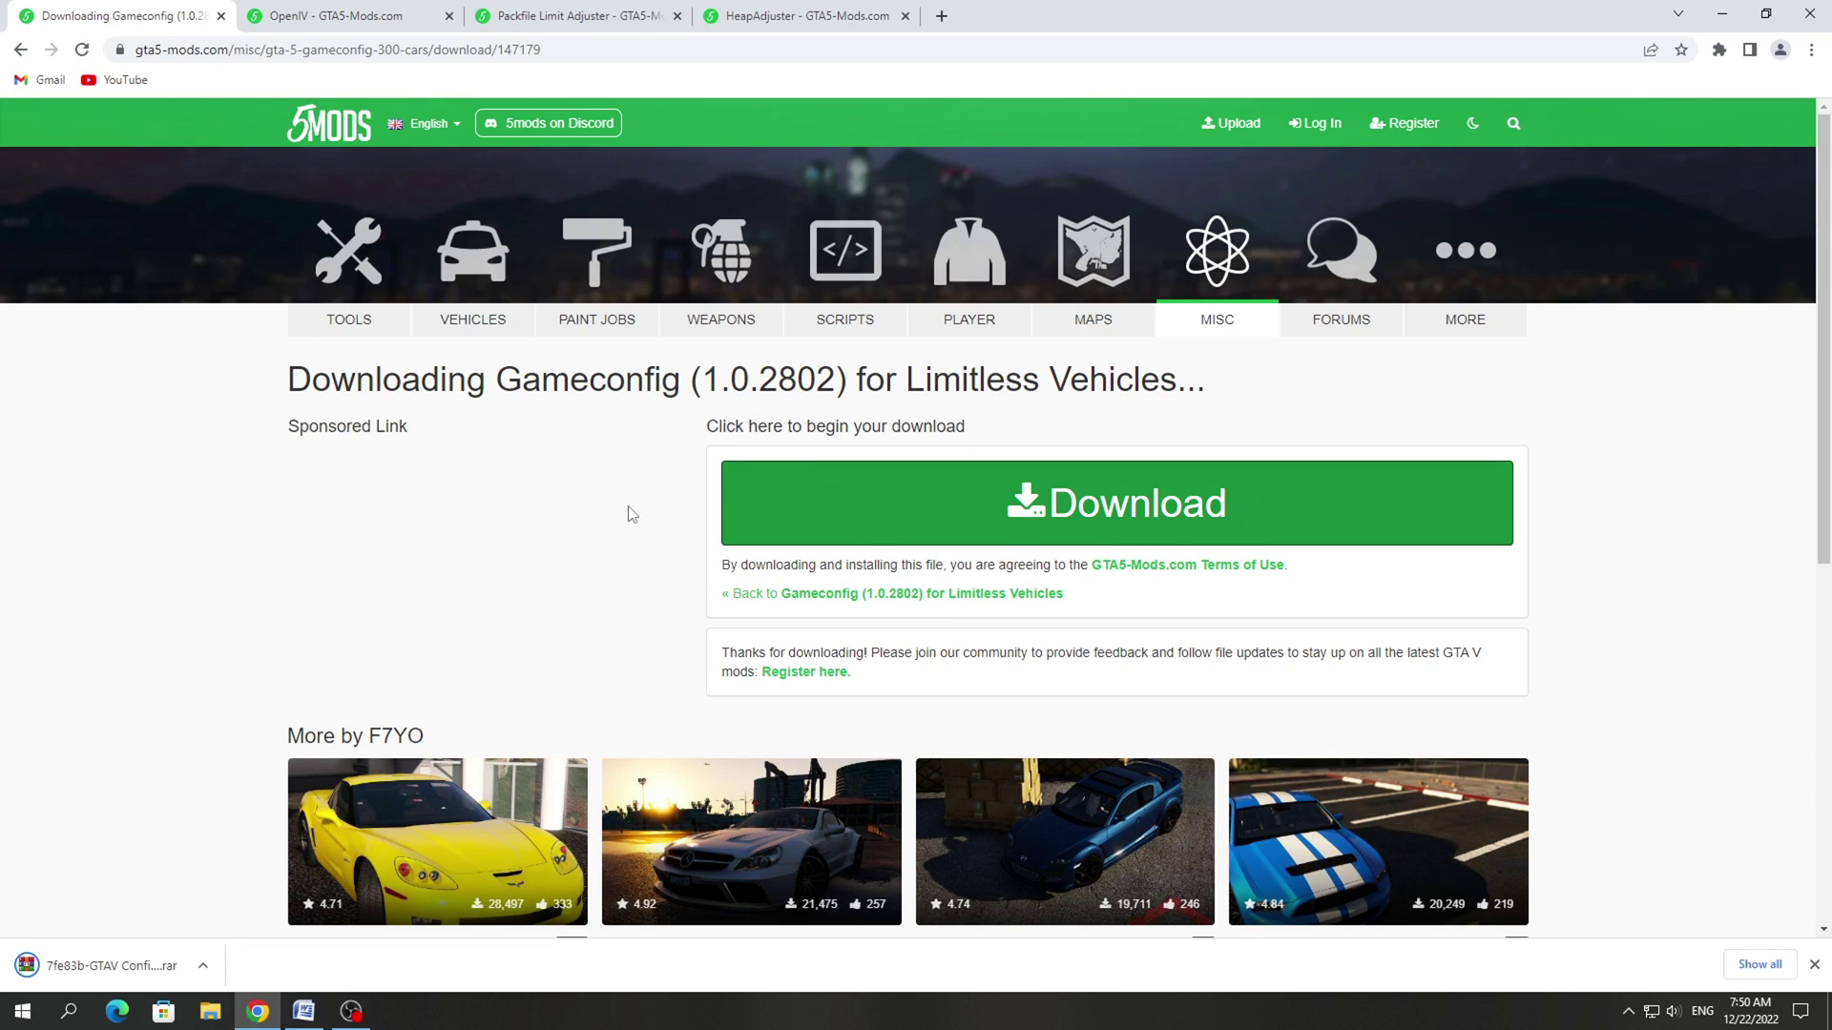
click(405, 12)
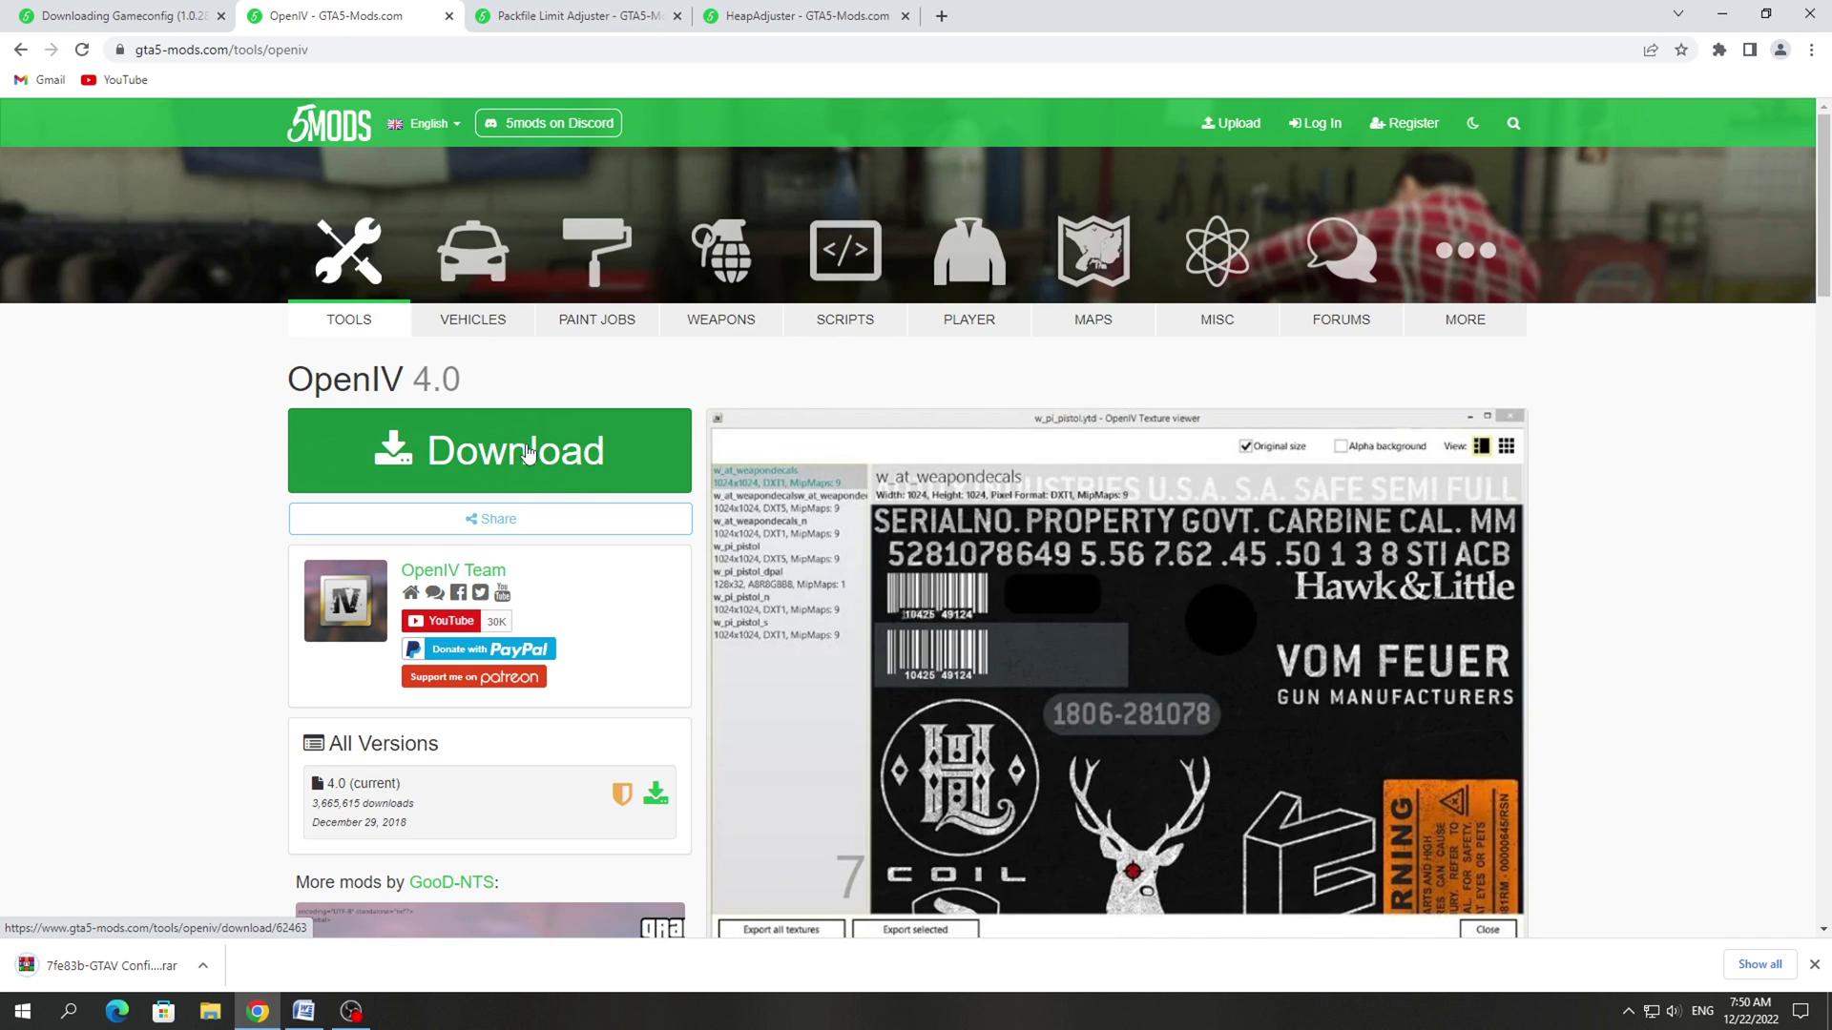
click(568, 456)
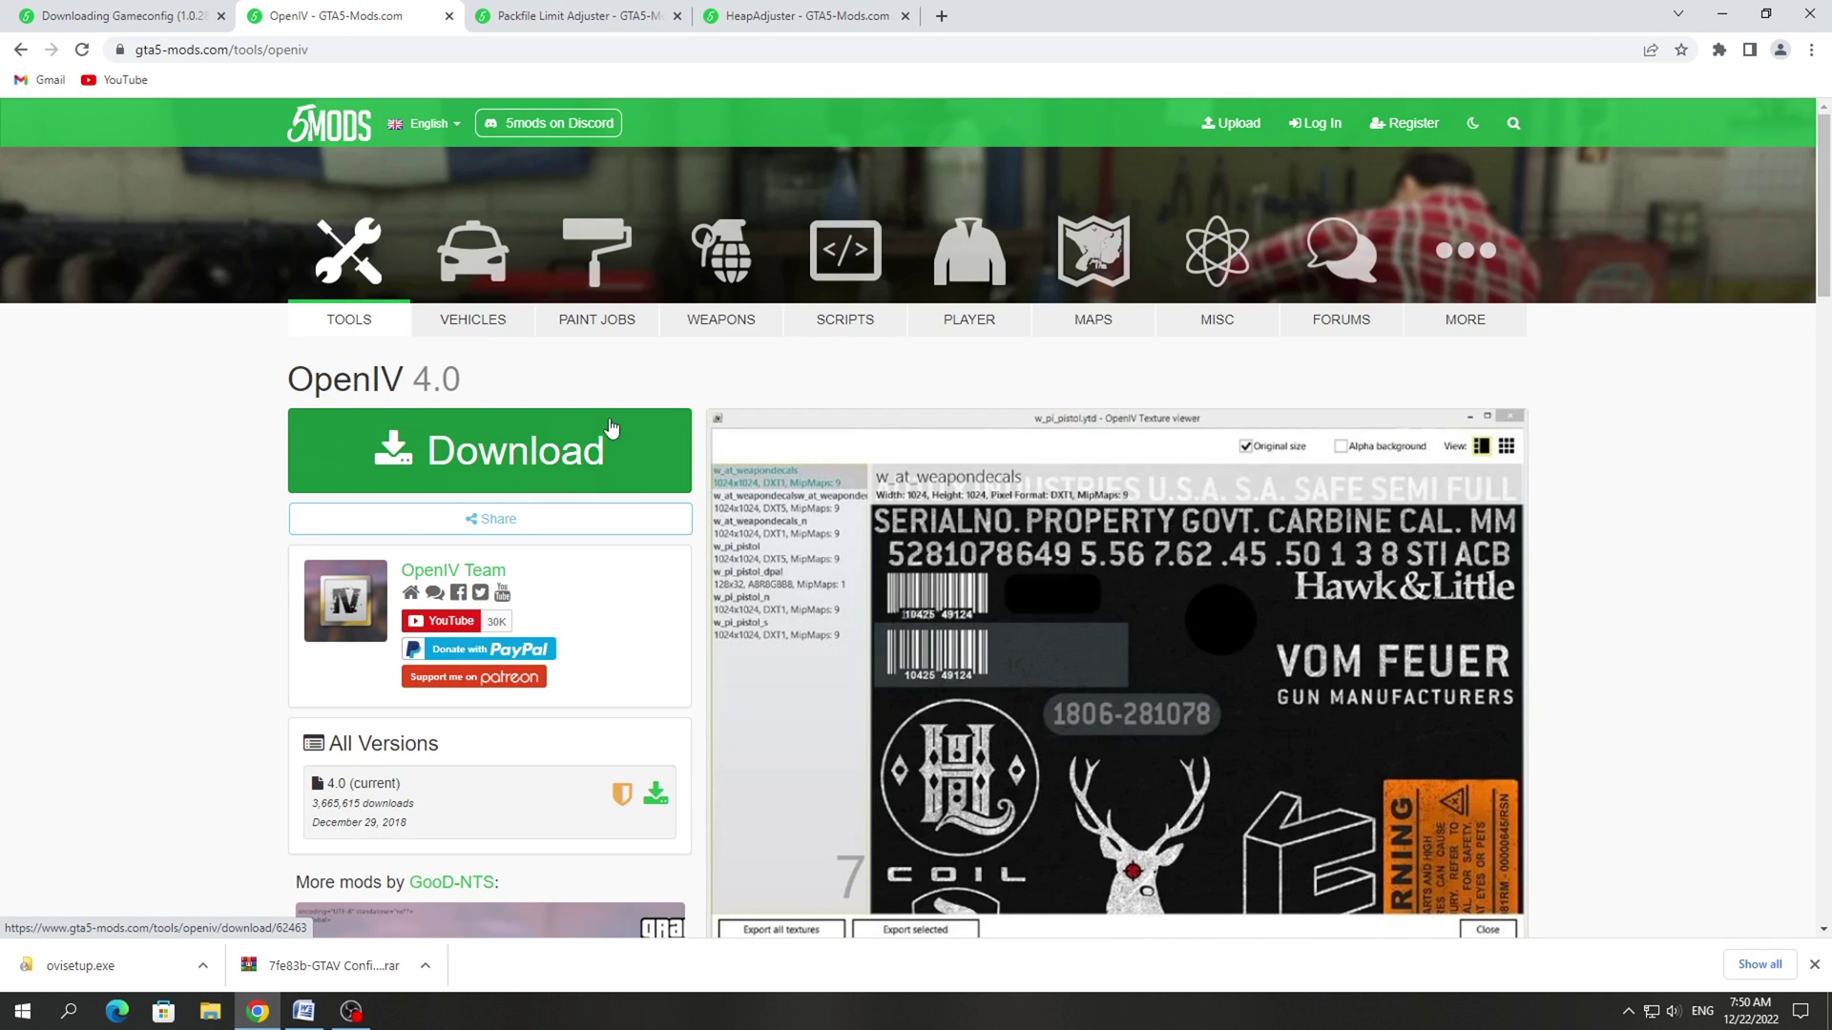
Step: Download the Packfile Limit Adjuster and HeapAdjuster zips from their pages
key(ctrl+Tab)
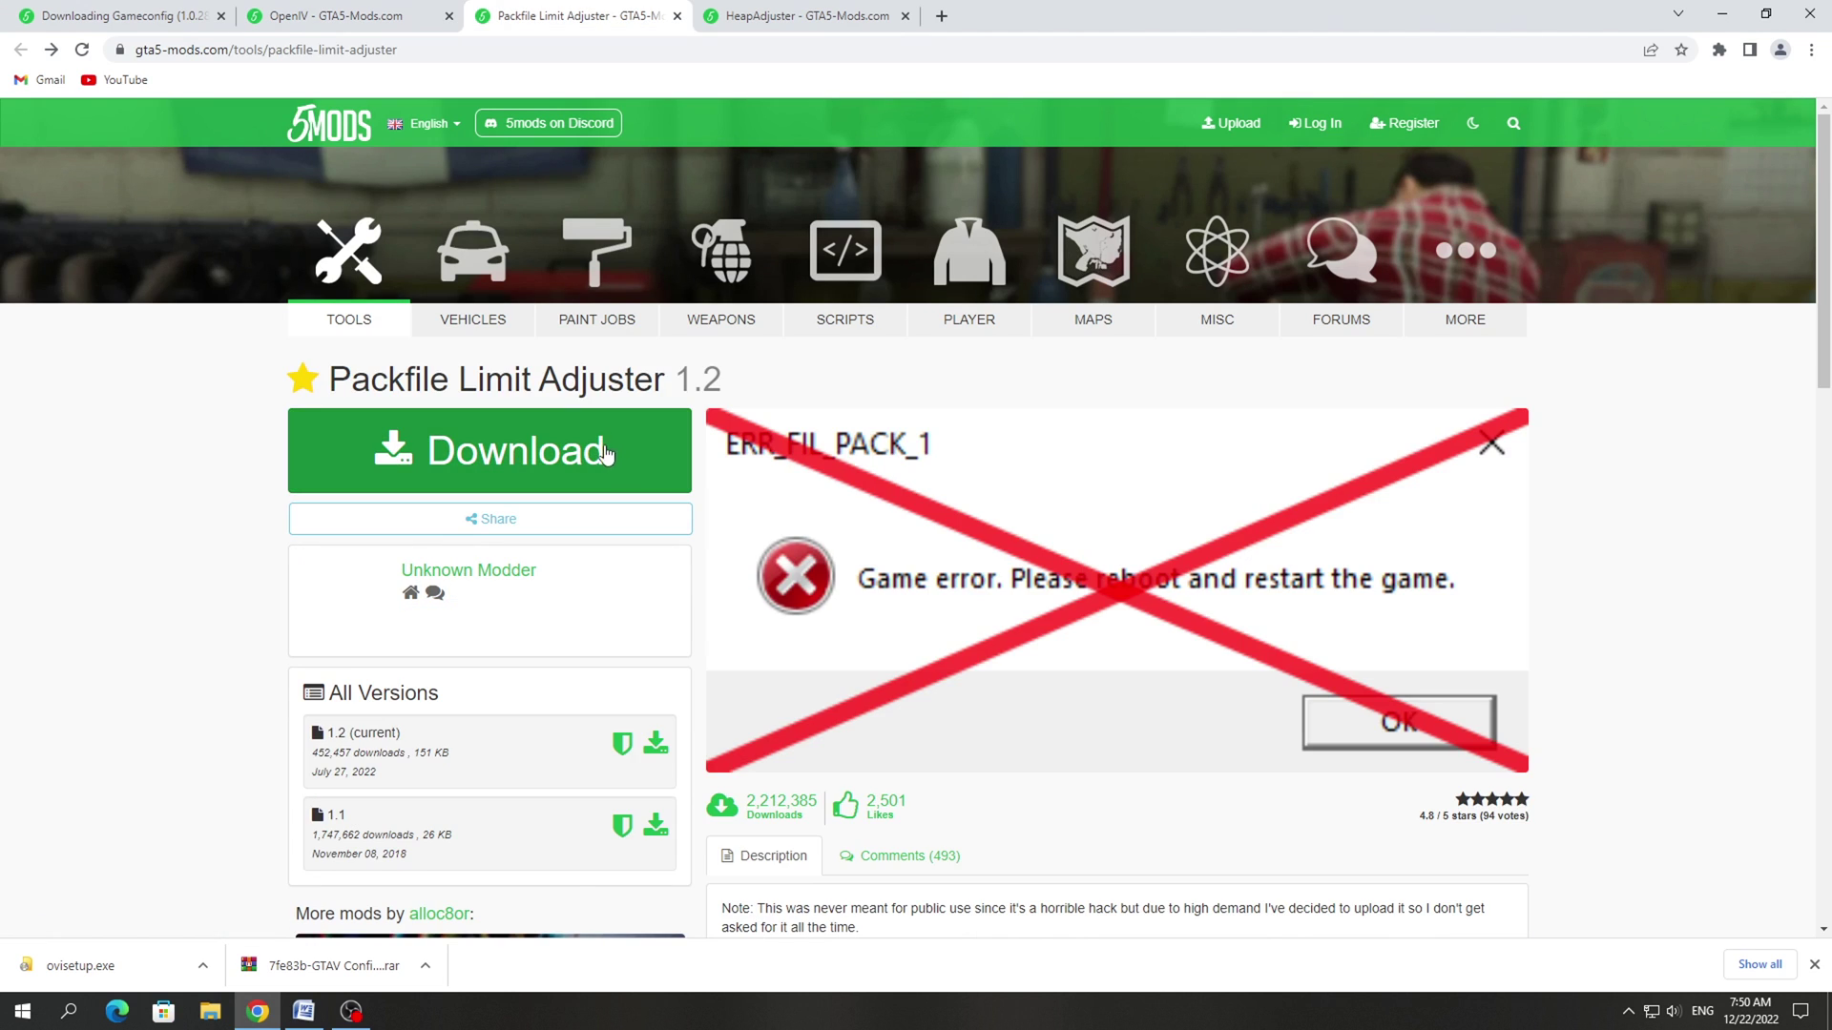
click(490, 450)
click(802, 510)
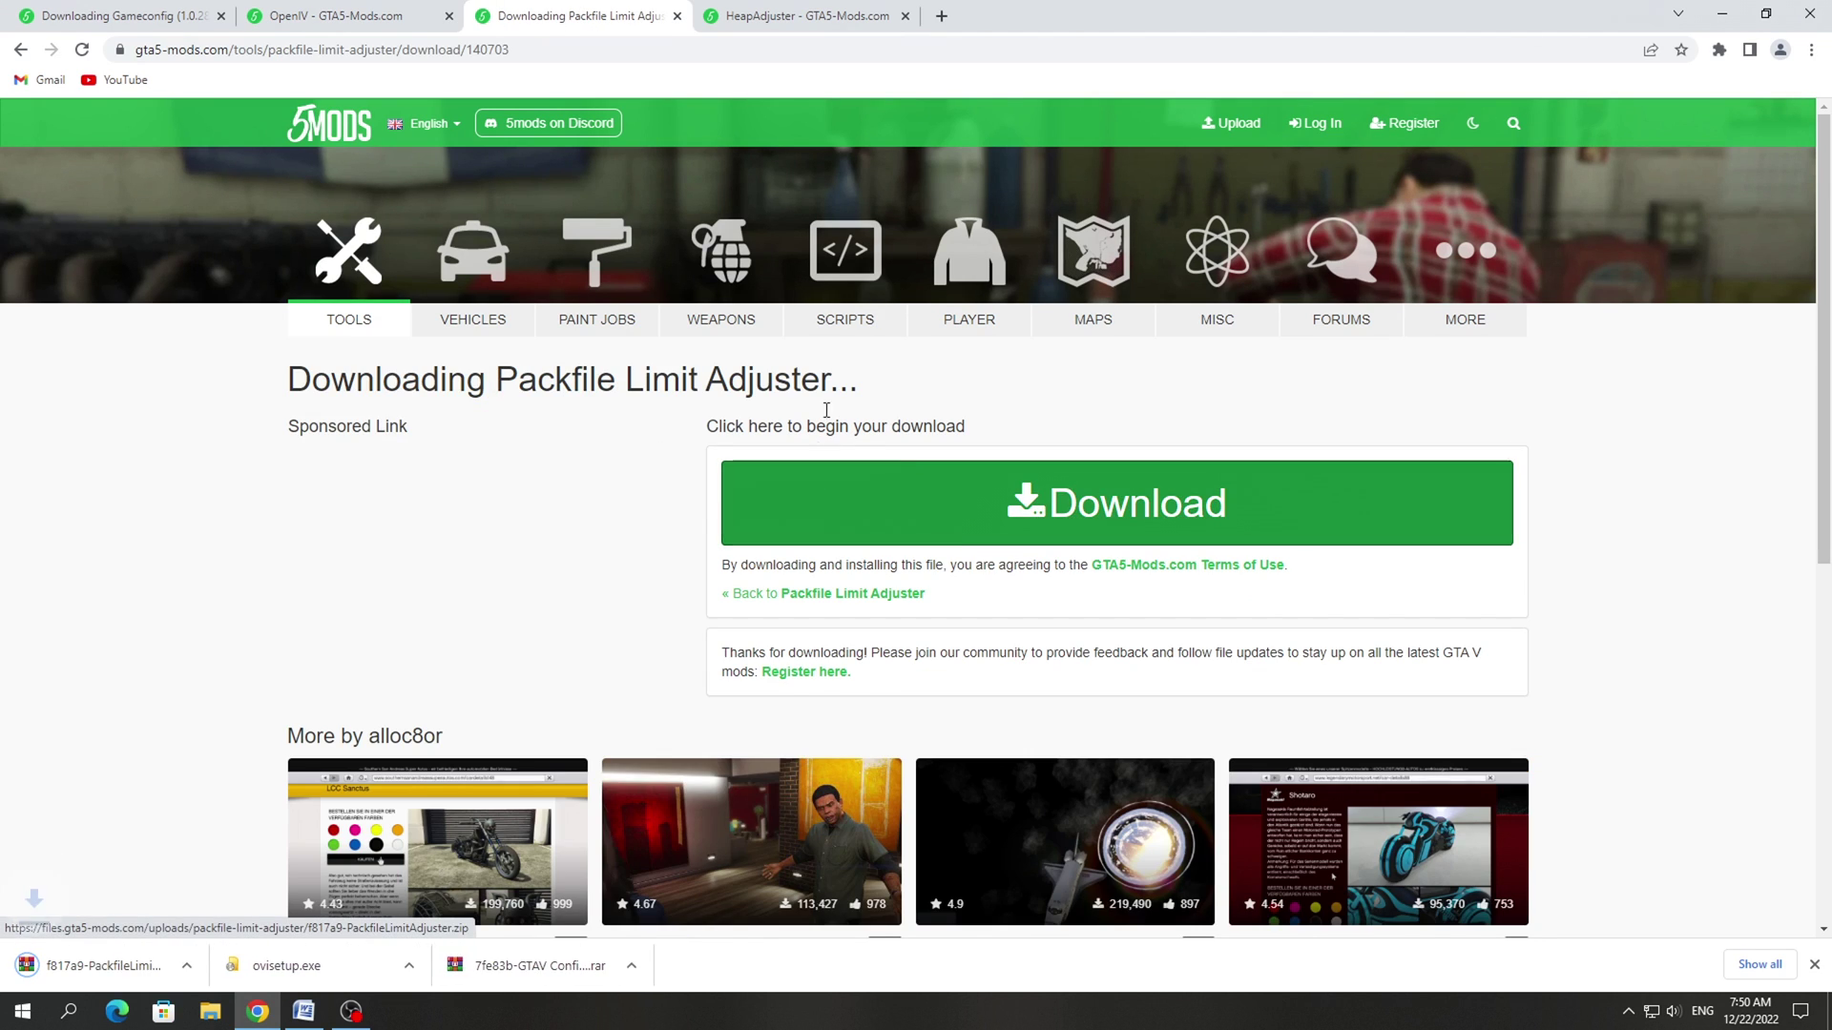
key(ctrl+Tab)
click(667, 465)
click(827, 509)
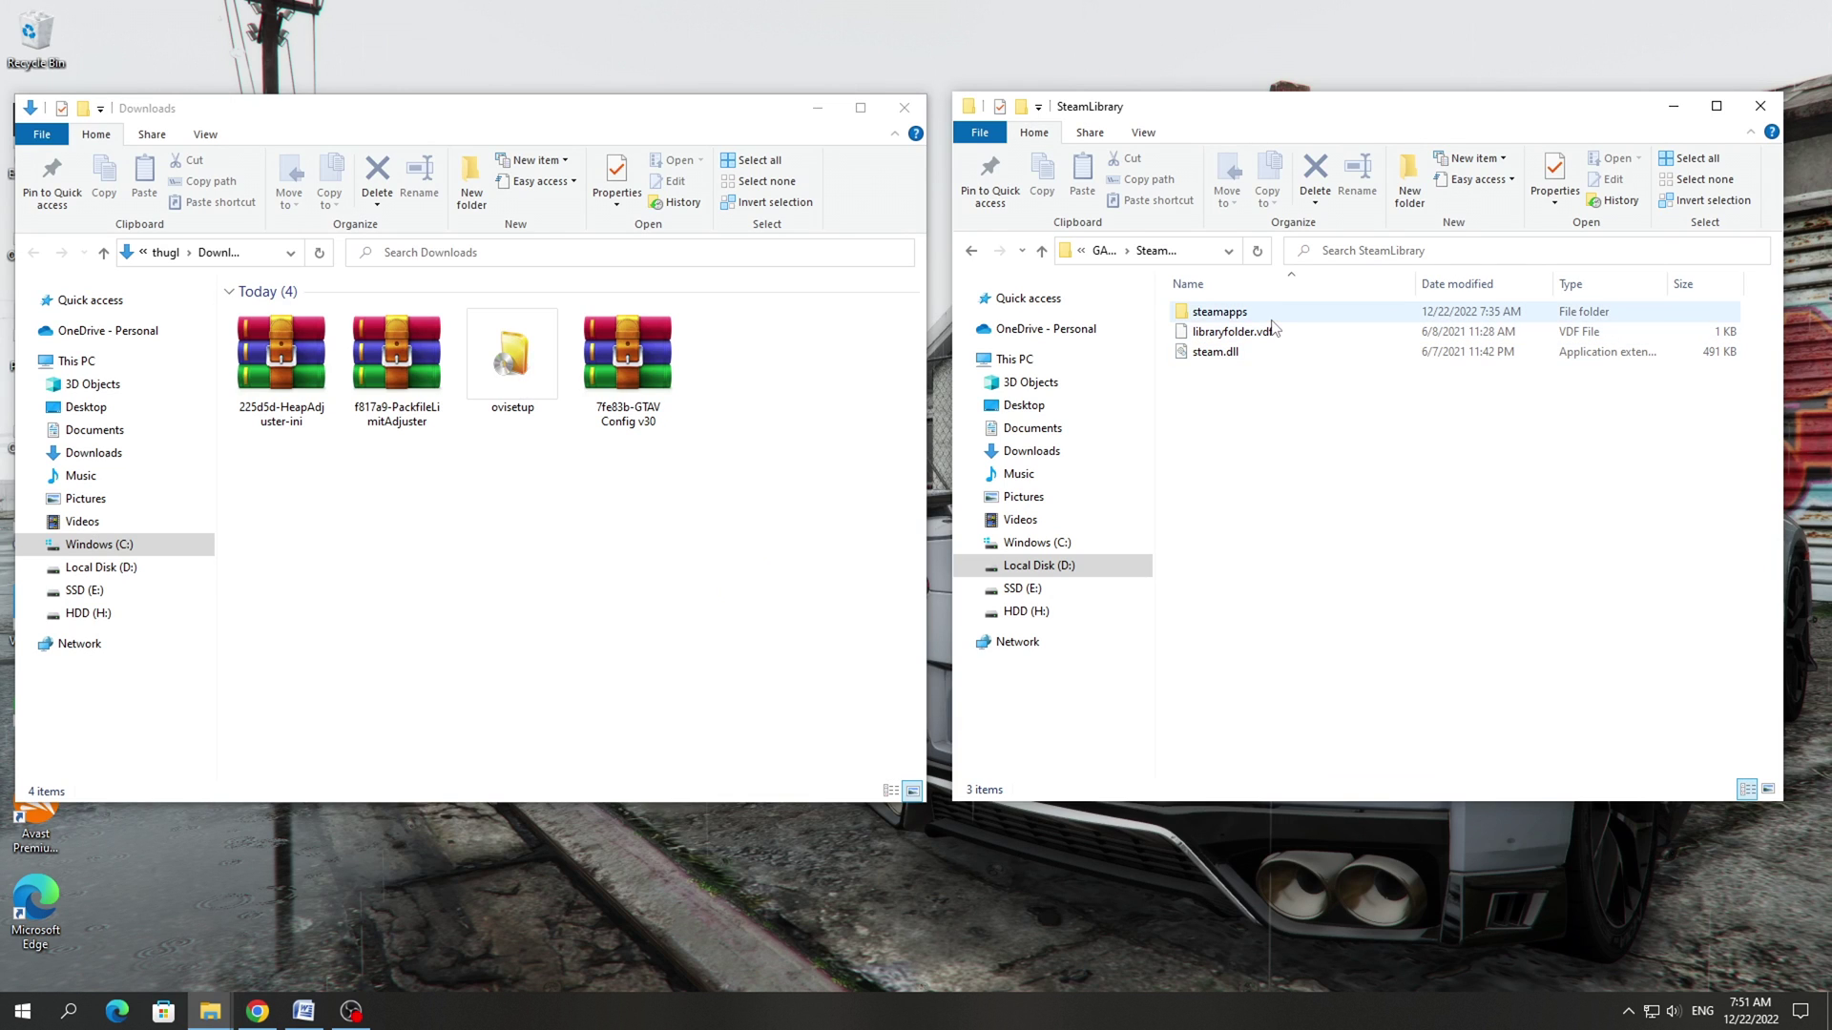
Step: Browse to steamapps\common\Grand Theft Auto V in File Explorer
double_click(1271, 317)
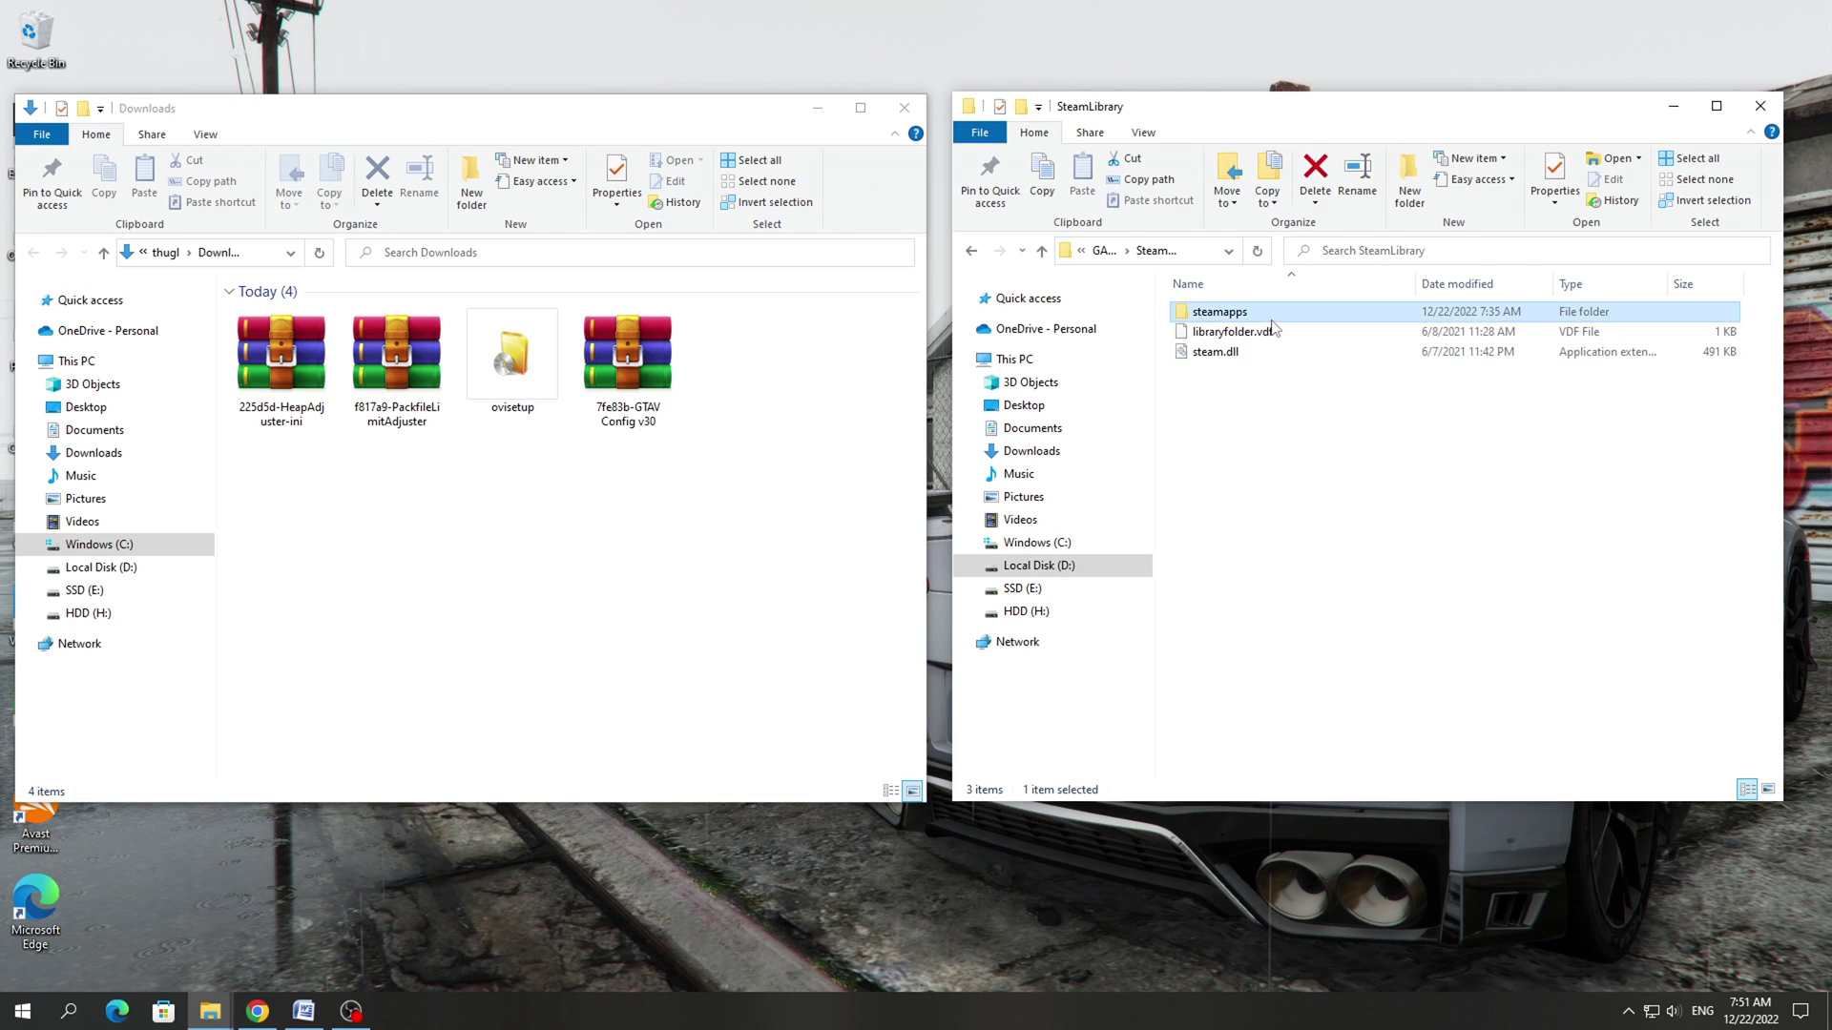
double_click(1271, 316)
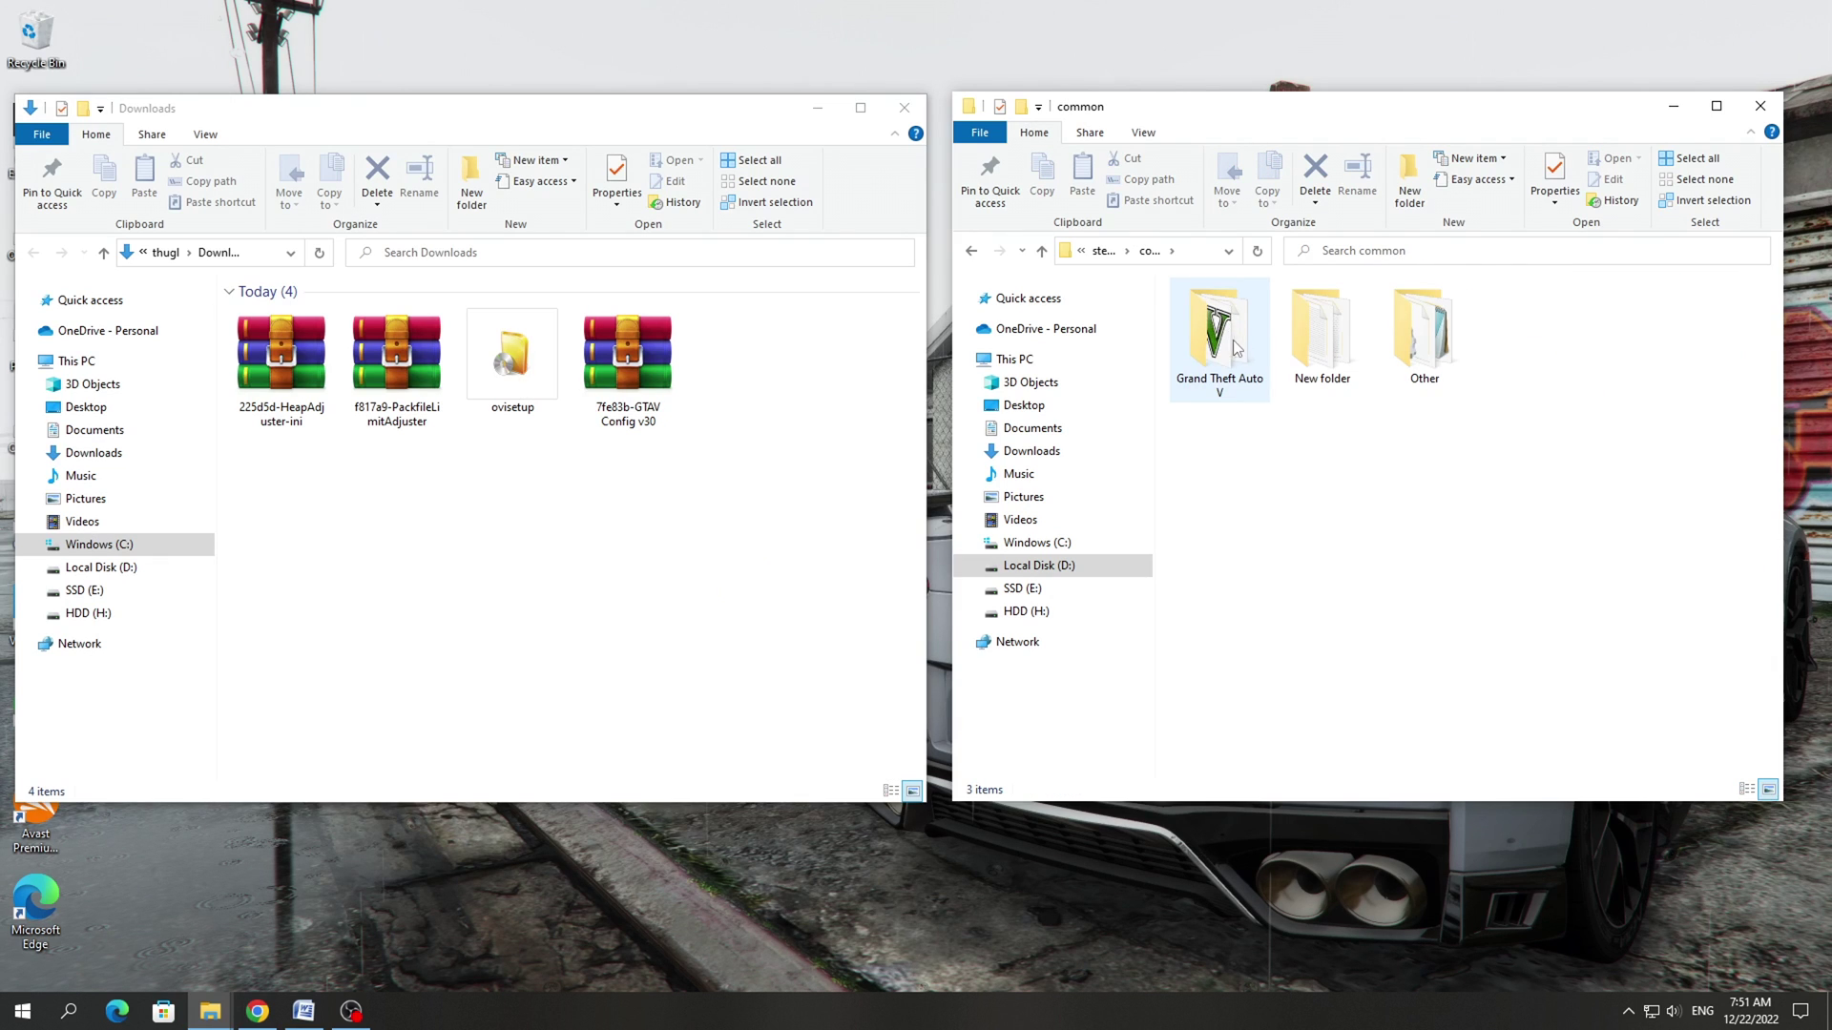
double_click(1237, 348)
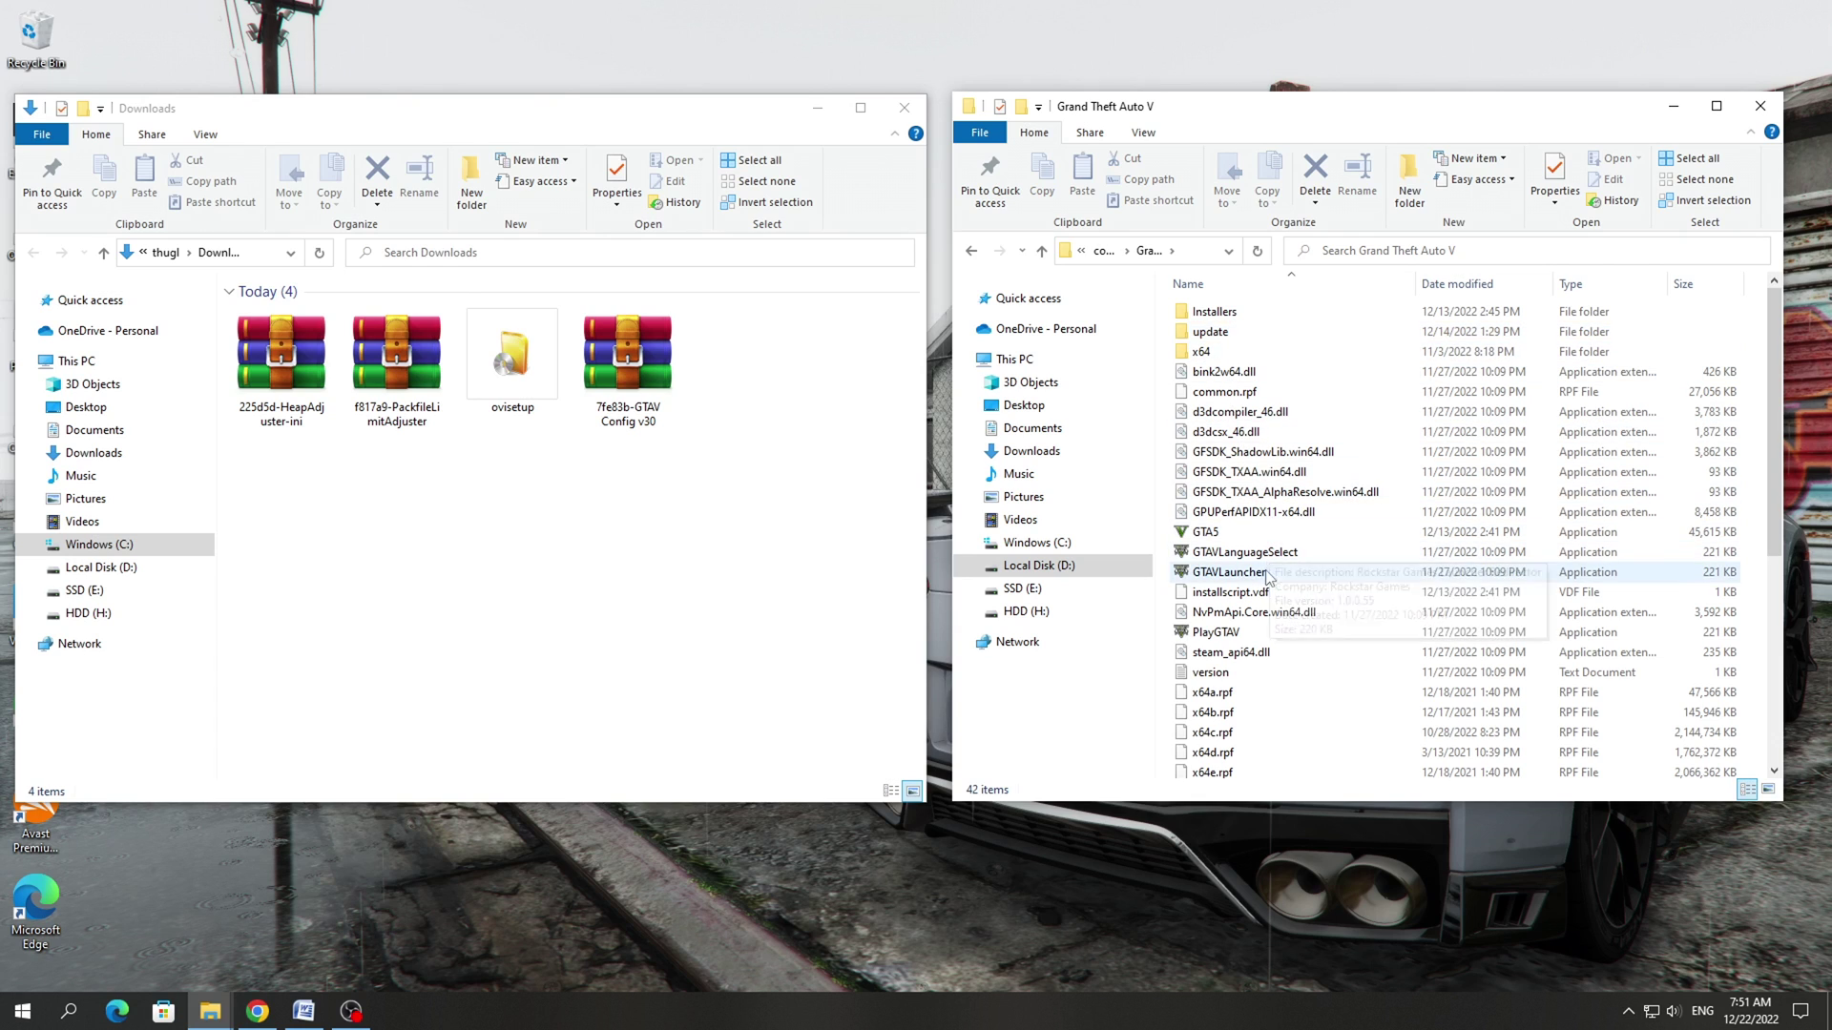
Step: Copy both PackfileLimitAdjuster files from its zip into the game folder
double_click(400, 400)
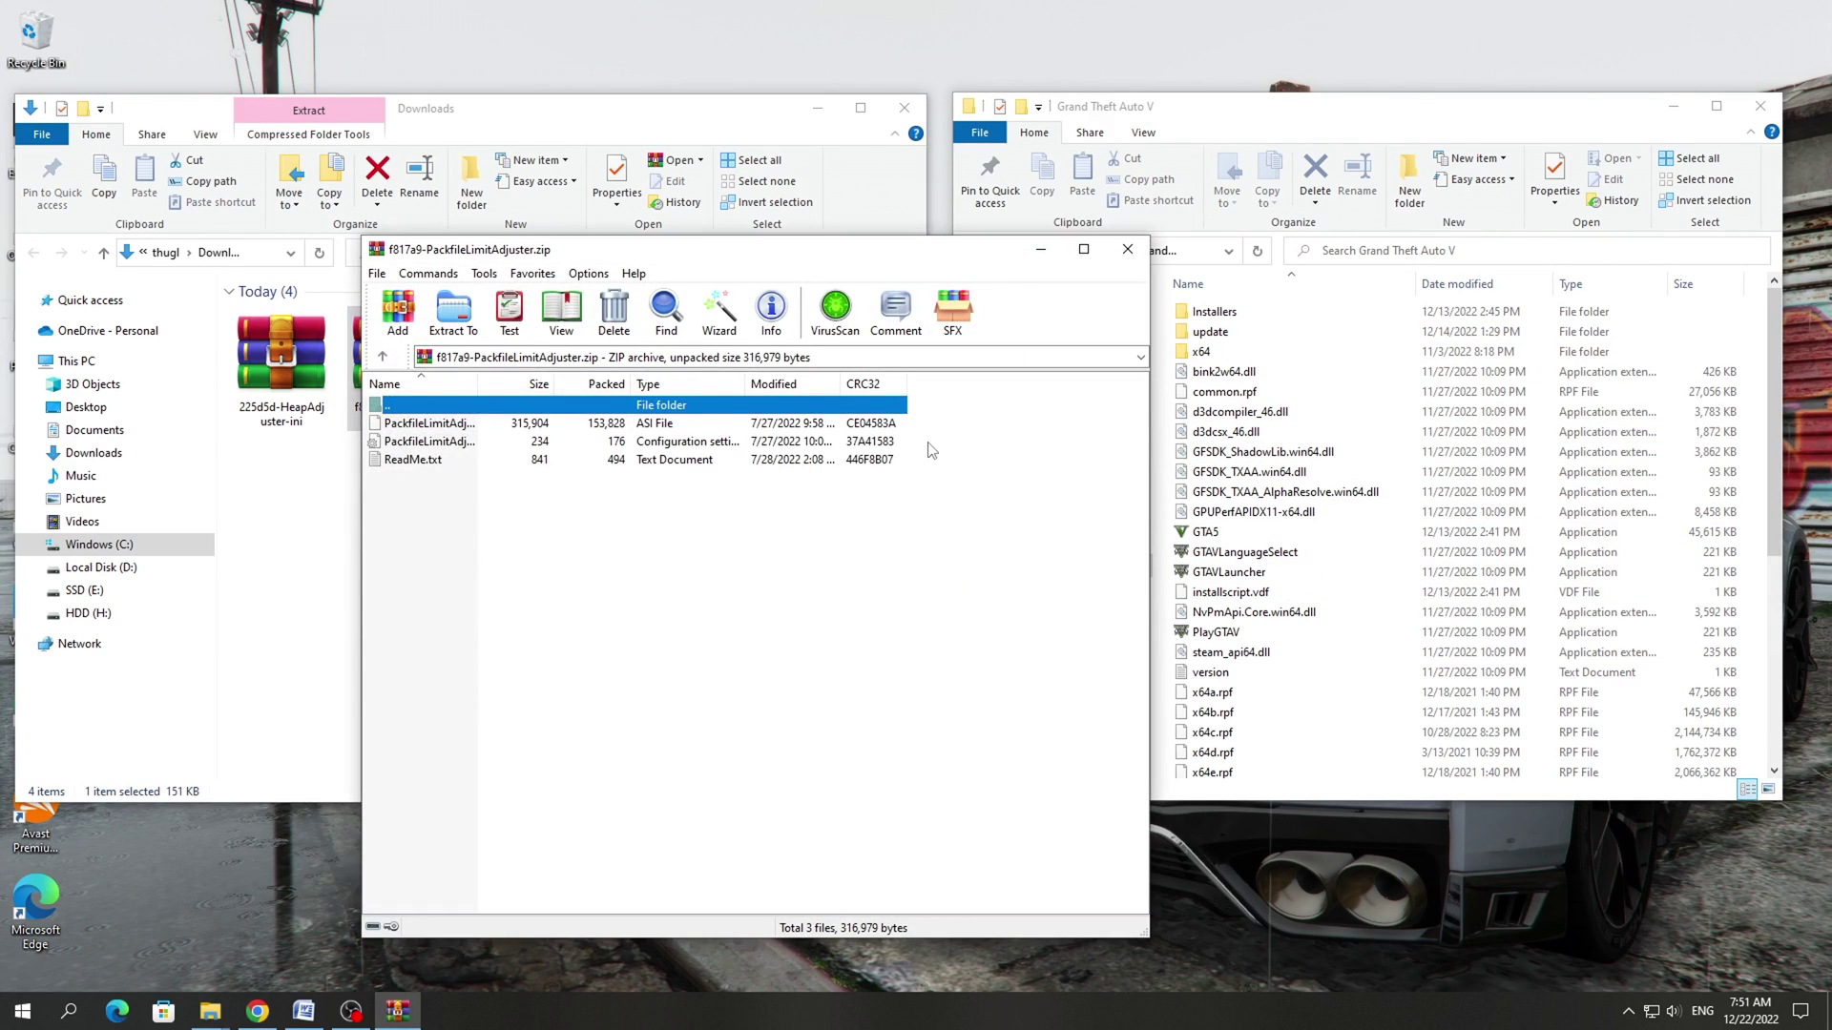
drag(931, 450, 1388, 469)
click(940, 503)
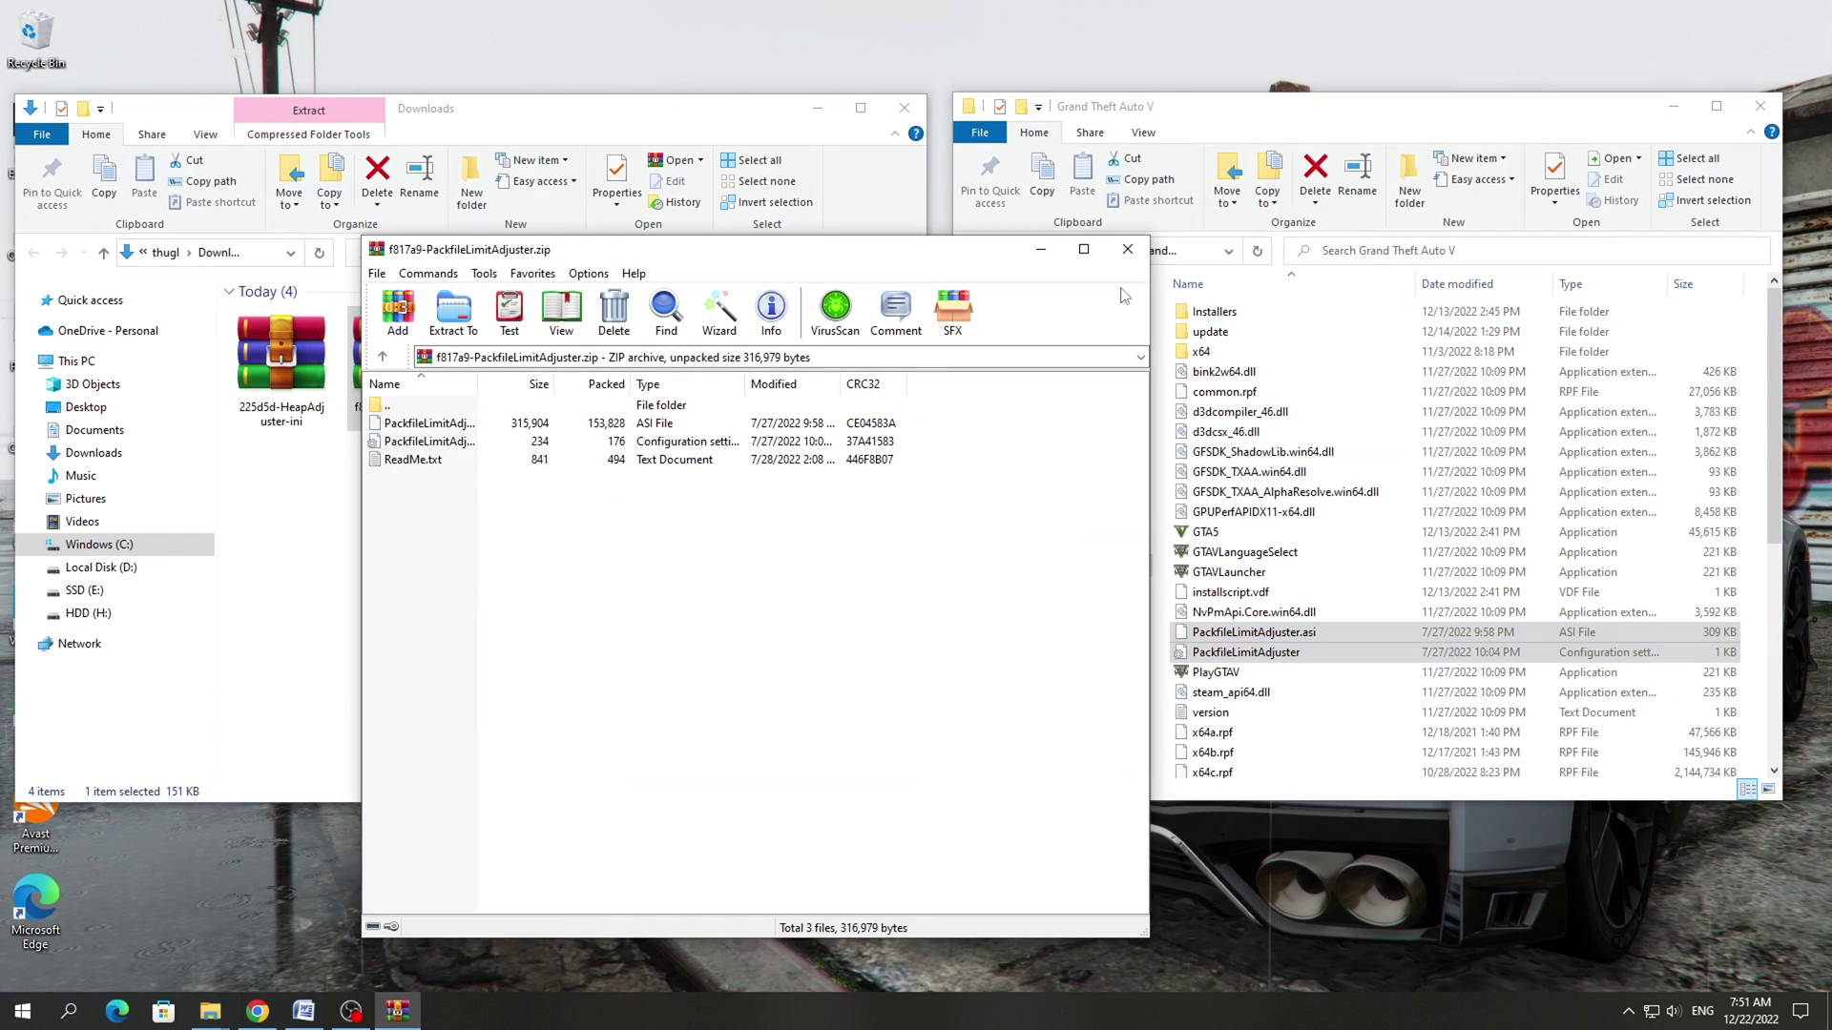
click(1126, 249)
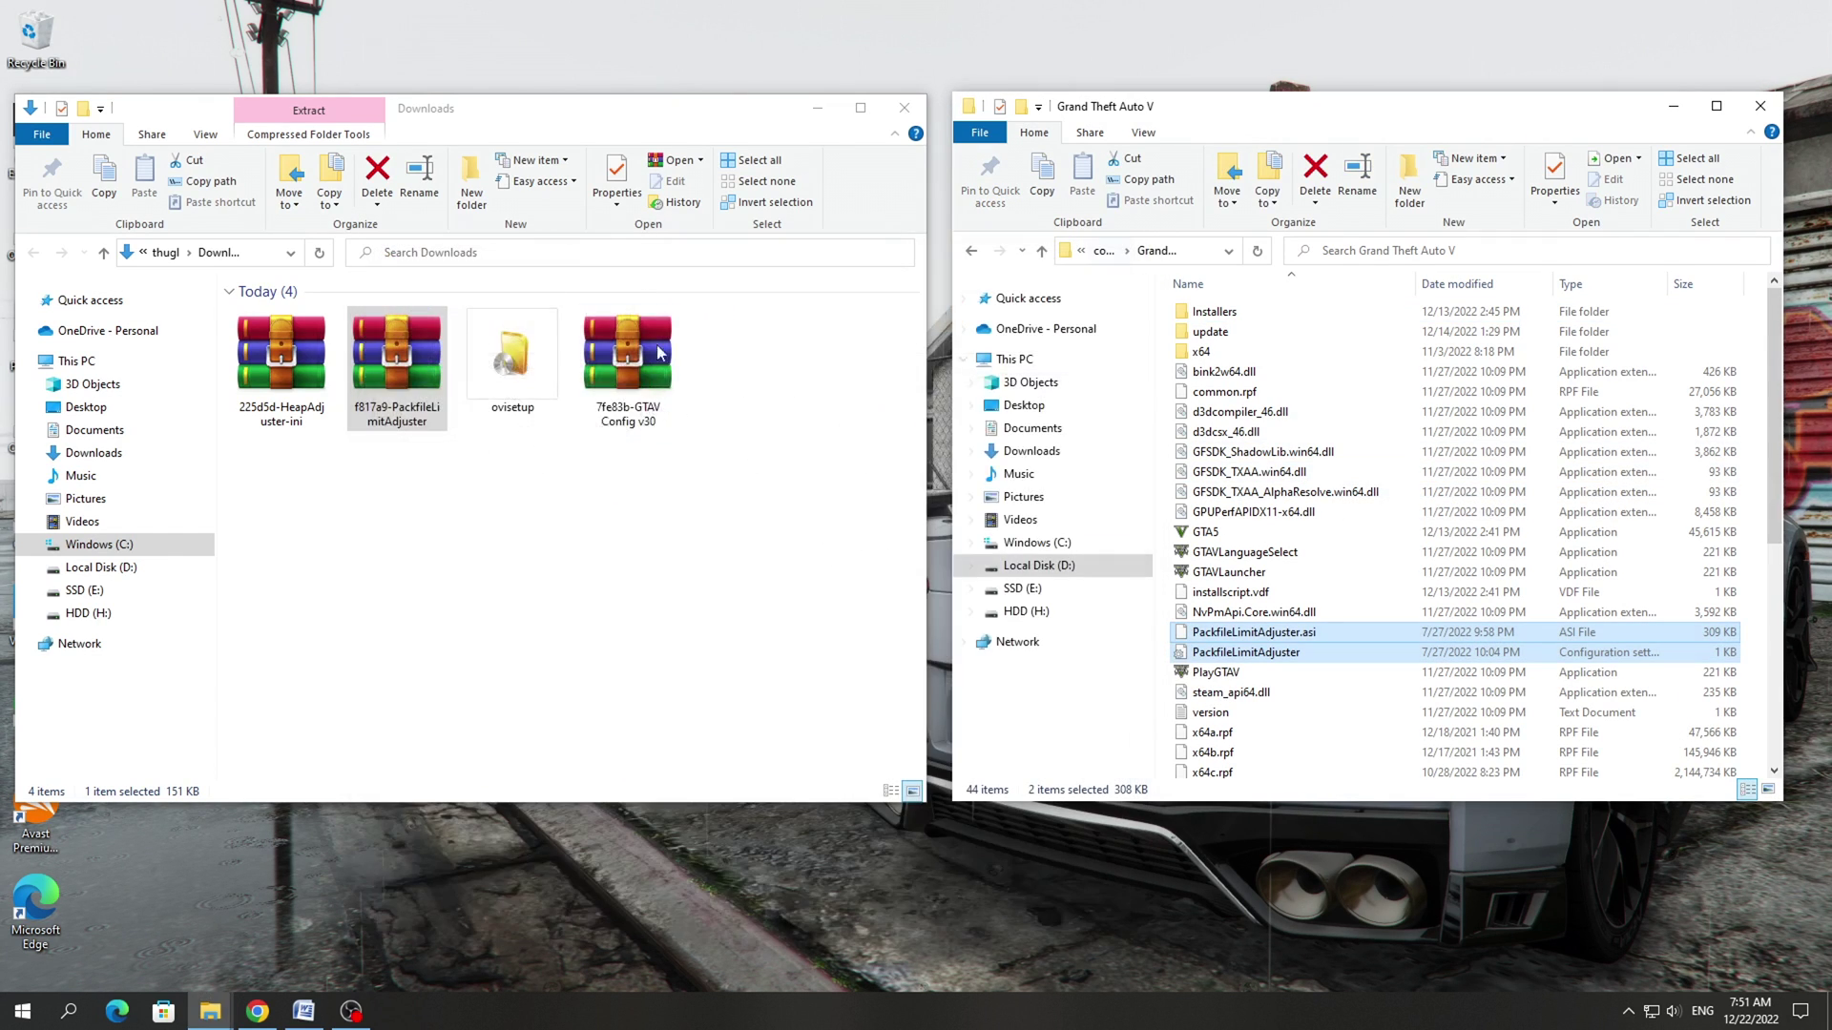
Step: Copy both HeapAdjuster files into the game folder, then select both adjuster zips in Downloads
double_click(285, 365)
drag(608, 477, 1346, 470)
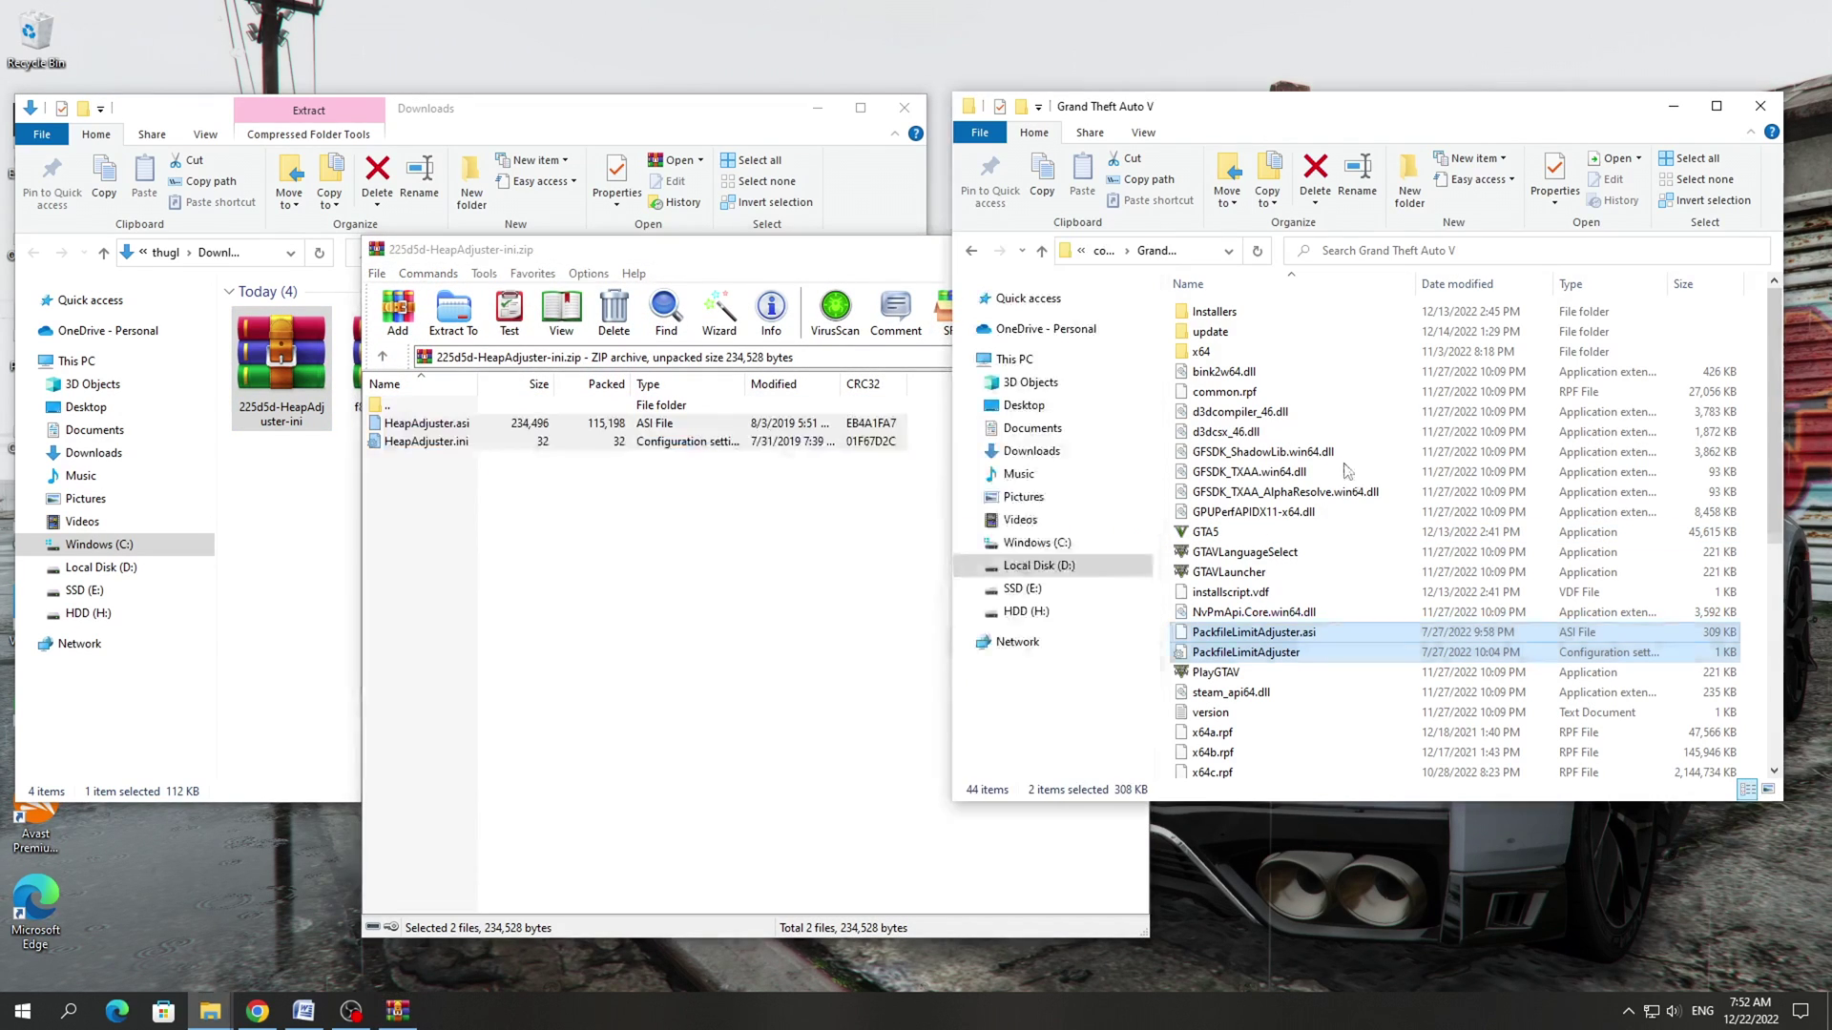
click(836, 502)
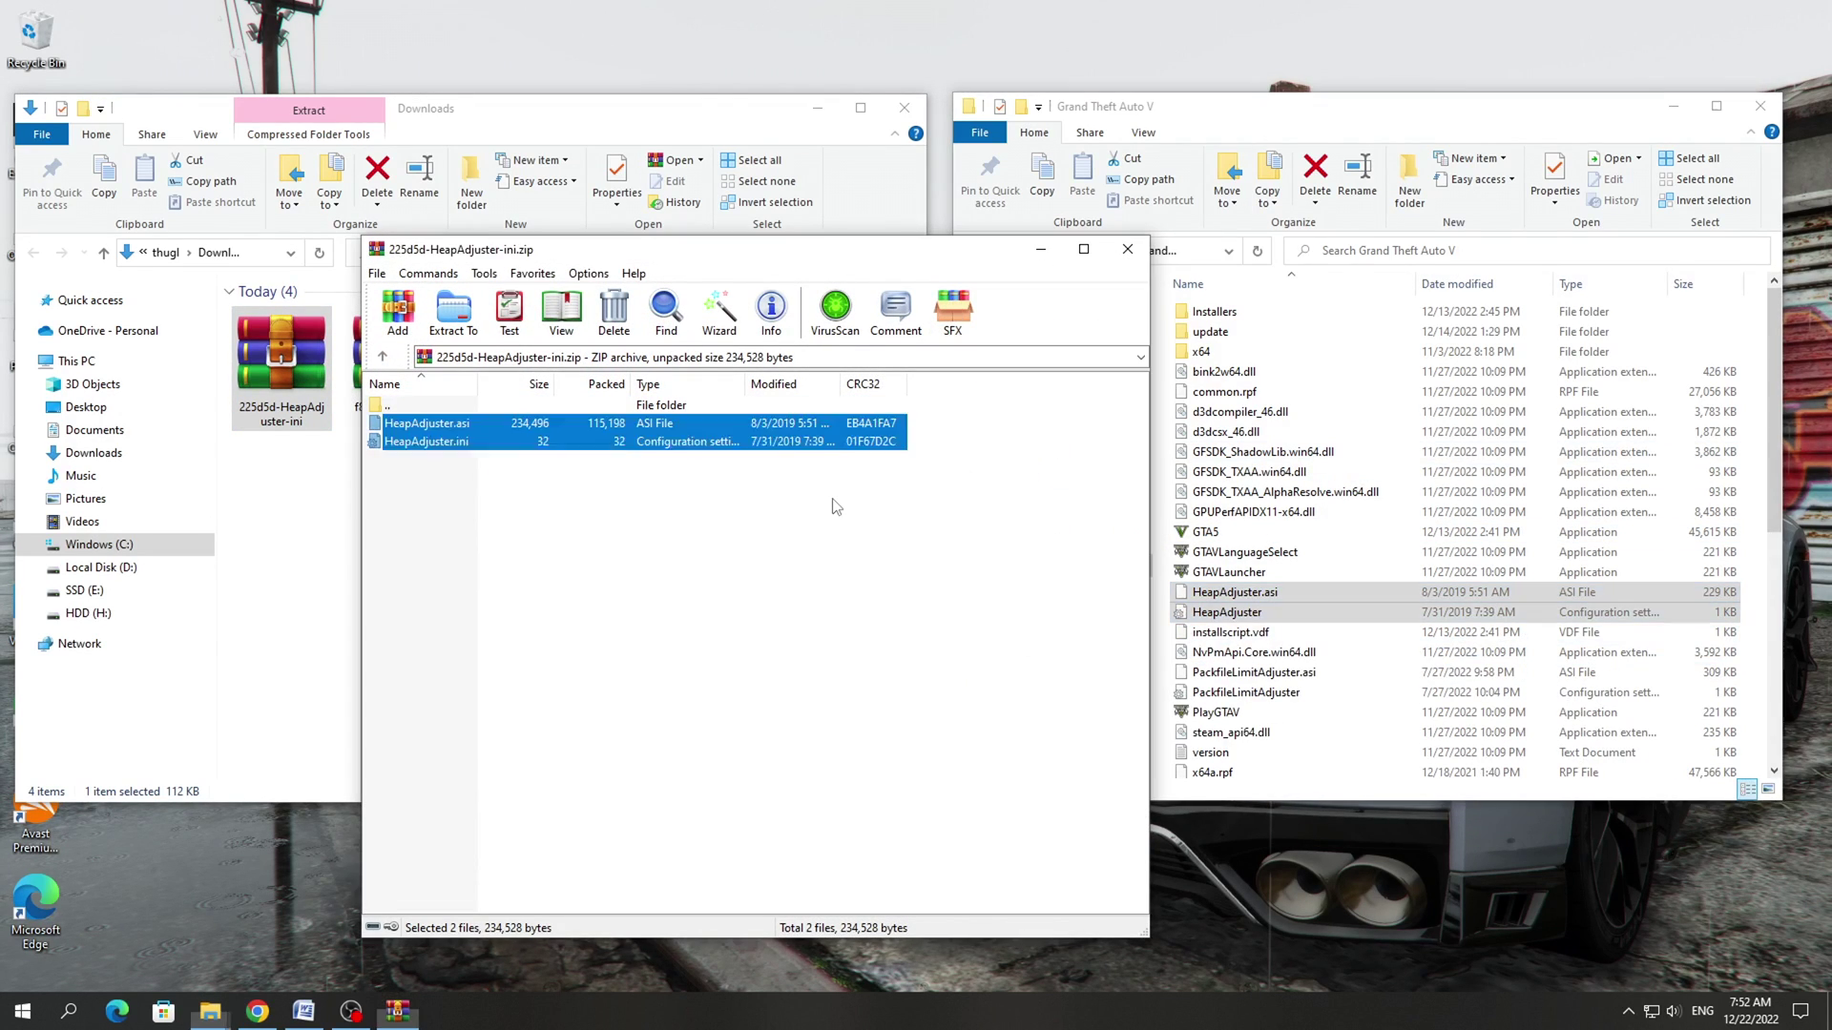
click(1128, 250)
click(390, 482)
drag(392, 469, 287, 410)
Step: Recycle both adjuster zips and open the GTAV Config v30 archive
key(Delete)
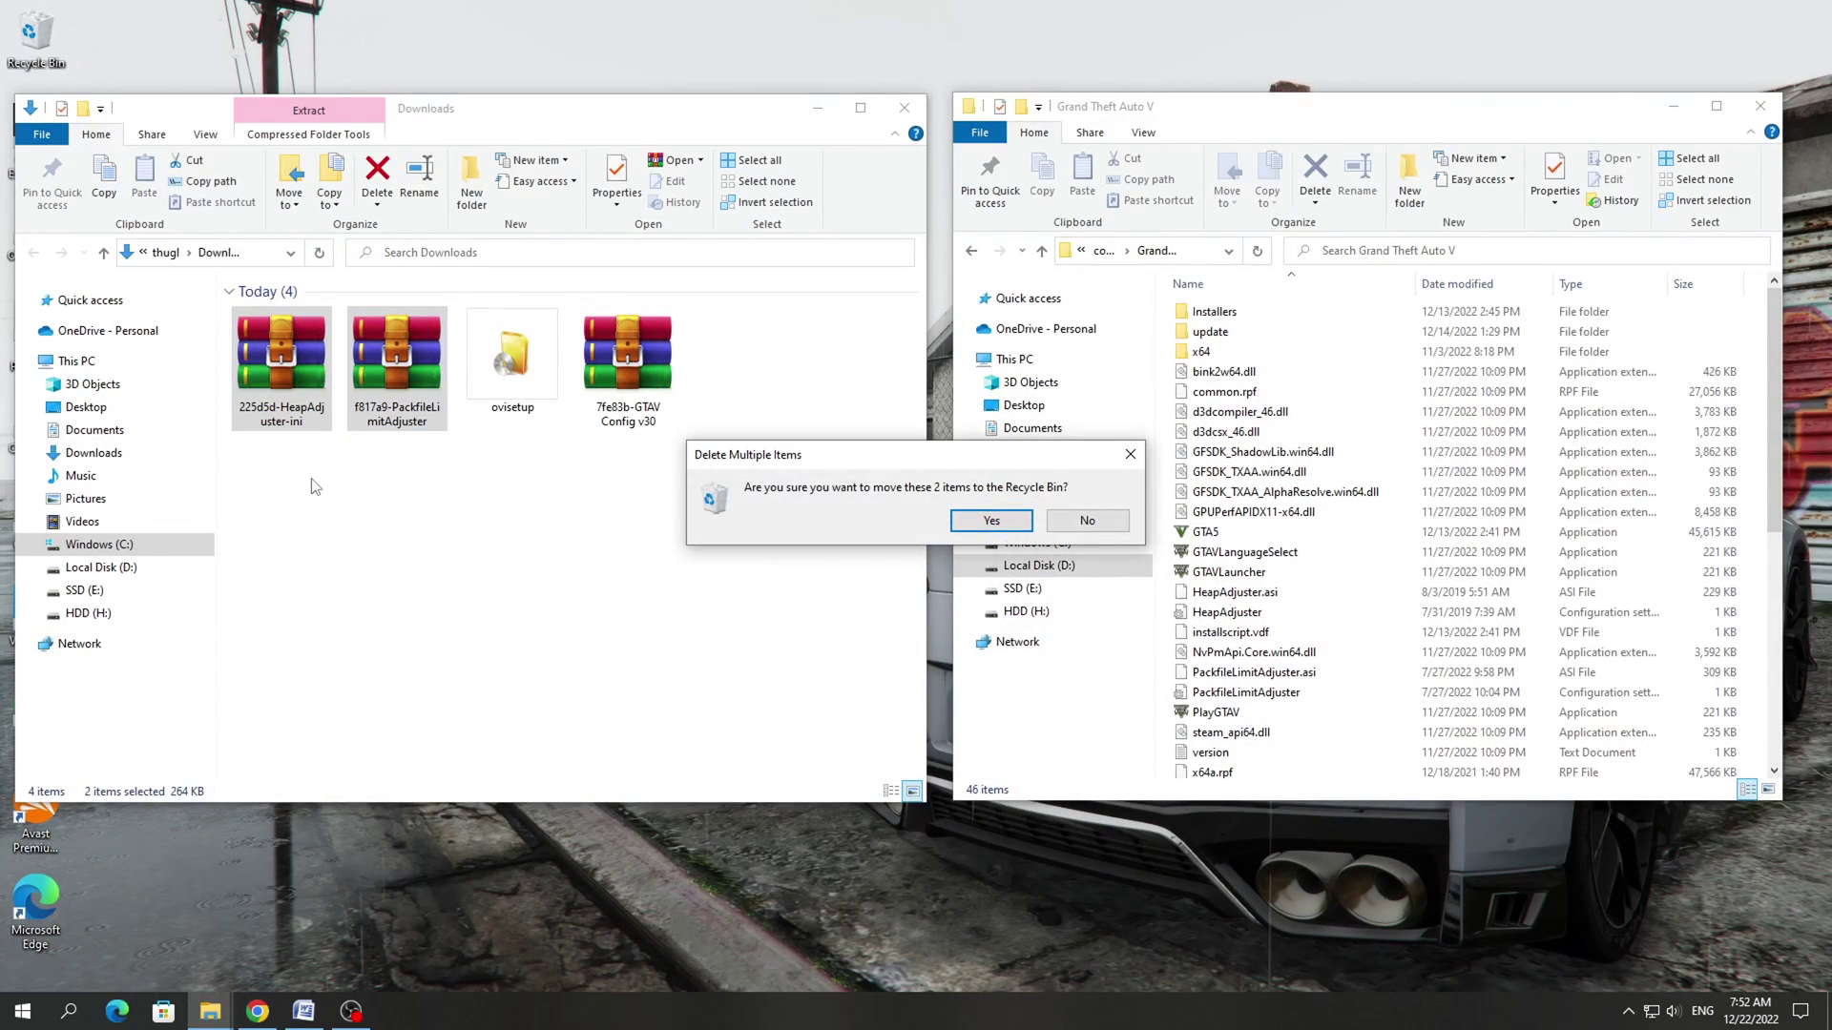
key(Return)
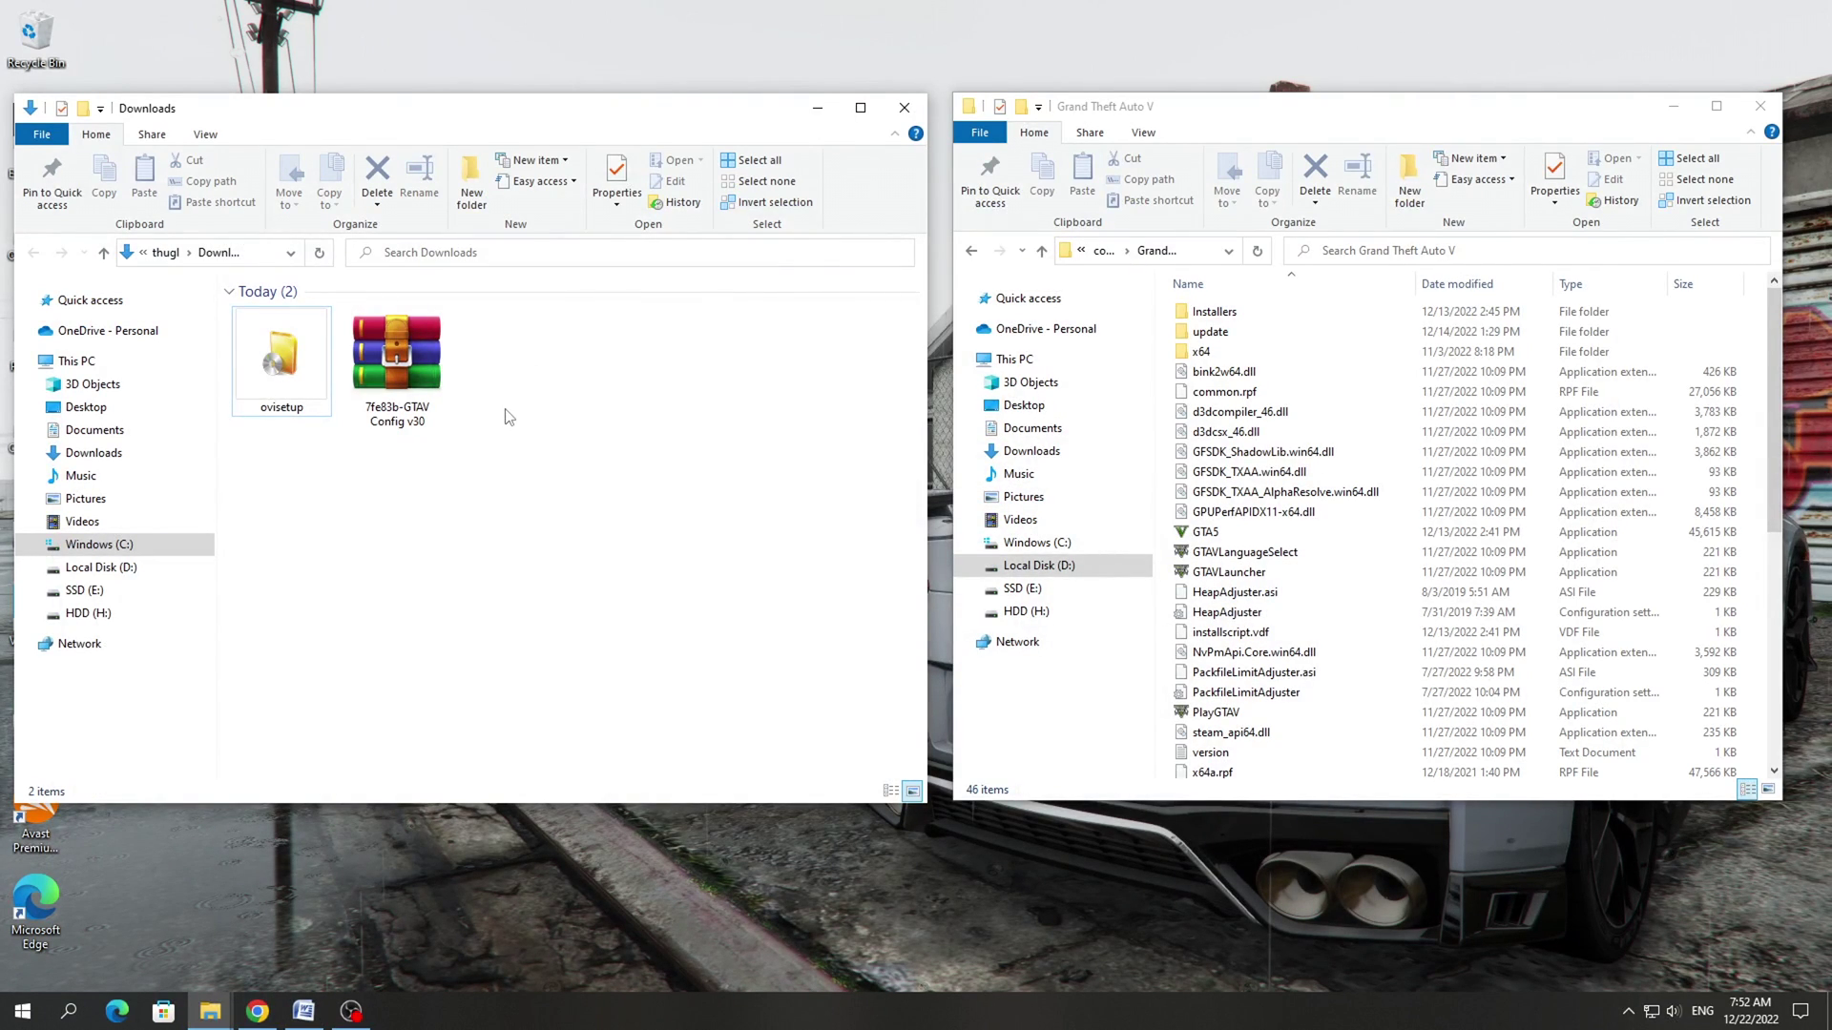
double_click(396, 398)
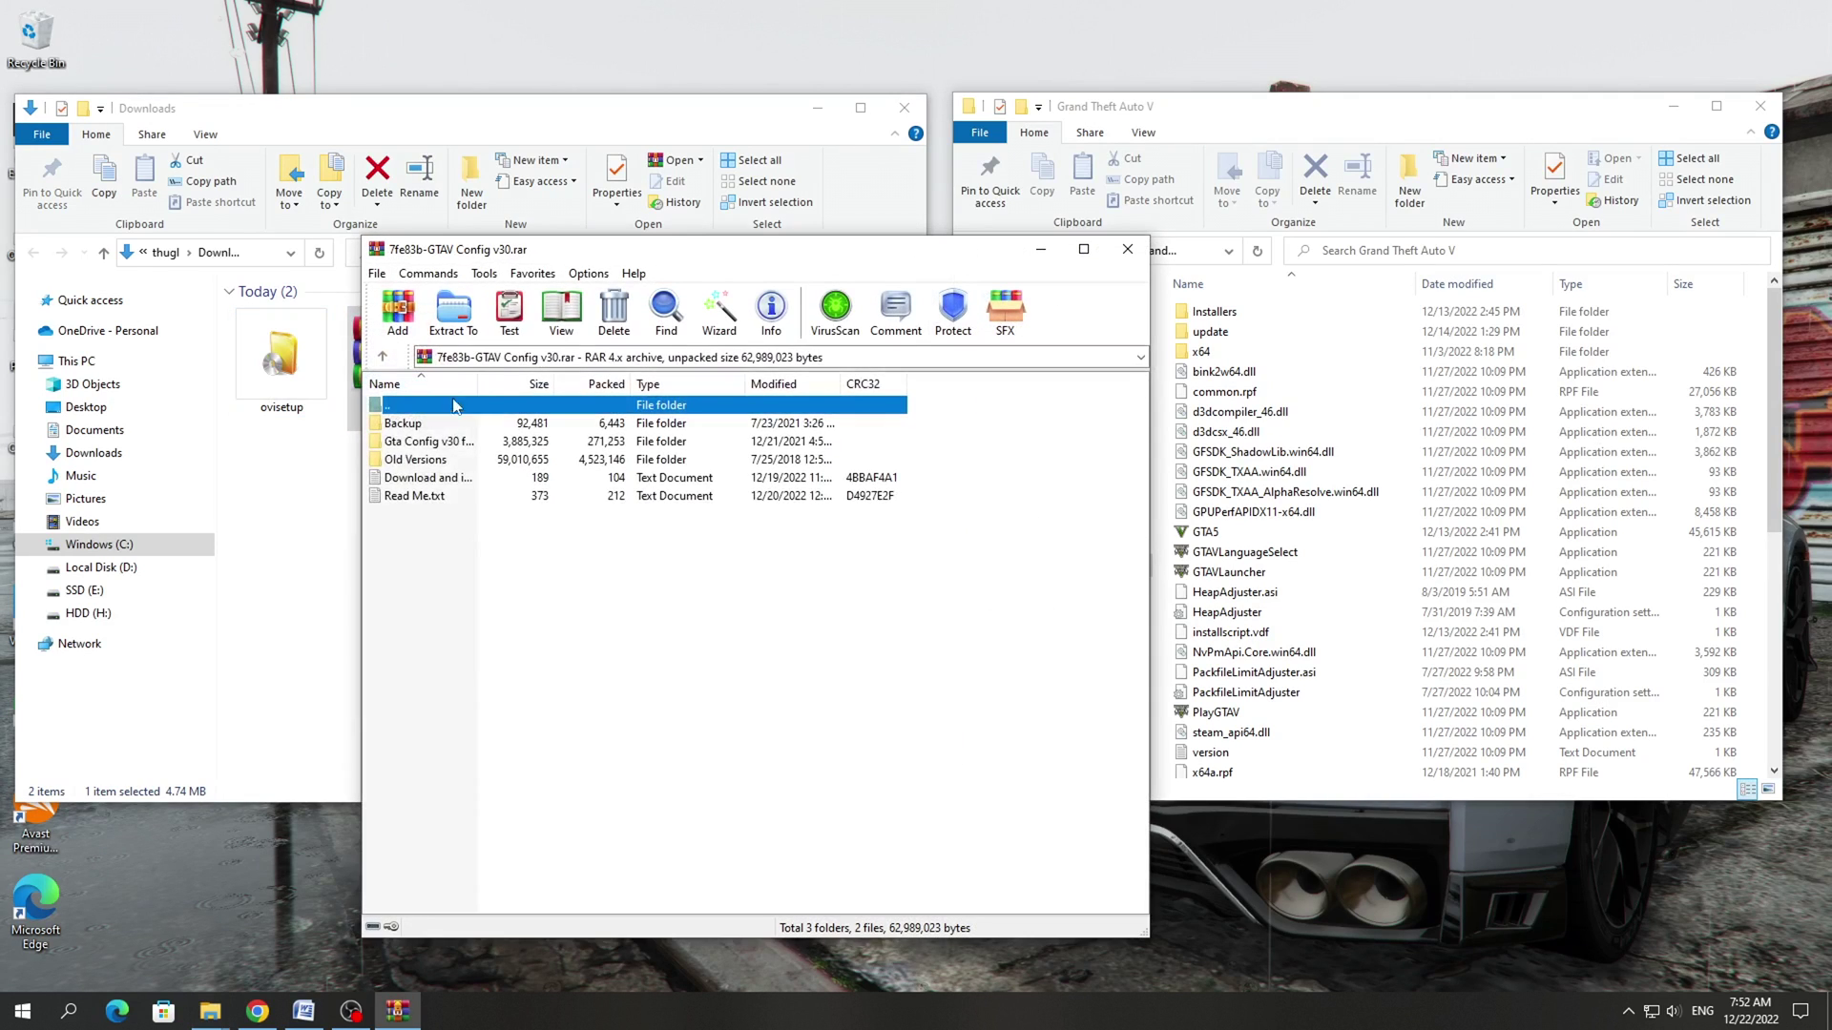
Step: Browse the archive's Old Versions and Gta Config v30 folders
double_click(441, 462)
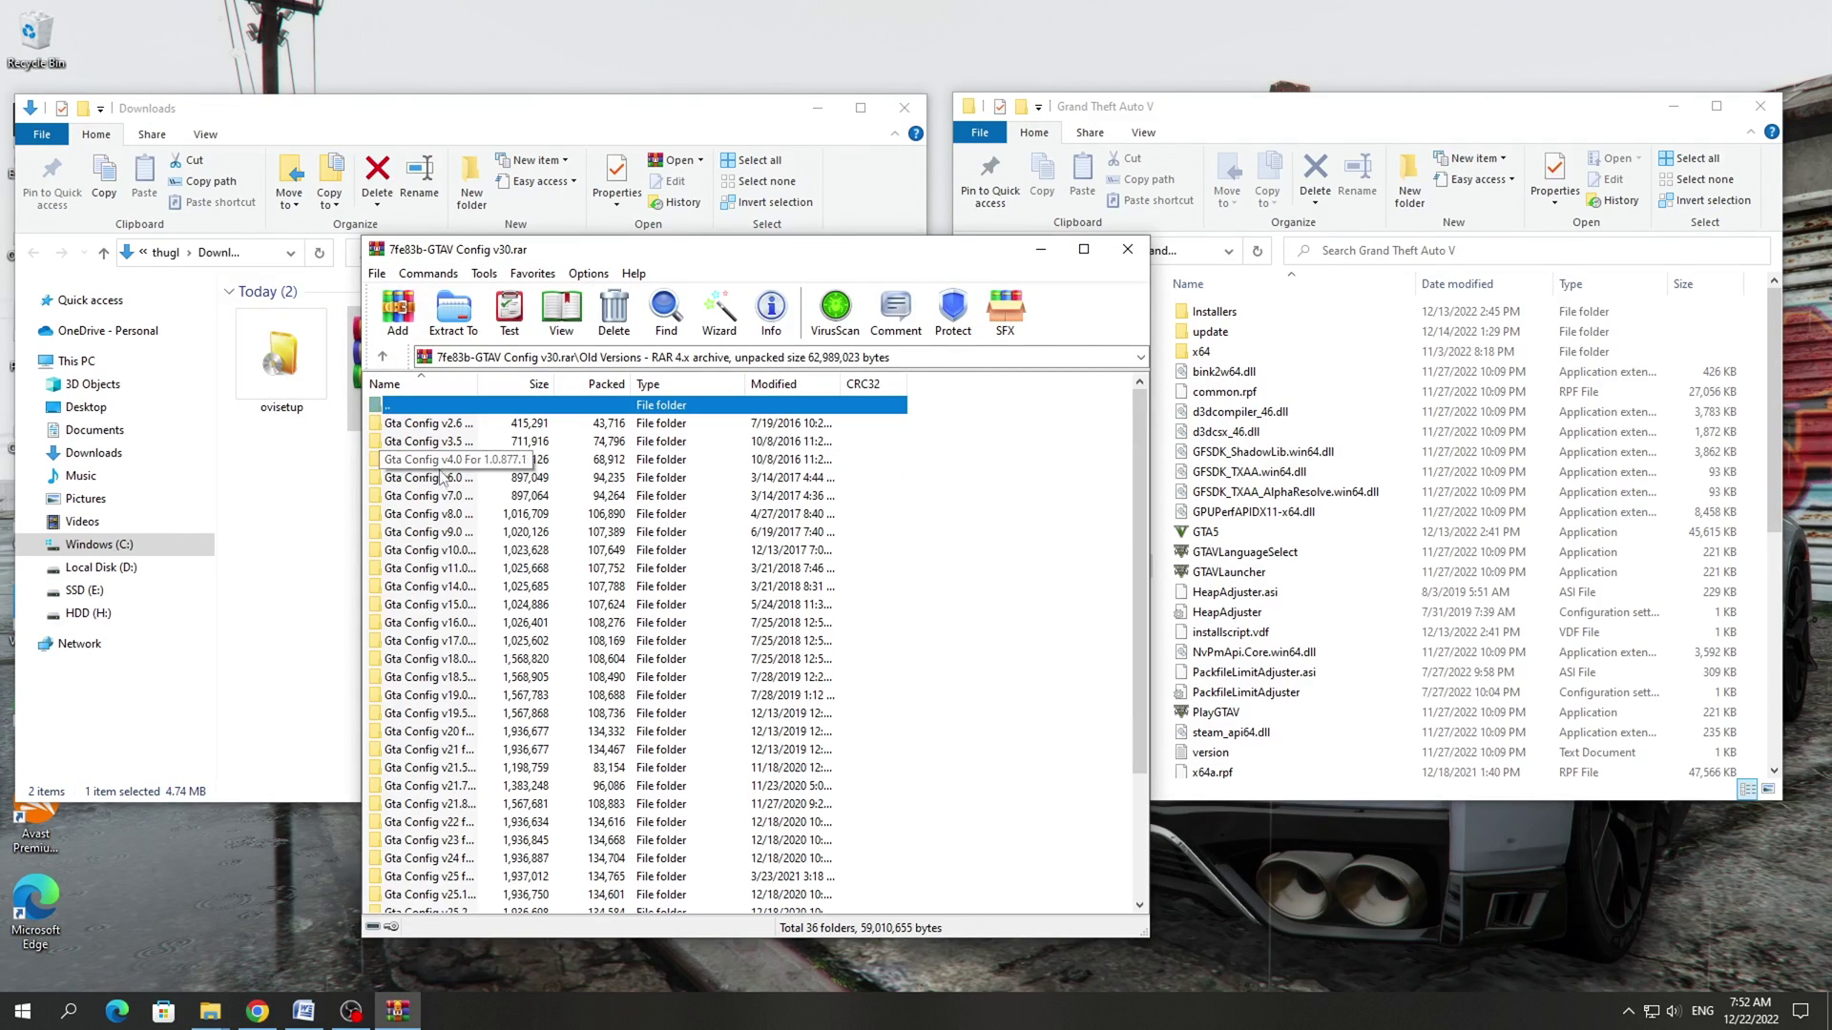
scroll(454, 706, down, 1)
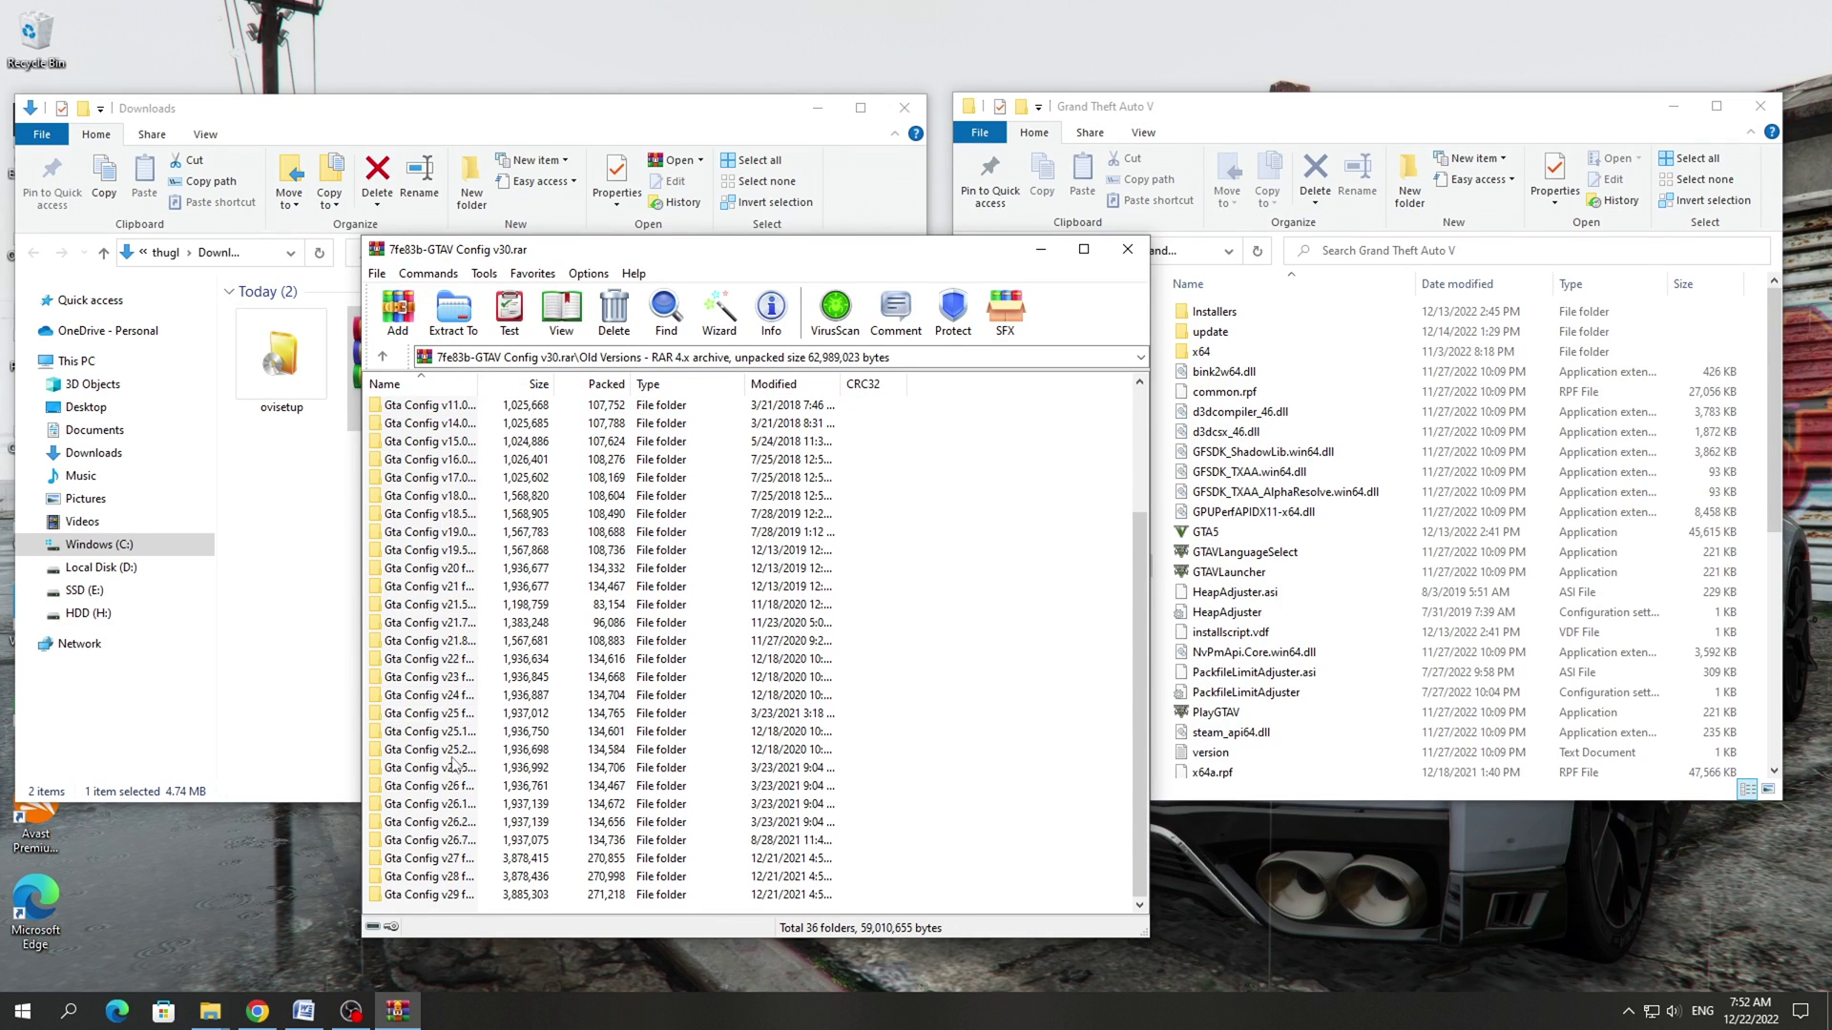
scroll(466, 681, down, 1)
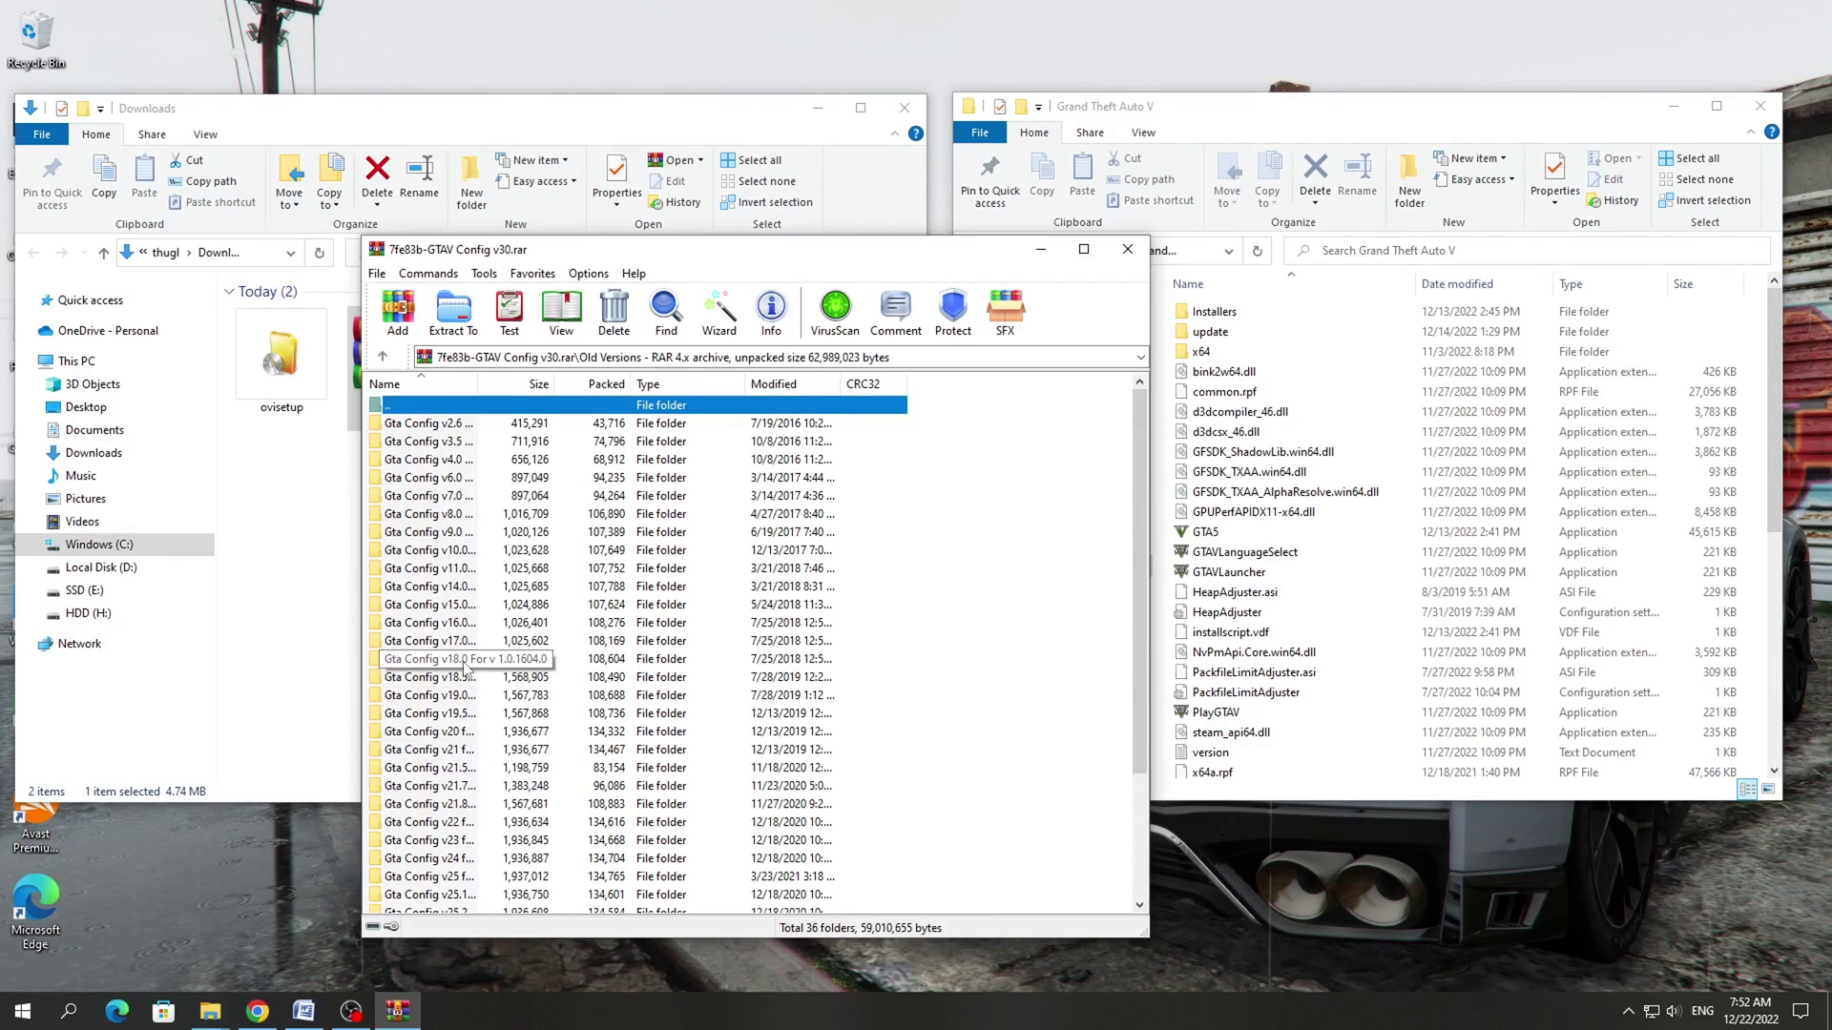
key(BackSpace)
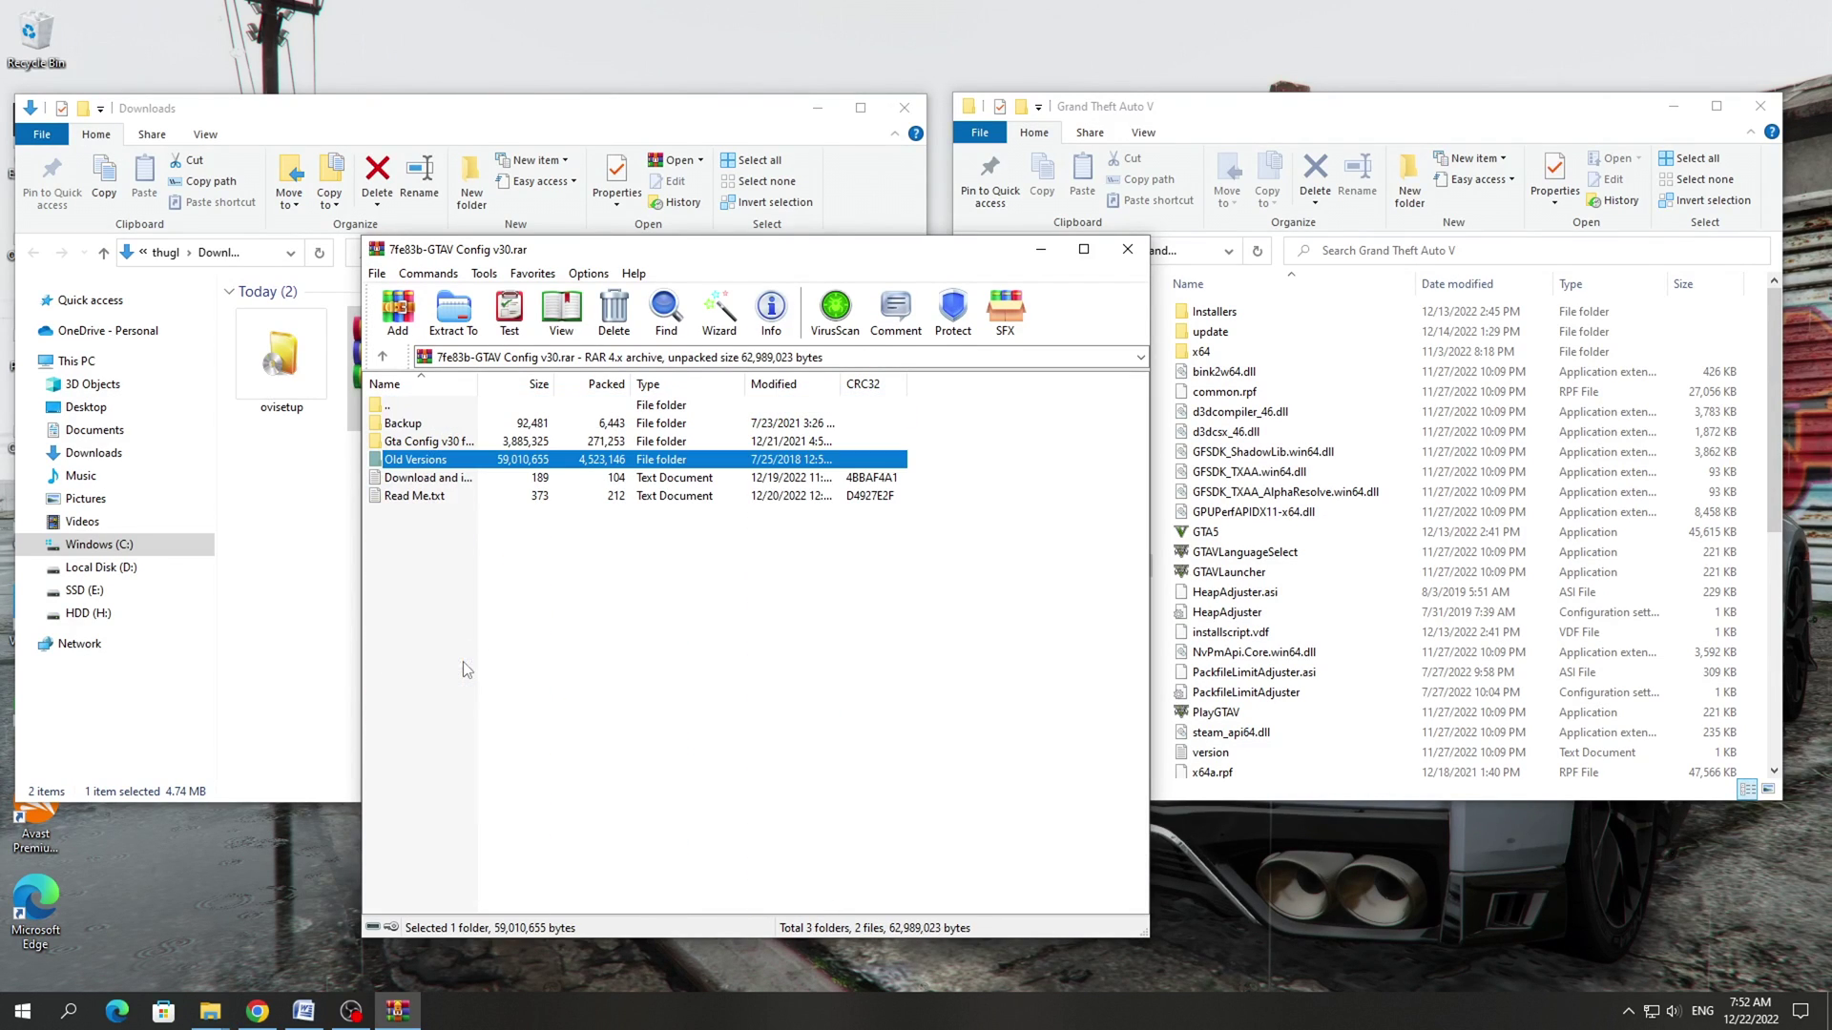
double_click(457, 442)
key(BackSpace)
double_click(439, 462)
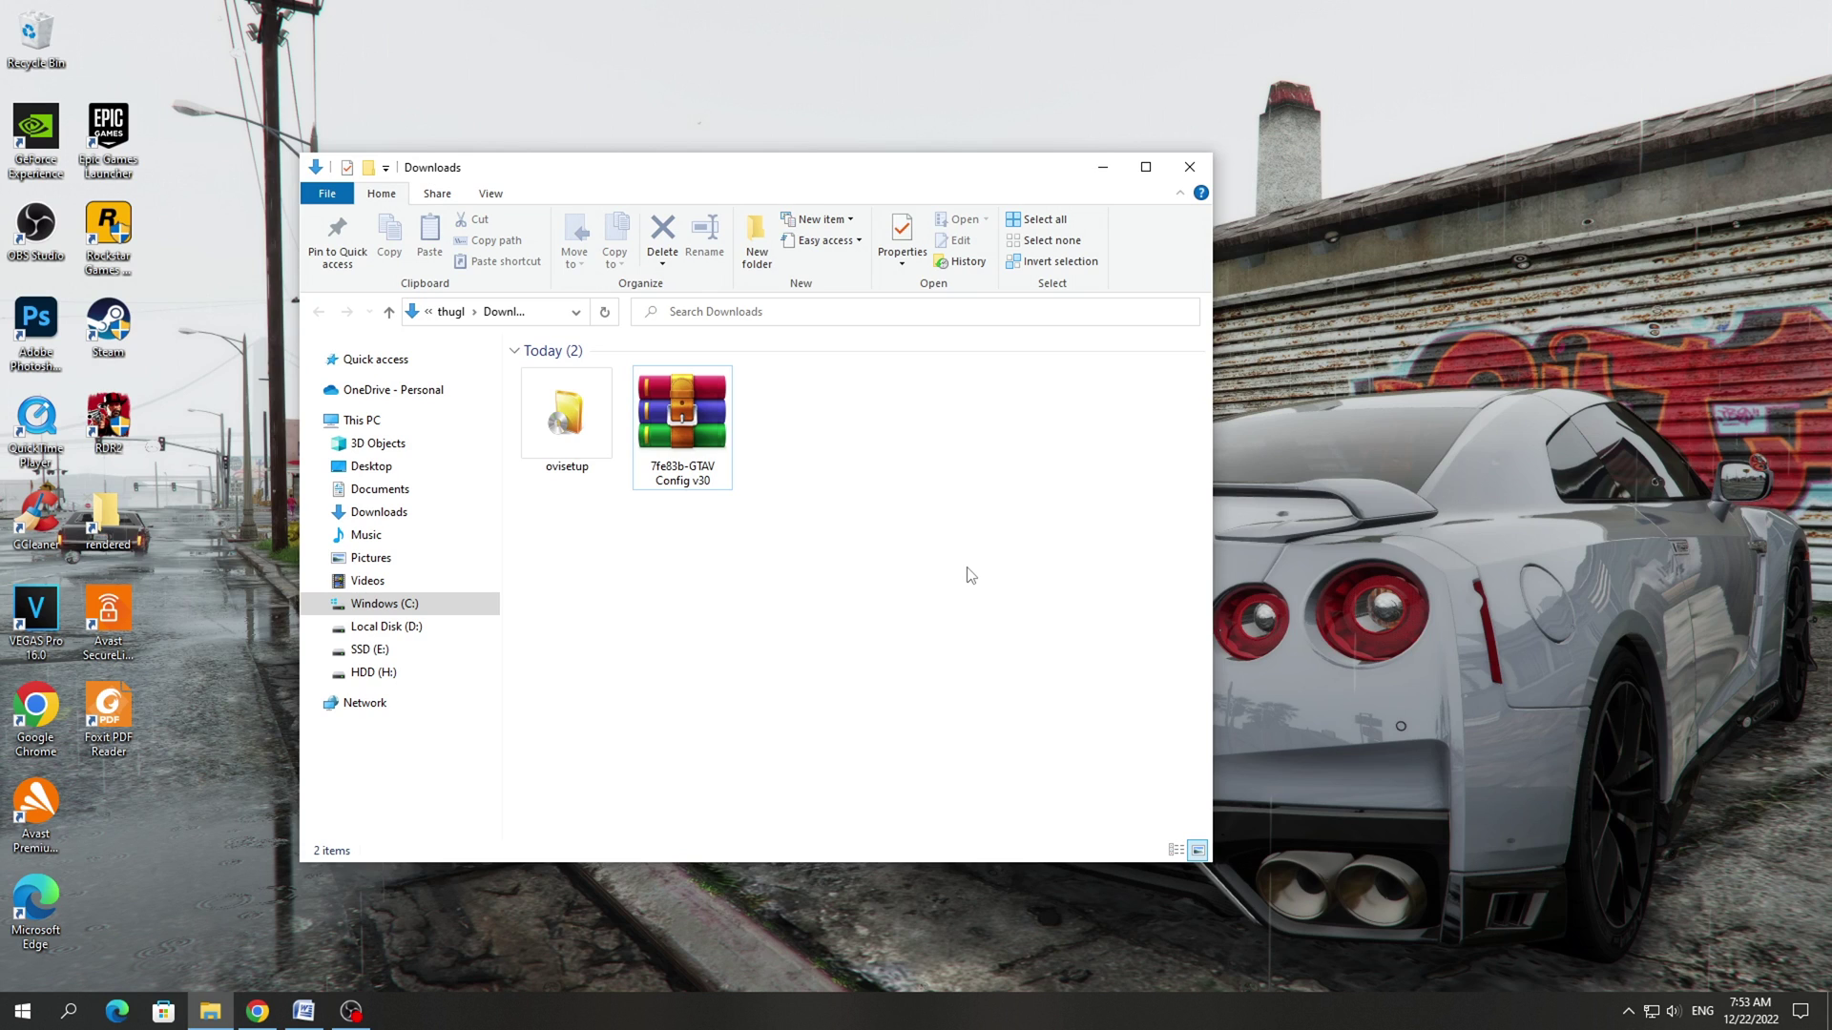
Step: Reopen the 7fe83b-GTAV Config v30 archive in WinRAR
double_click(689, 430)
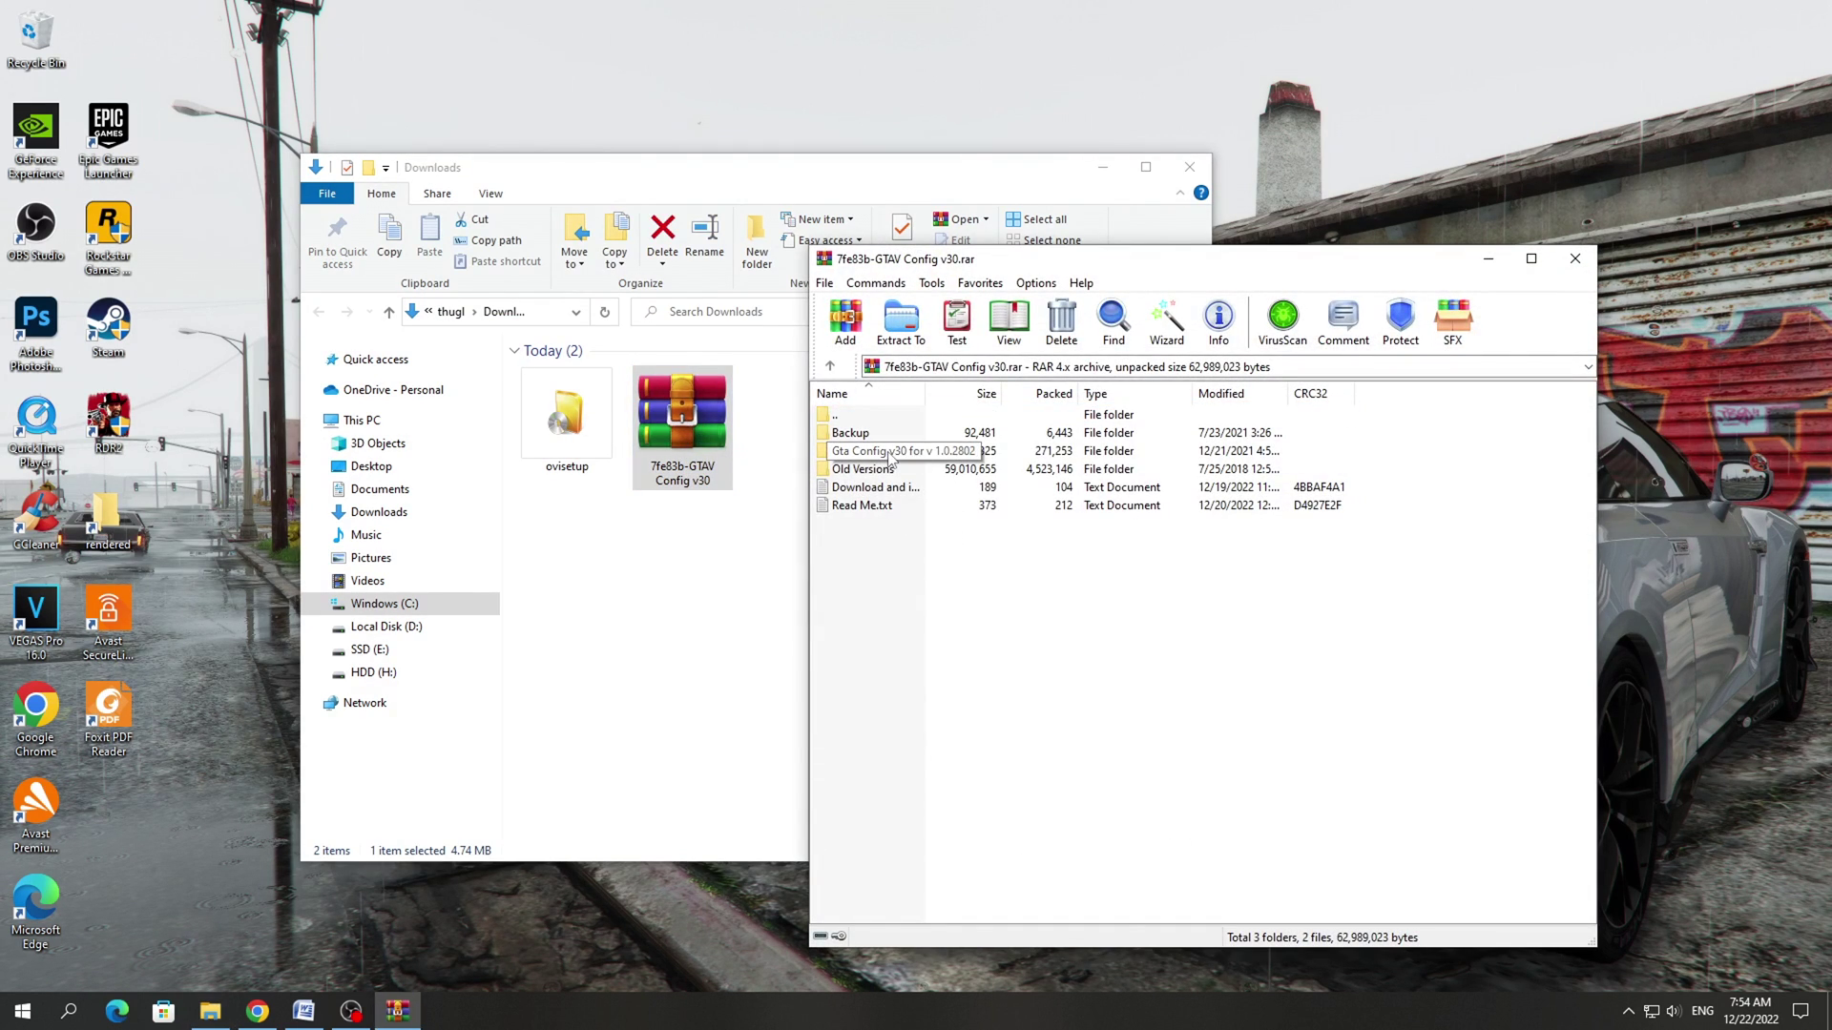
Step: Look through the archive's Old Versions folder and return to the archive root
click(892, 454)
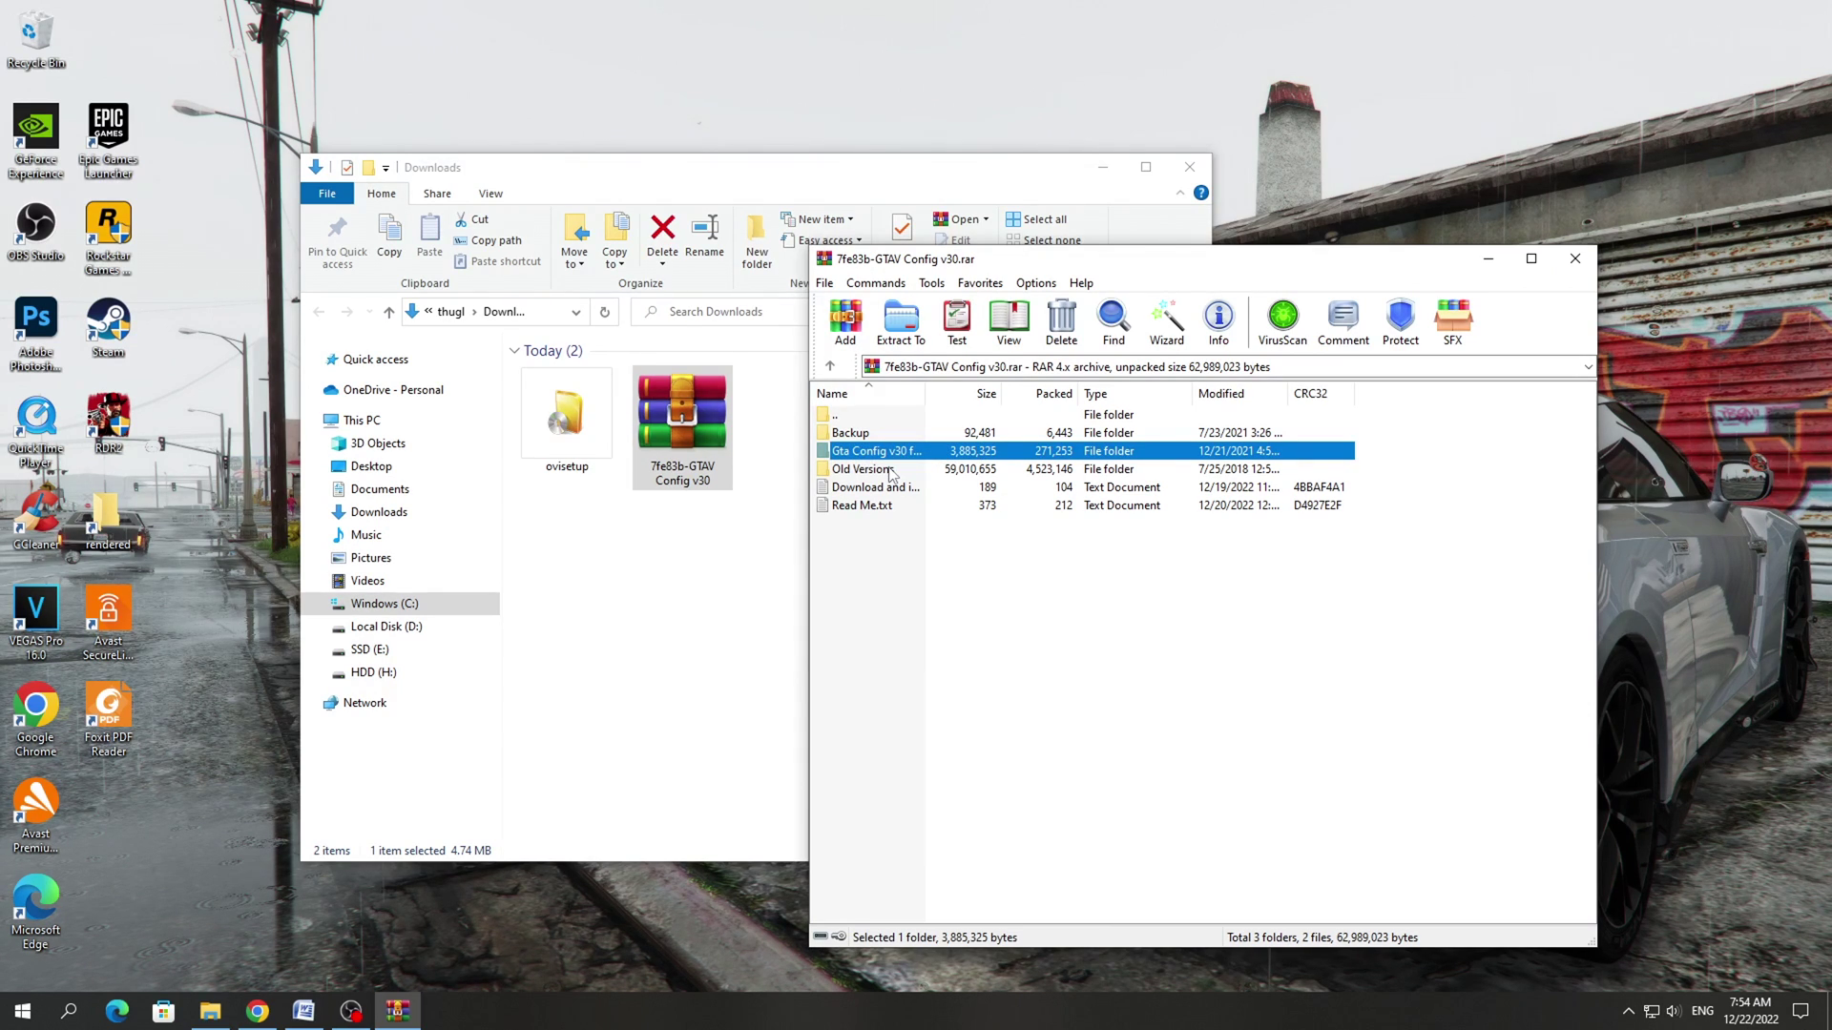
double_click(890, 469)
scroll(1062, 710, down, 3)
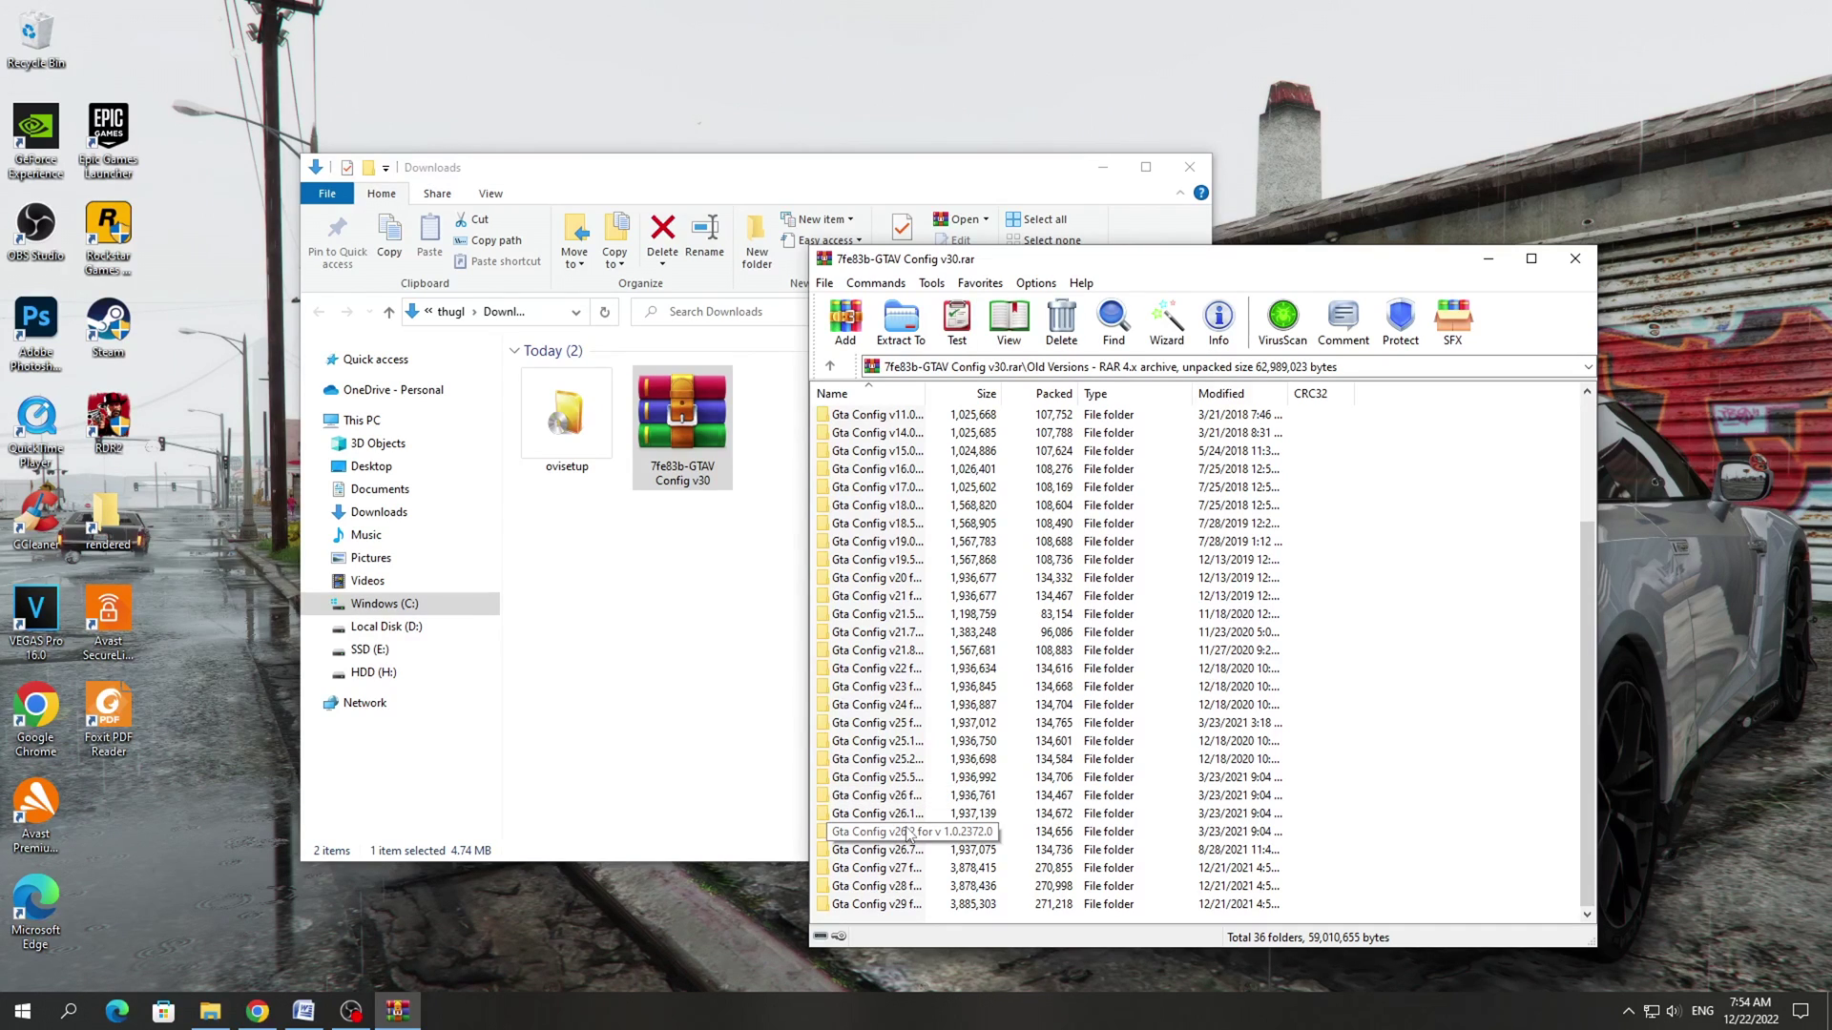
key(BackSpace)
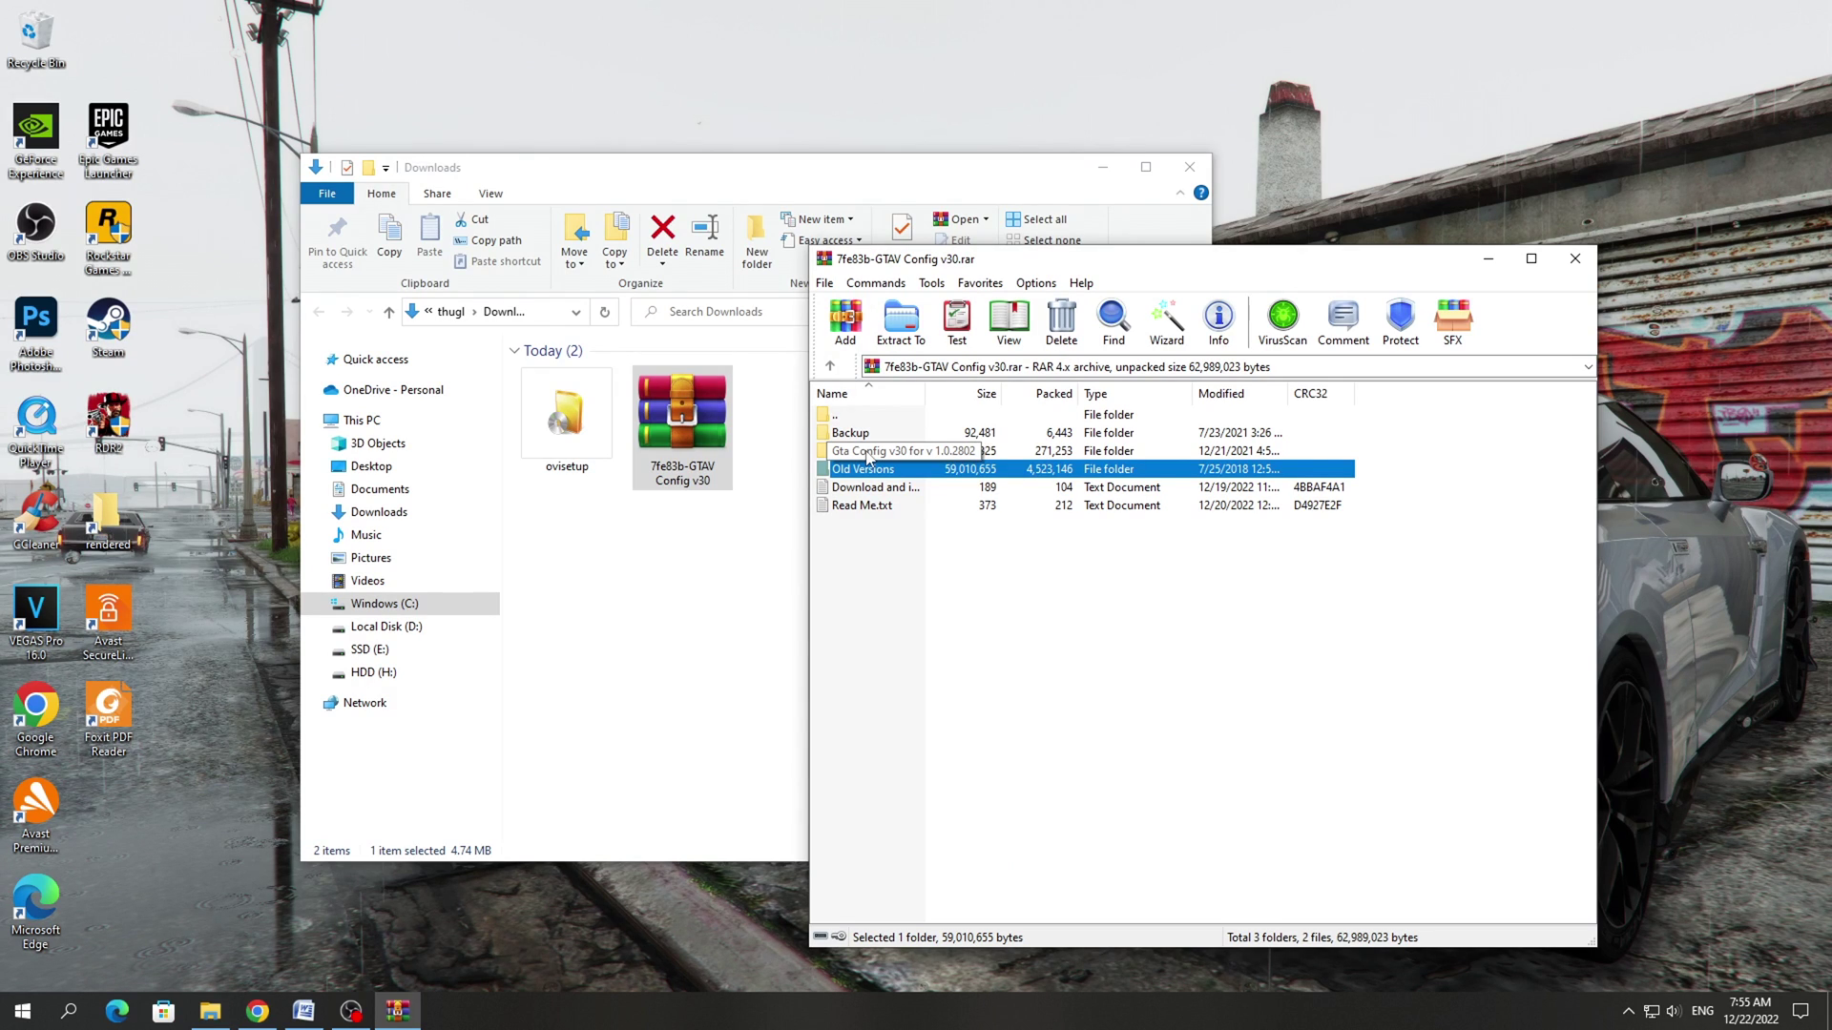
ctrl+click(906, 463)
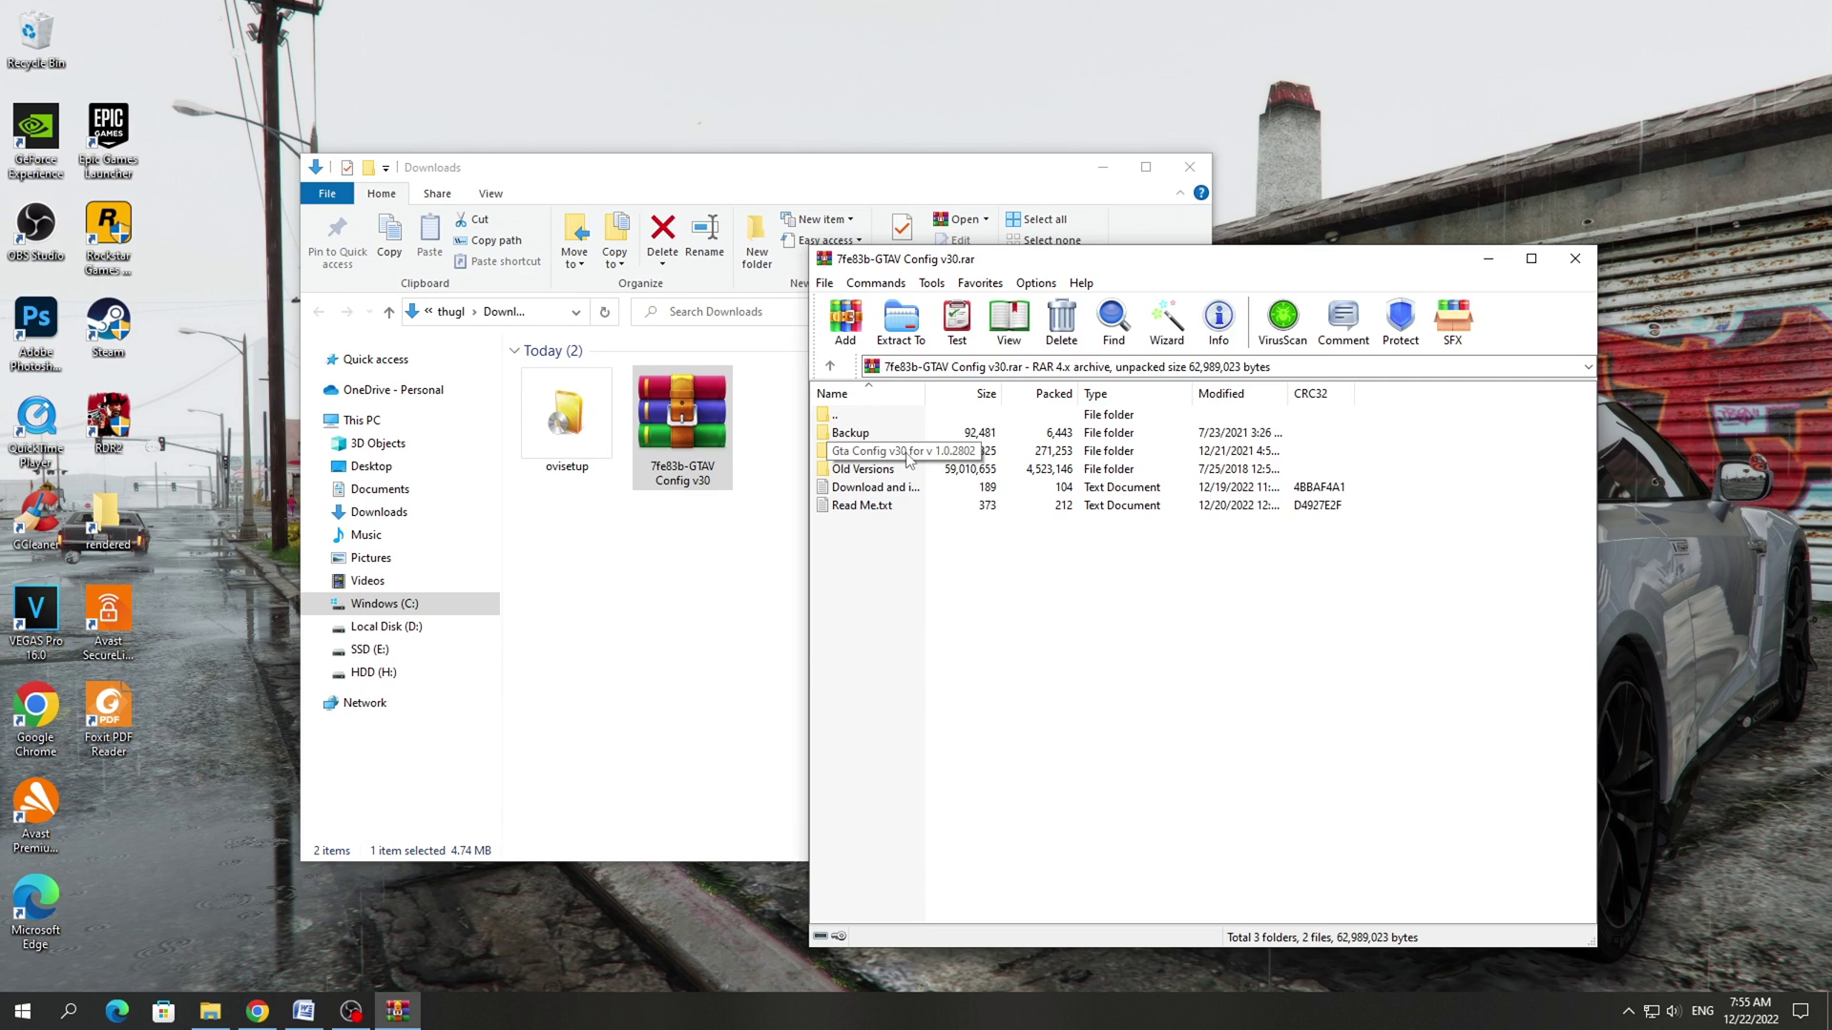
Step: Navigate to Gta Config v30 for v 1.0.2802 > For More Mods > Stock Traffic to find gameconfig.xml
double_click(906, 452)
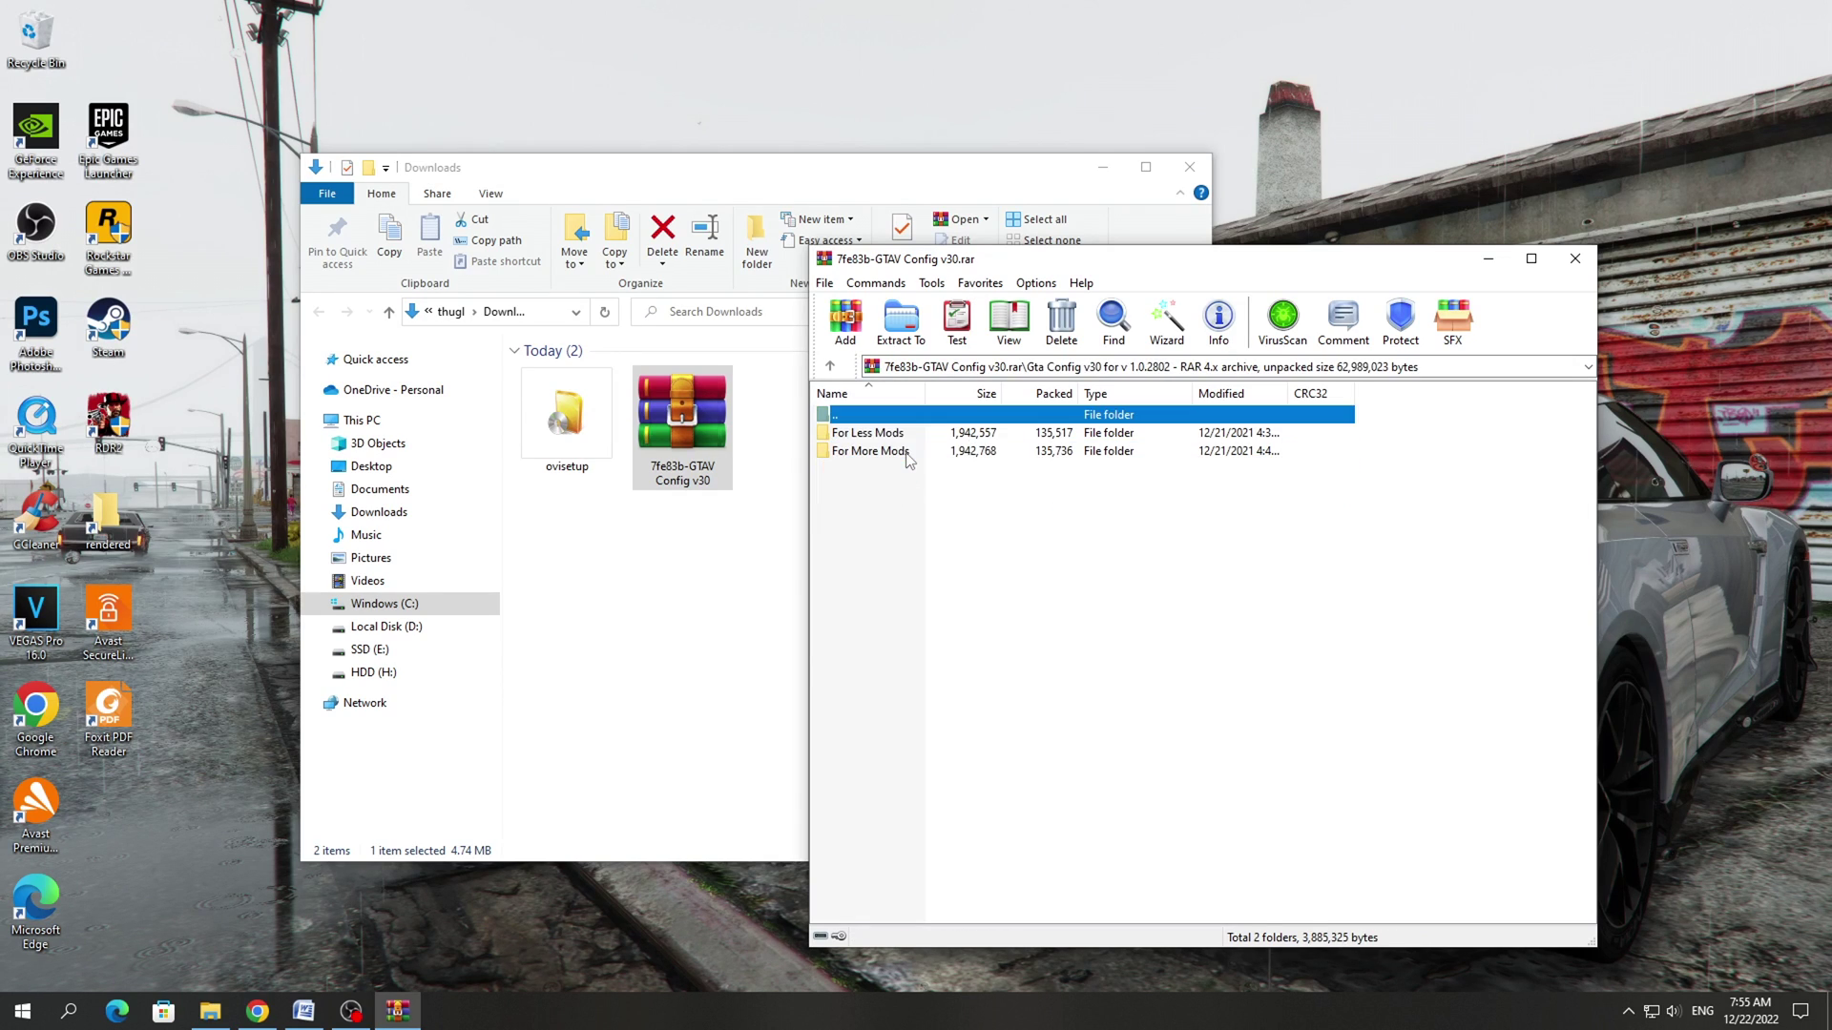
double_click(906, 452)
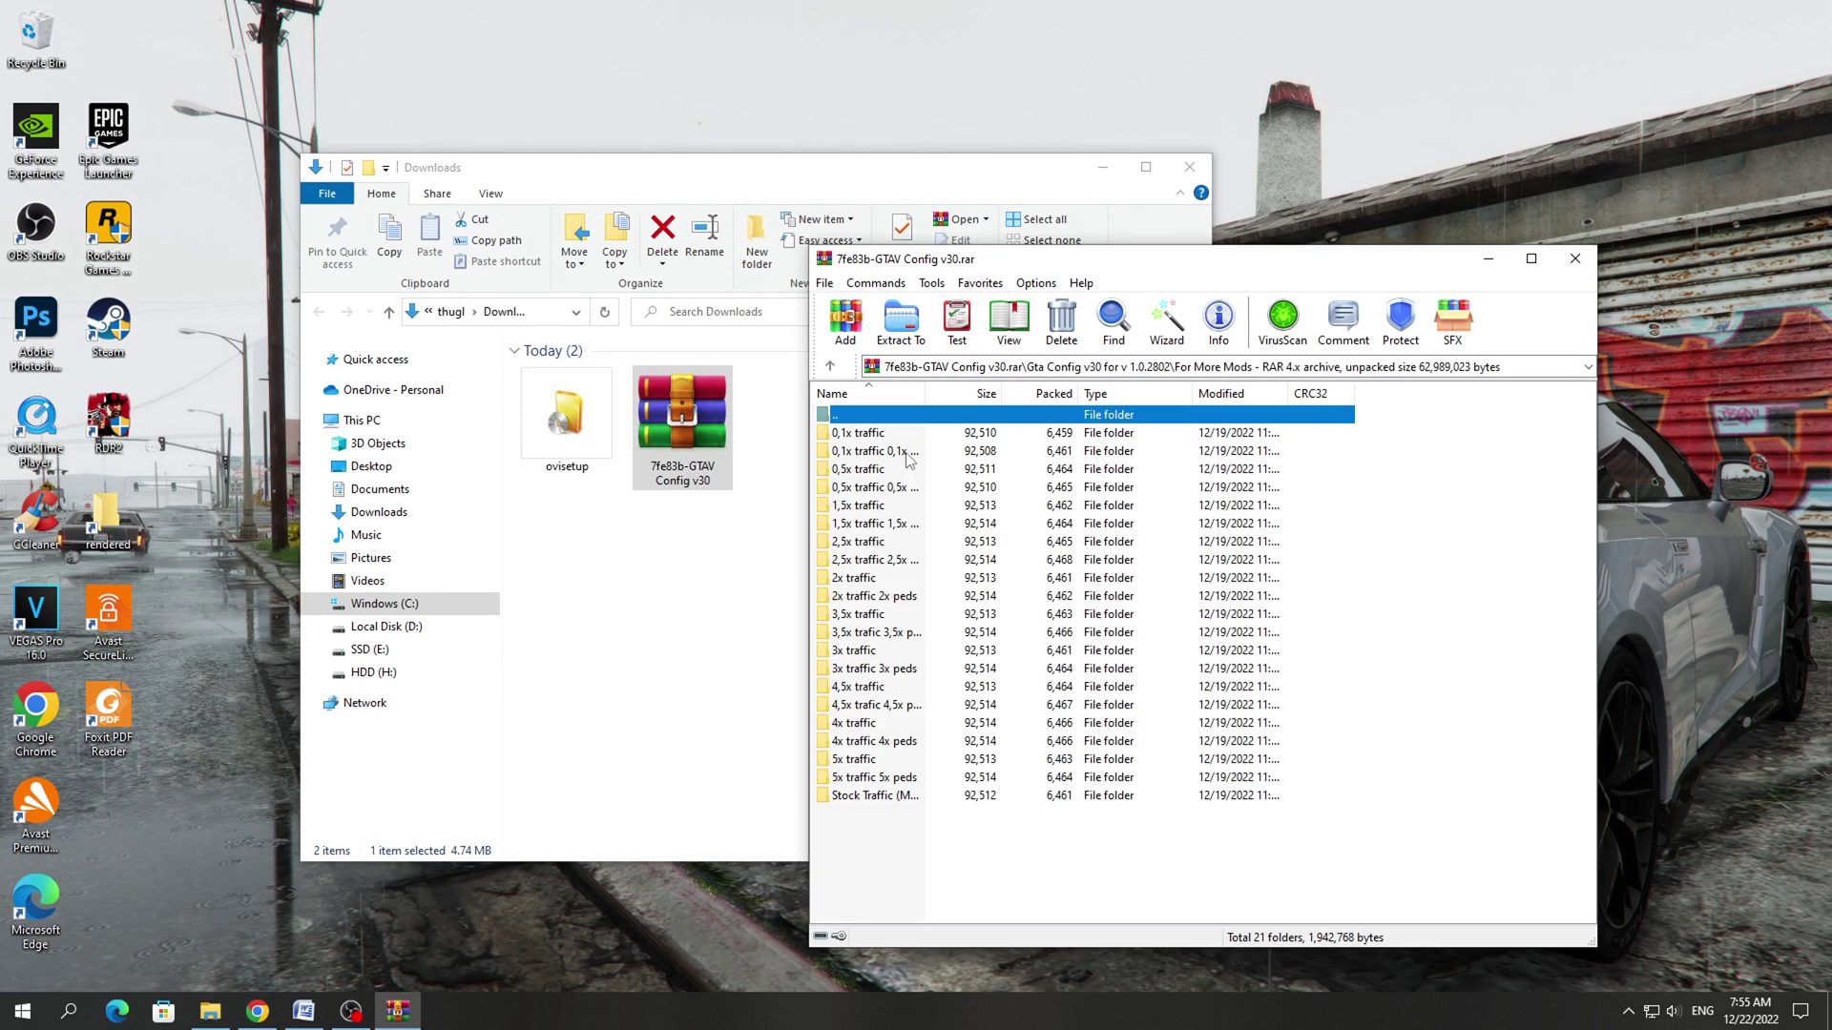
click(892, 796)
double_click(892, 797)
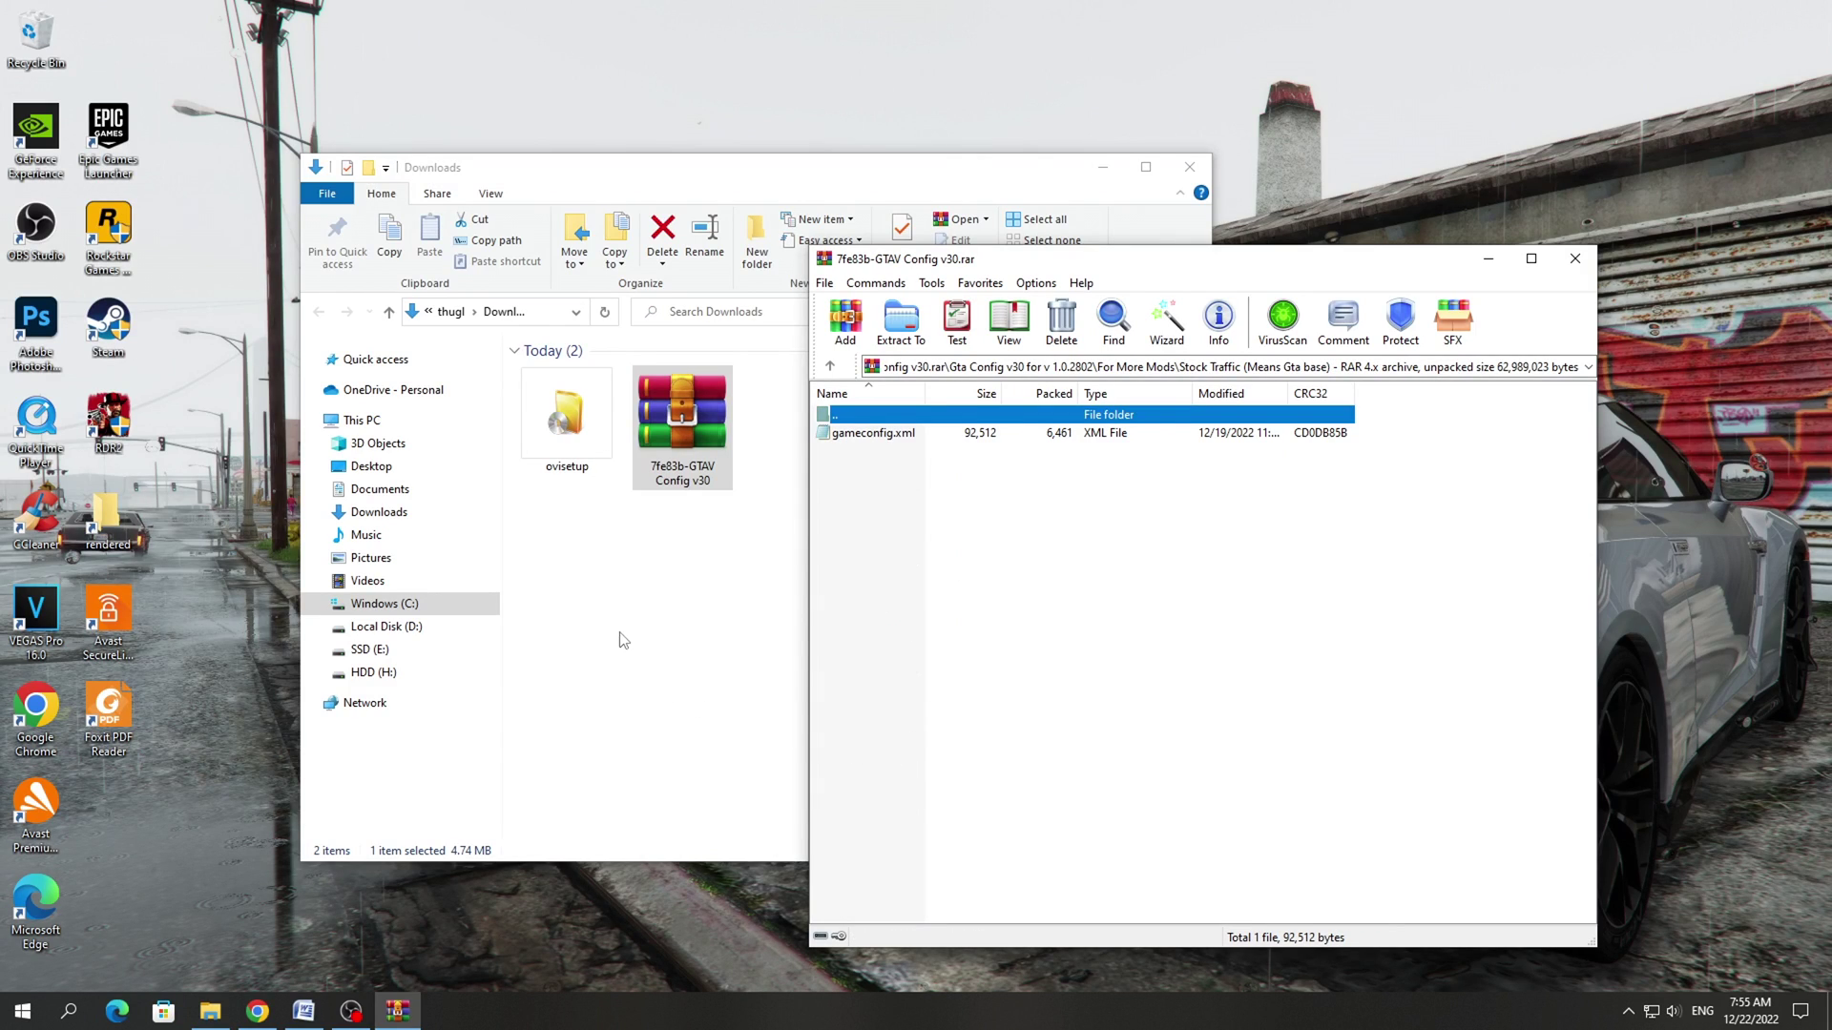
click(901, 439)
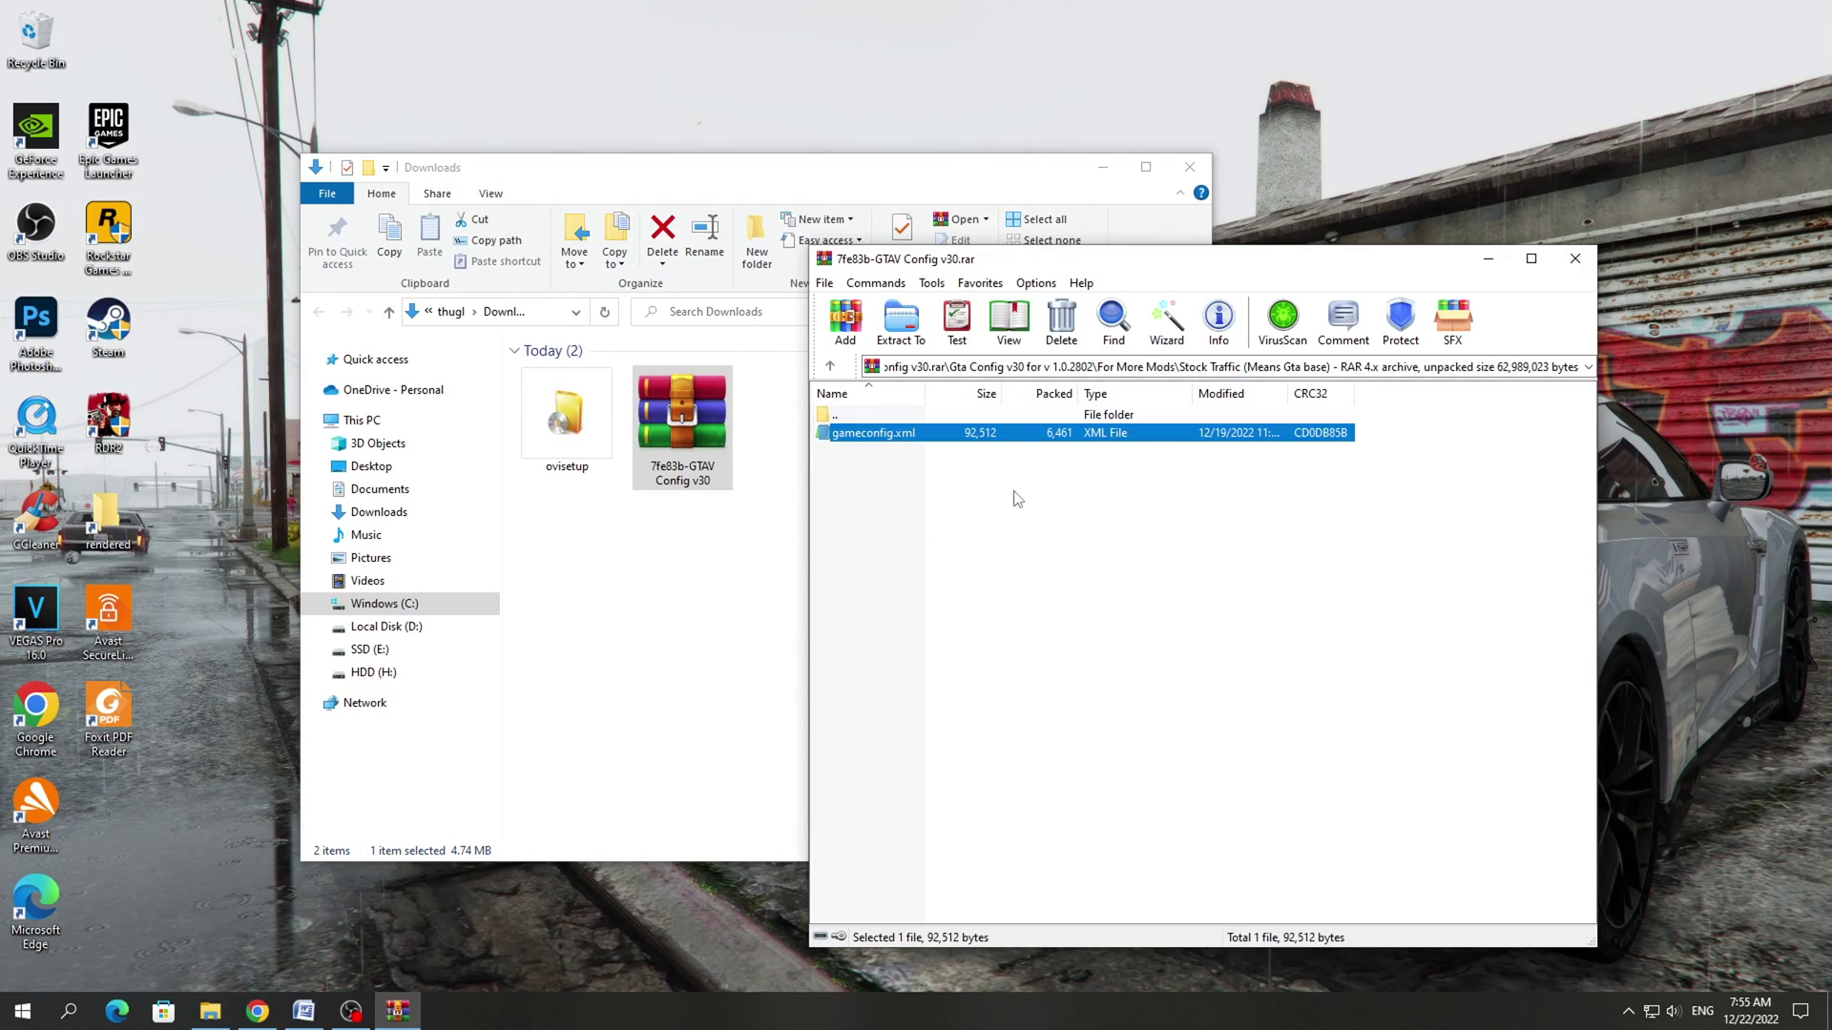
click(1029, 513)
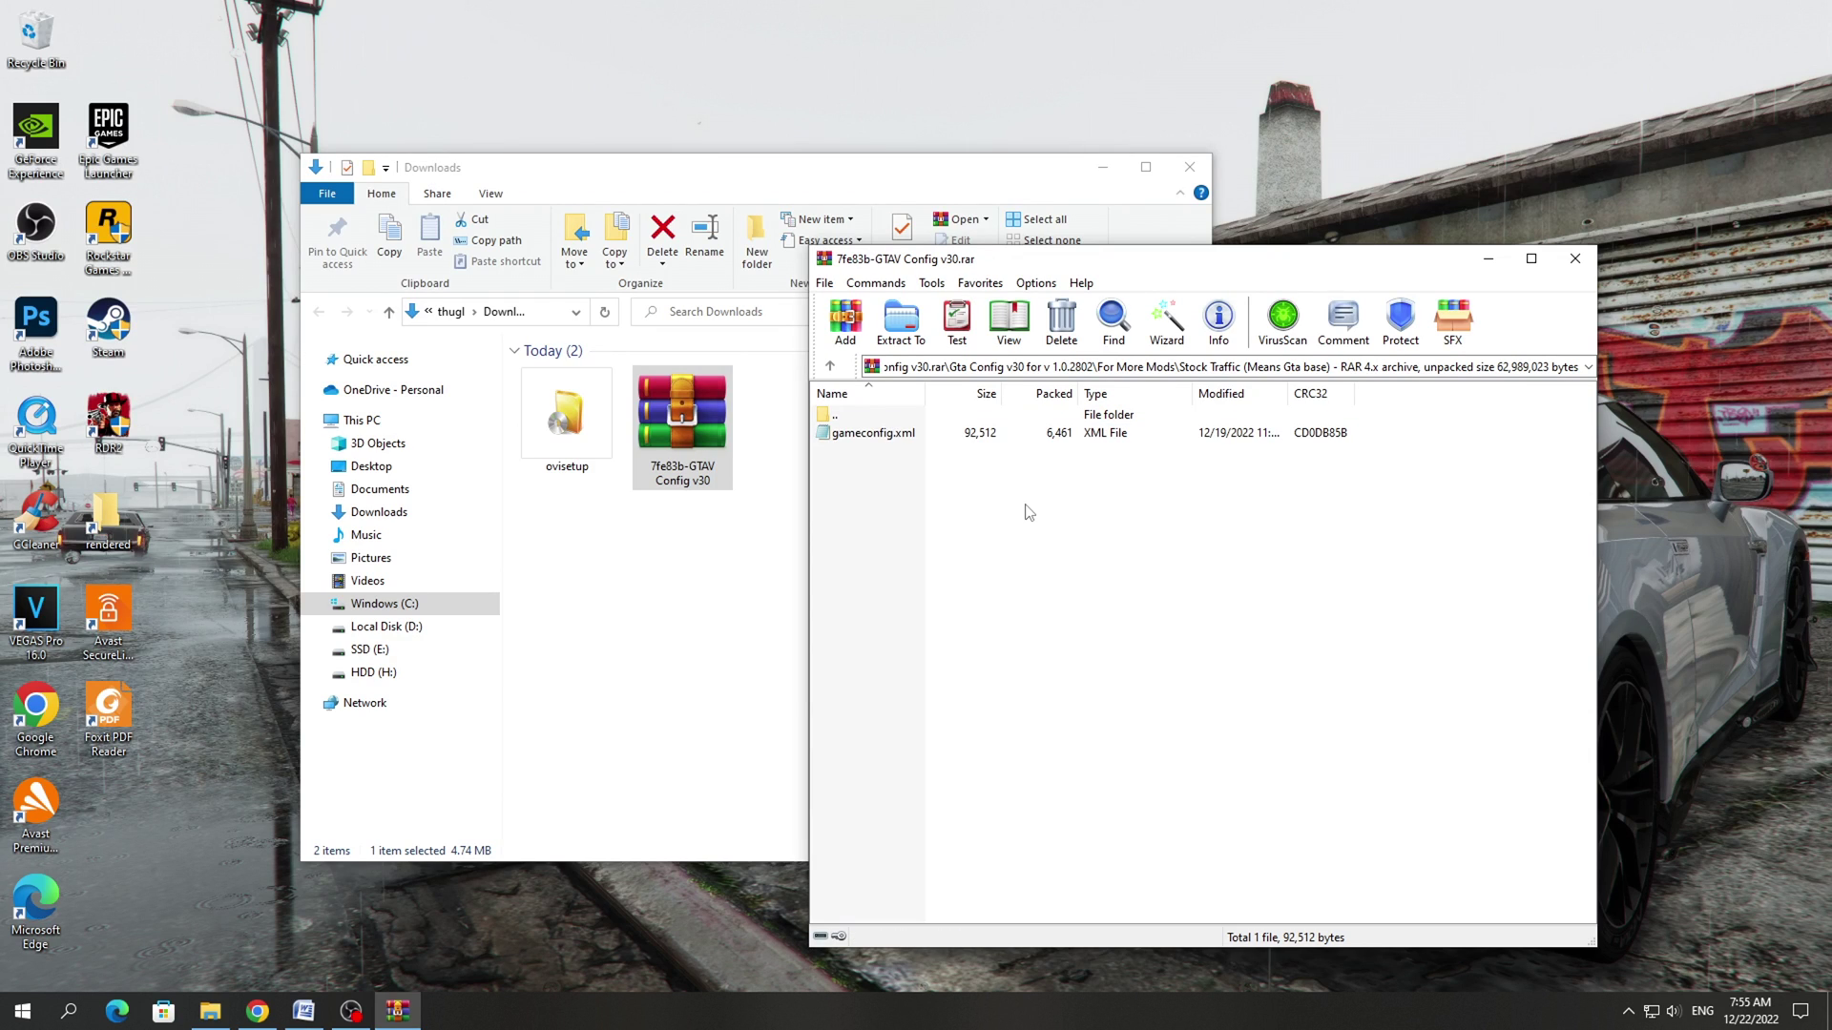
double_click(575, 437)
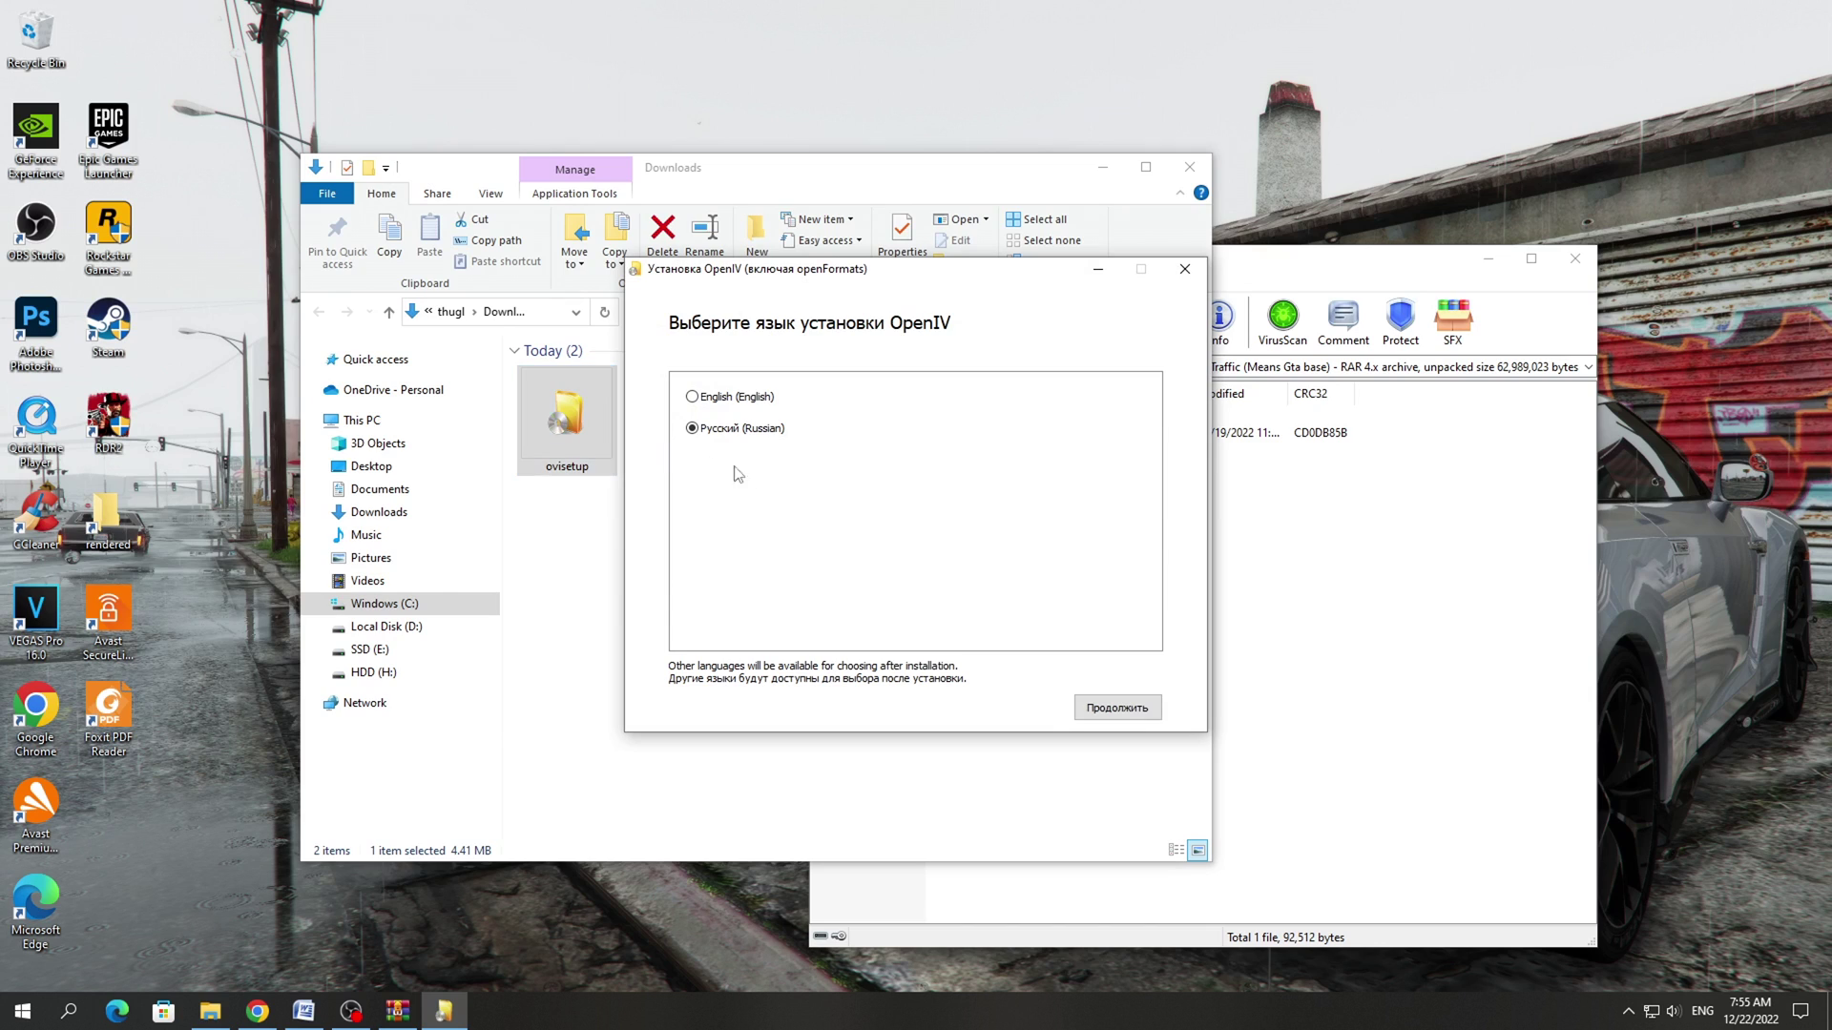
Step: Install OpenIV in English, accepting the license and 20.4 Mb download, then close Downloads
click(760, 403)
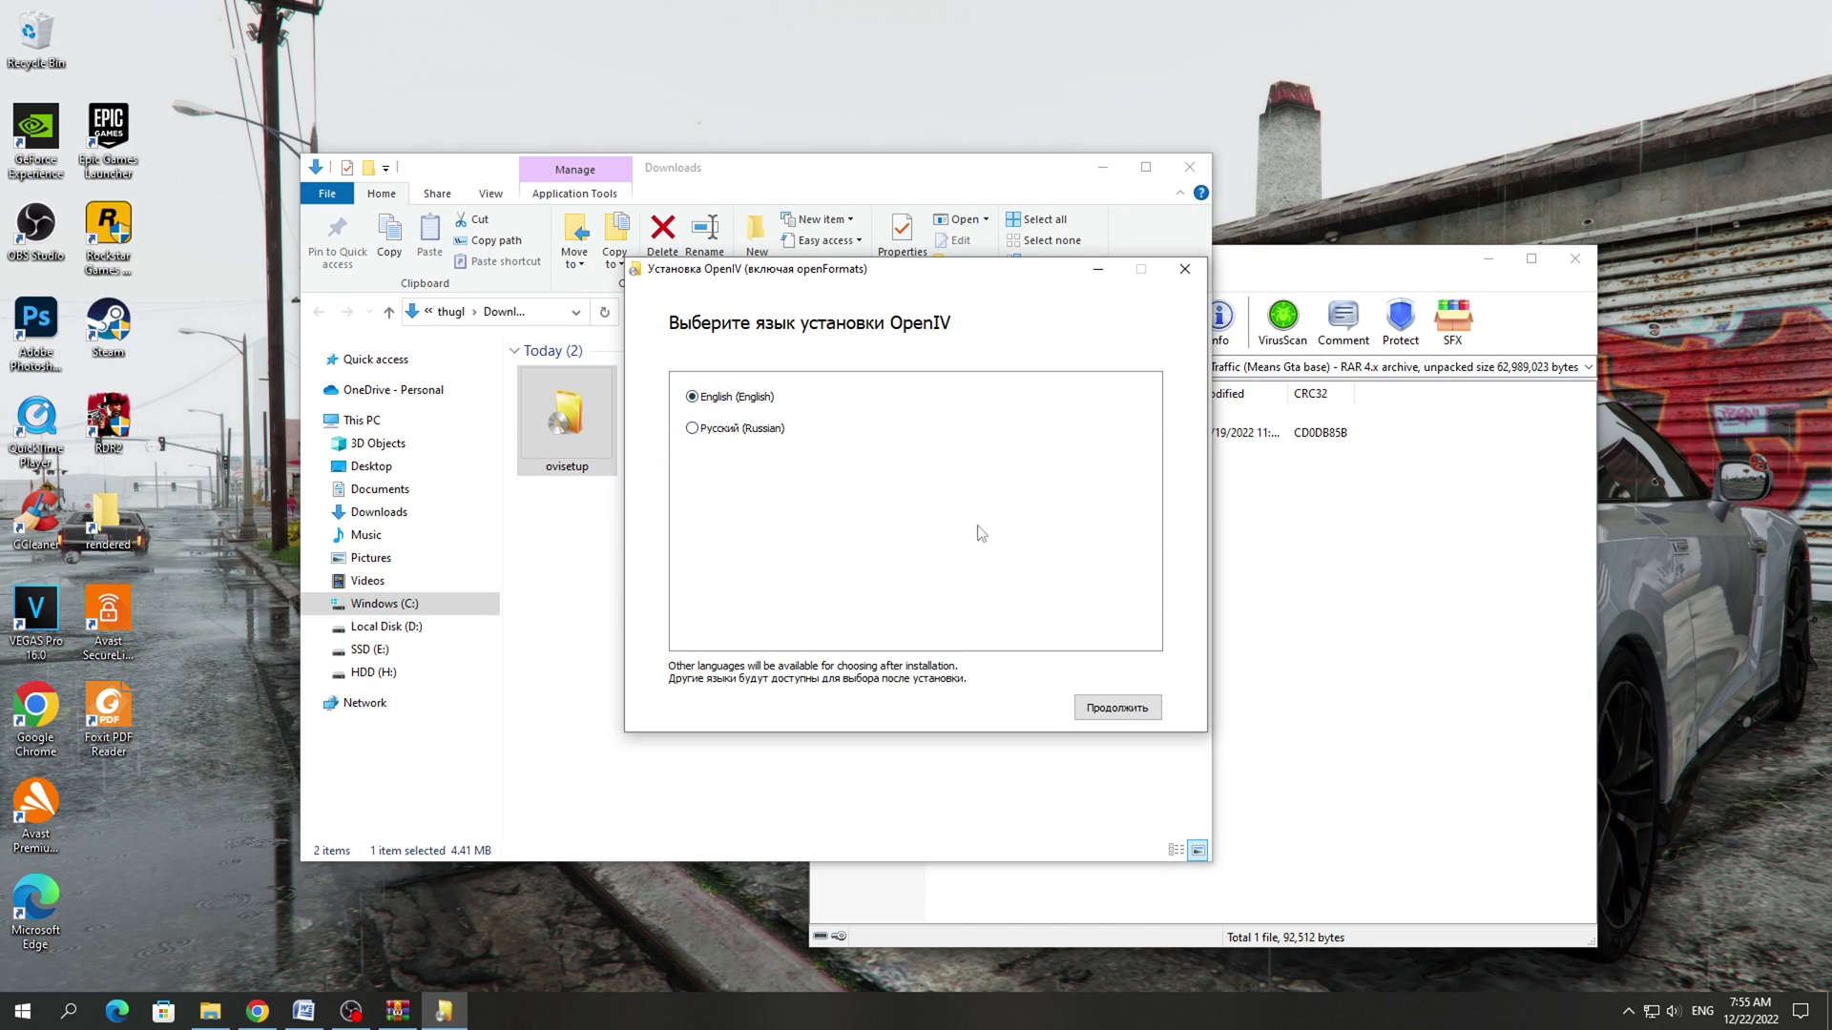
click(1118, 708)
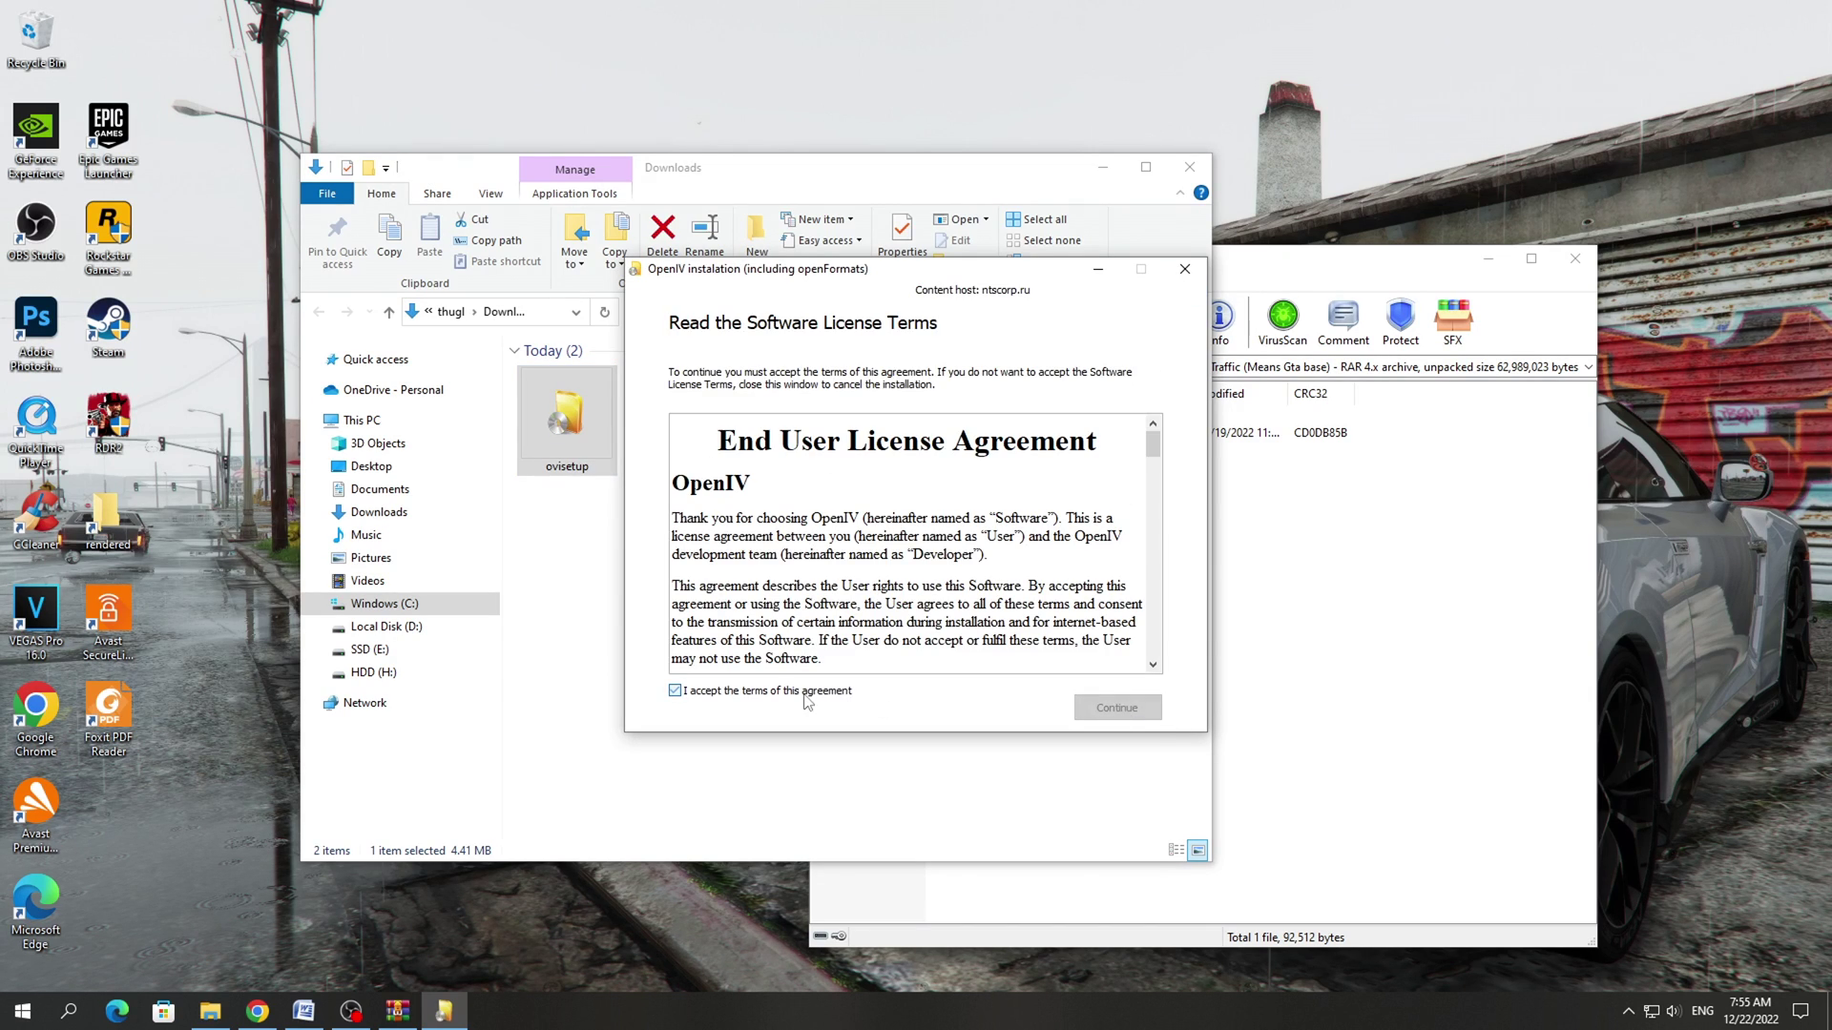
click(1106, 711)
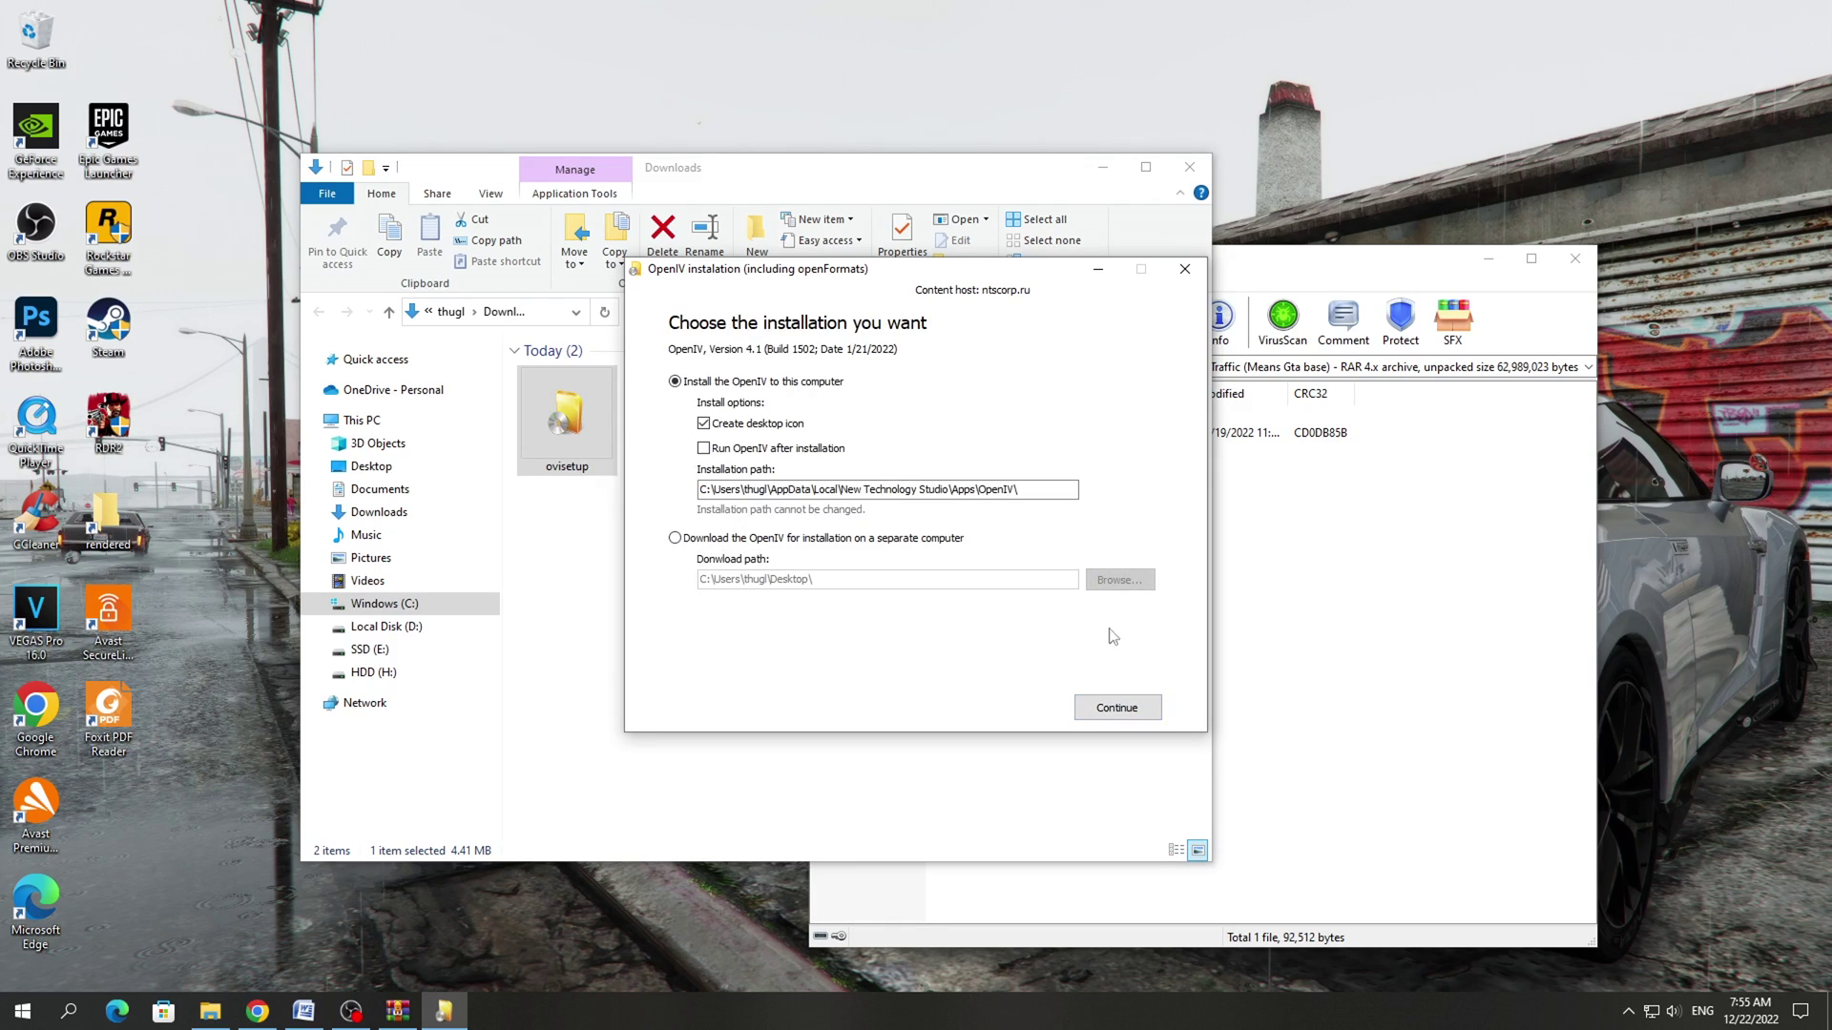
click(1115, 707)
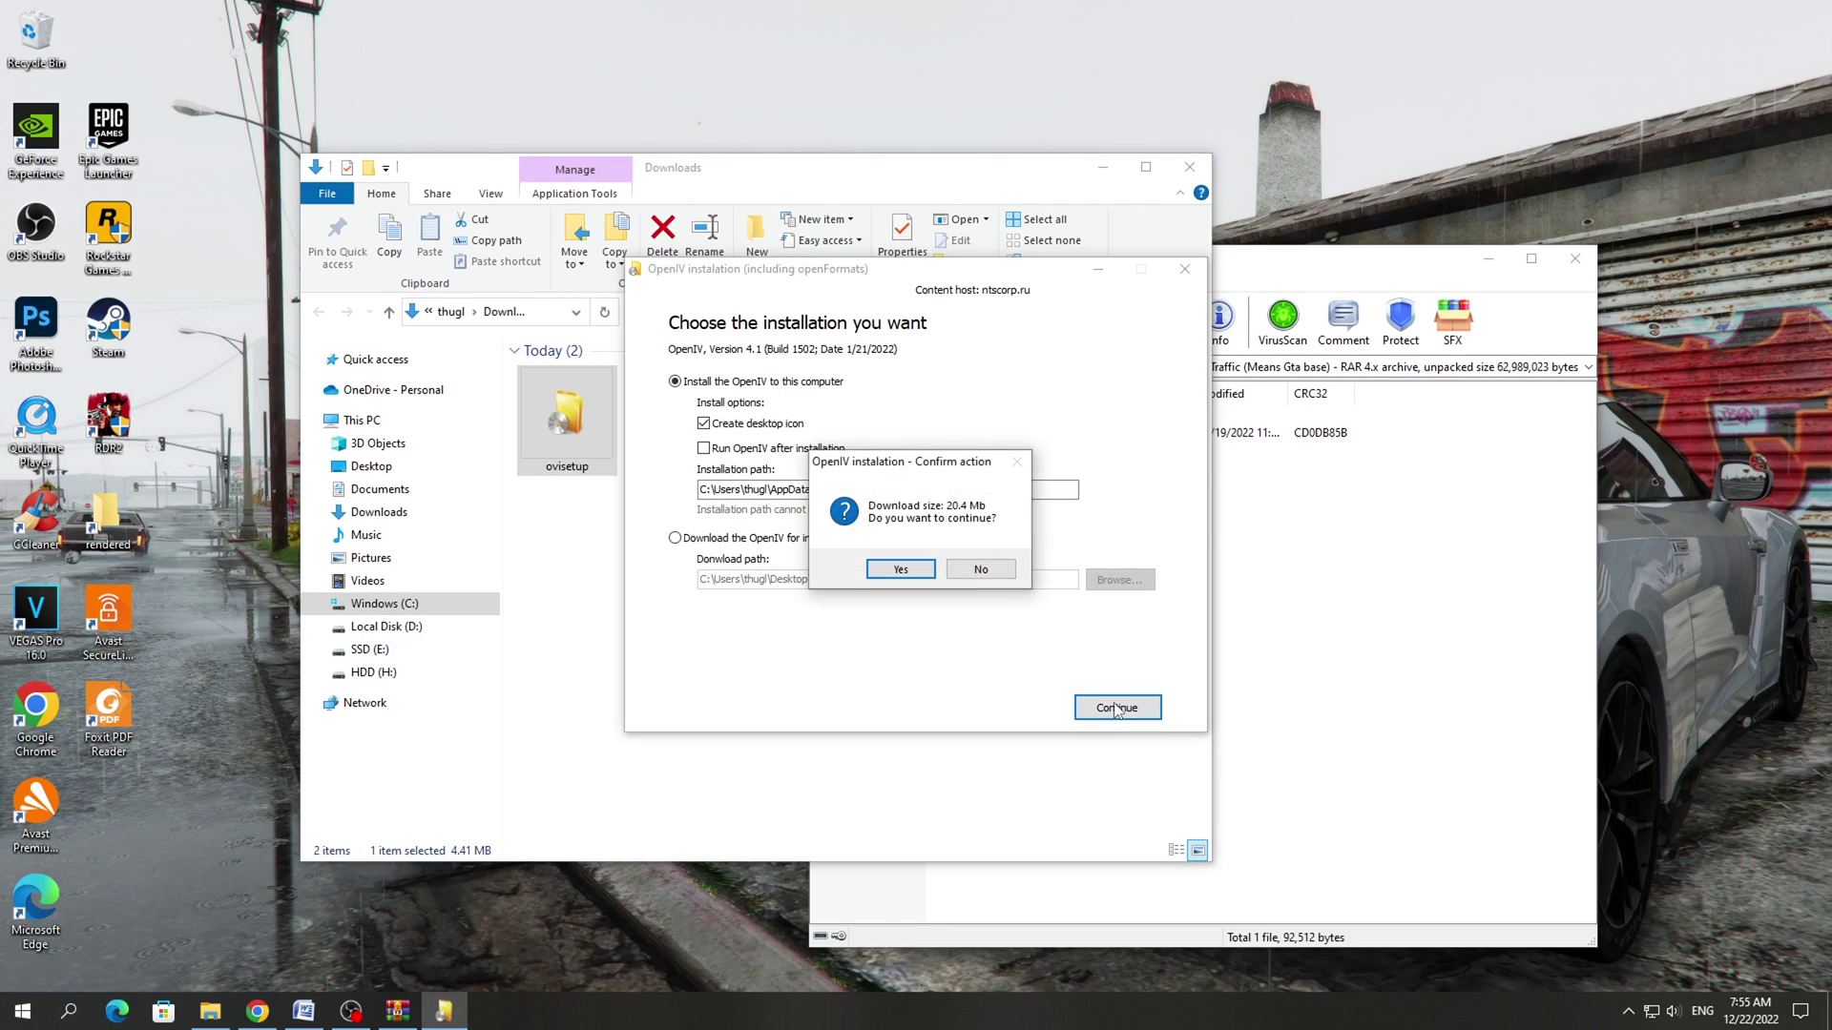
click(897, 570)
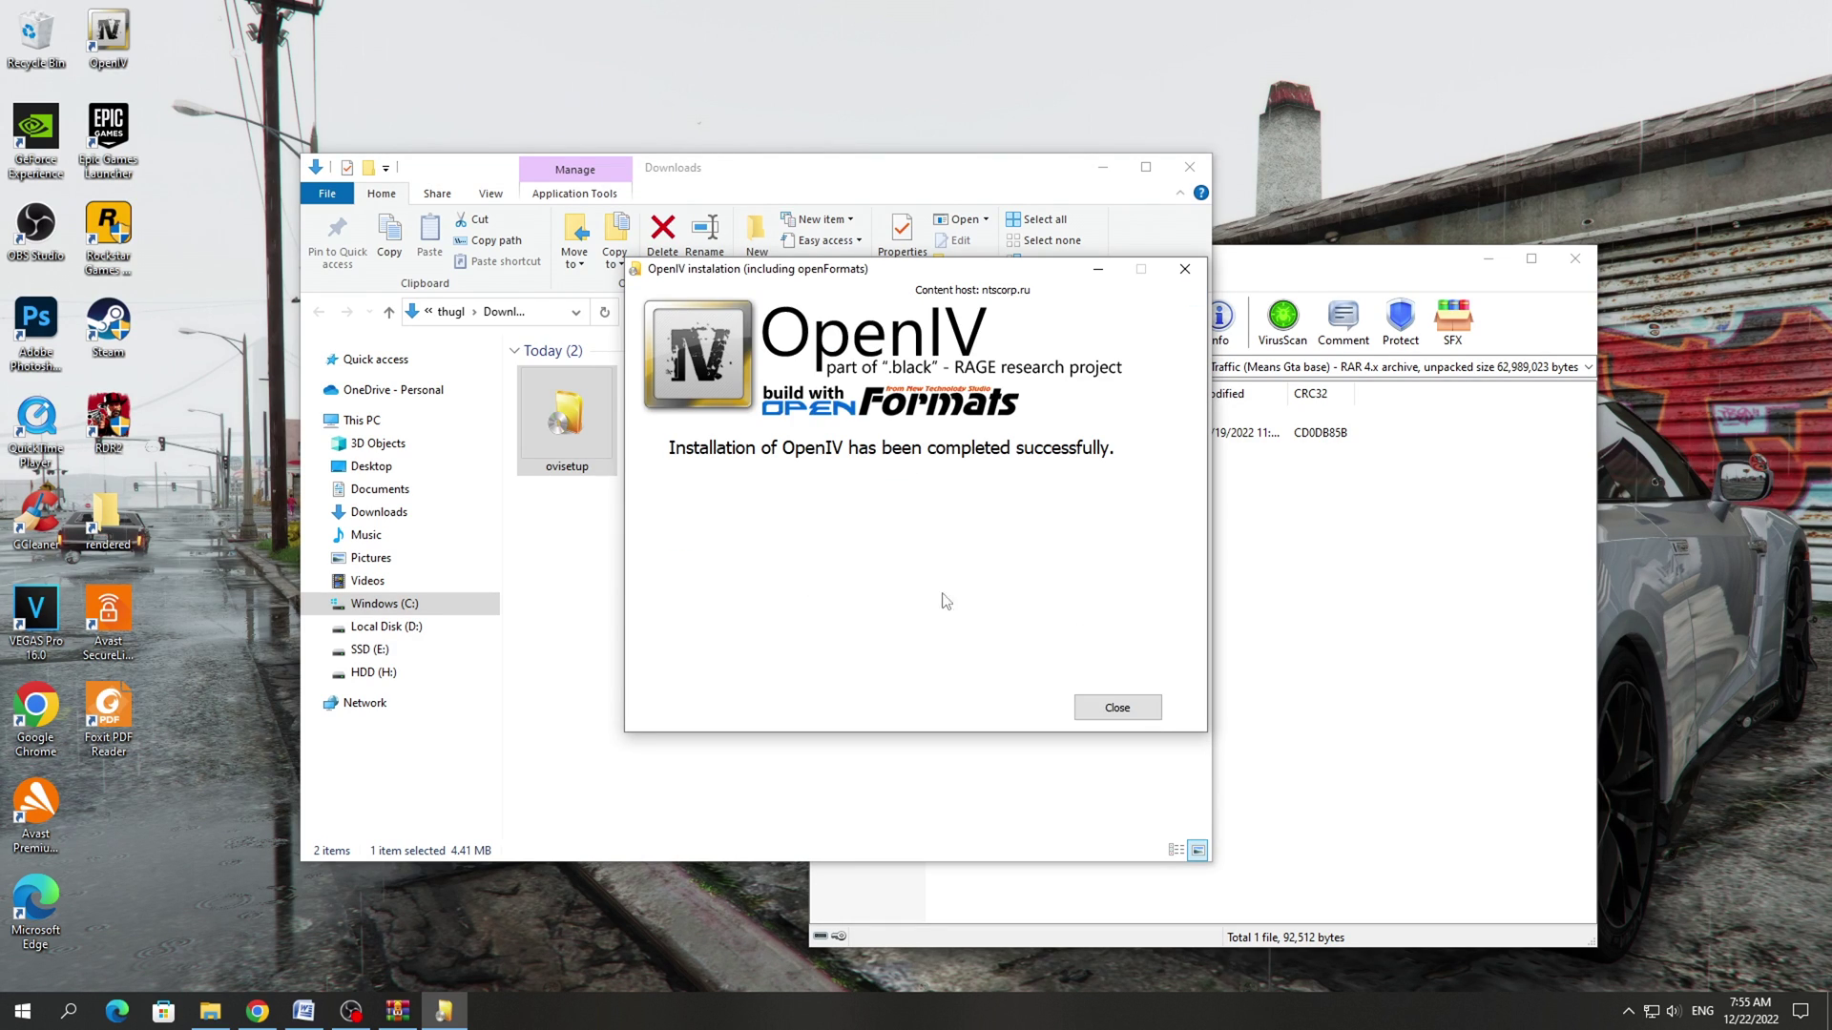
click(1109, 711)
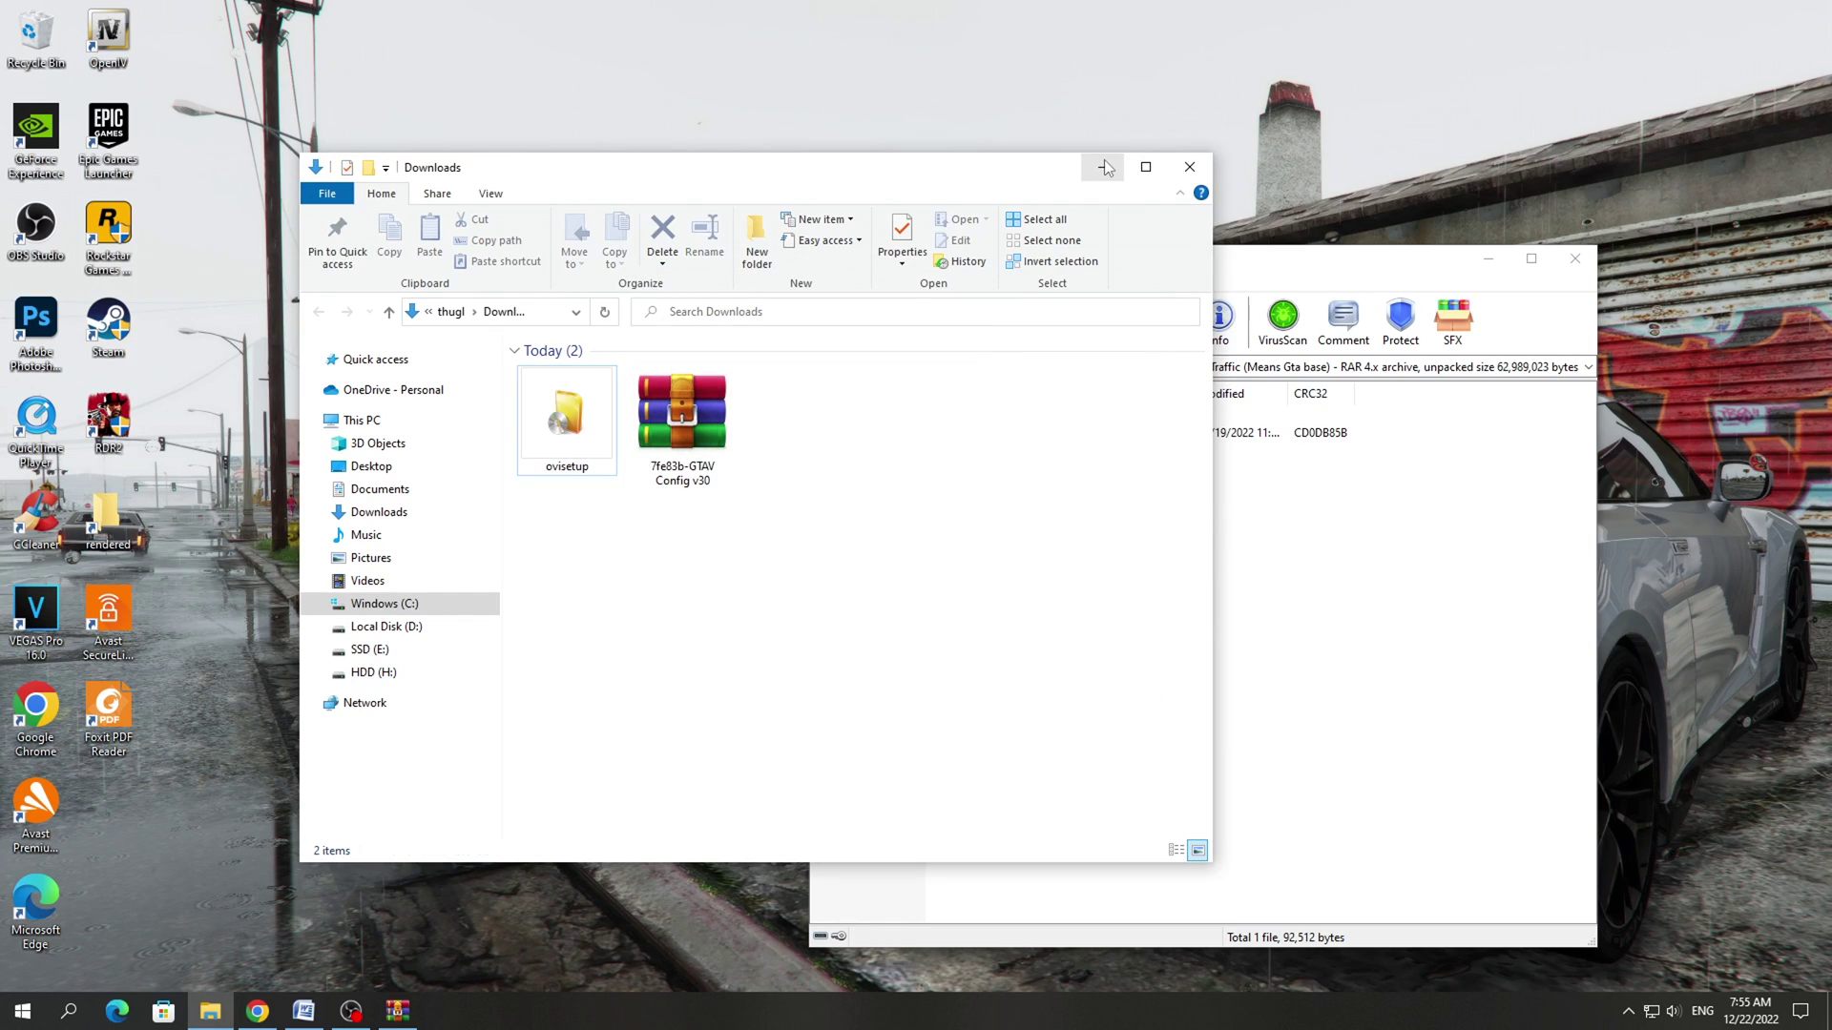
key(alt+F4)
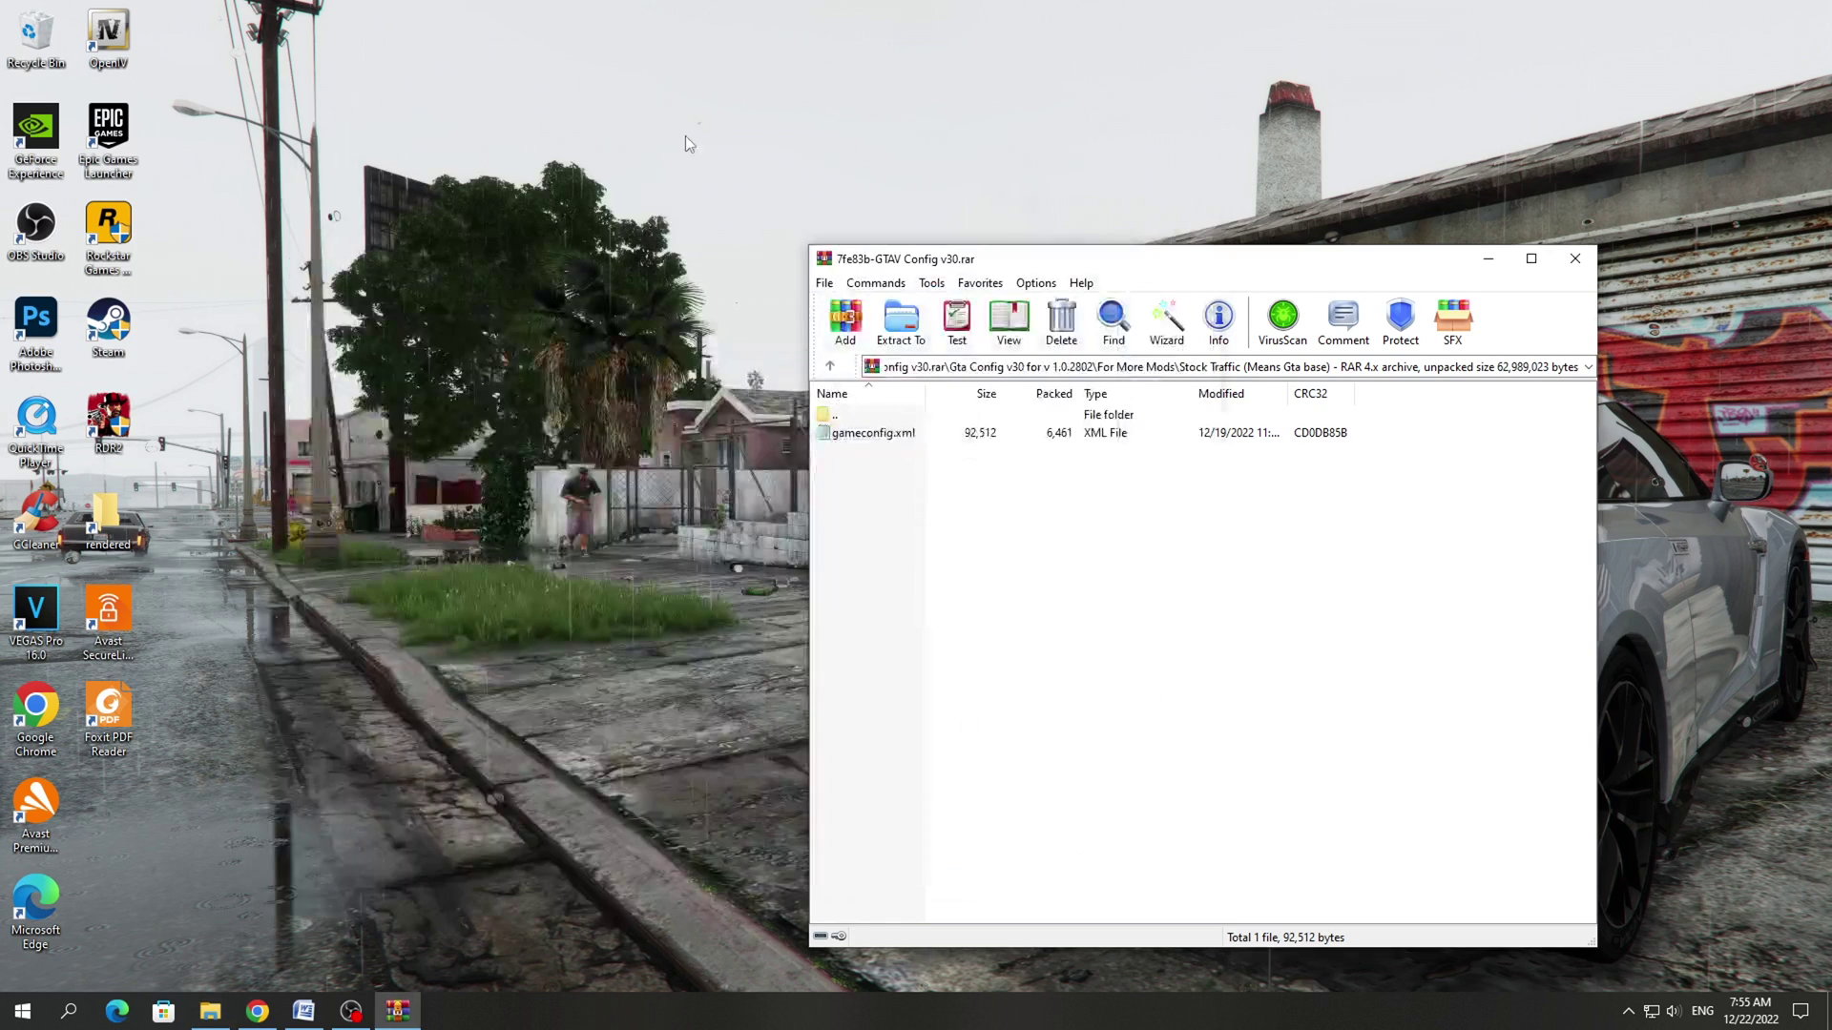
Step: Launch OpenIV and set GTA V for Windows to D:\GAMES\SteamLibrary\steamapps\common\Grand Theft Auto V
double_click(108, 37)
click(820, 539)
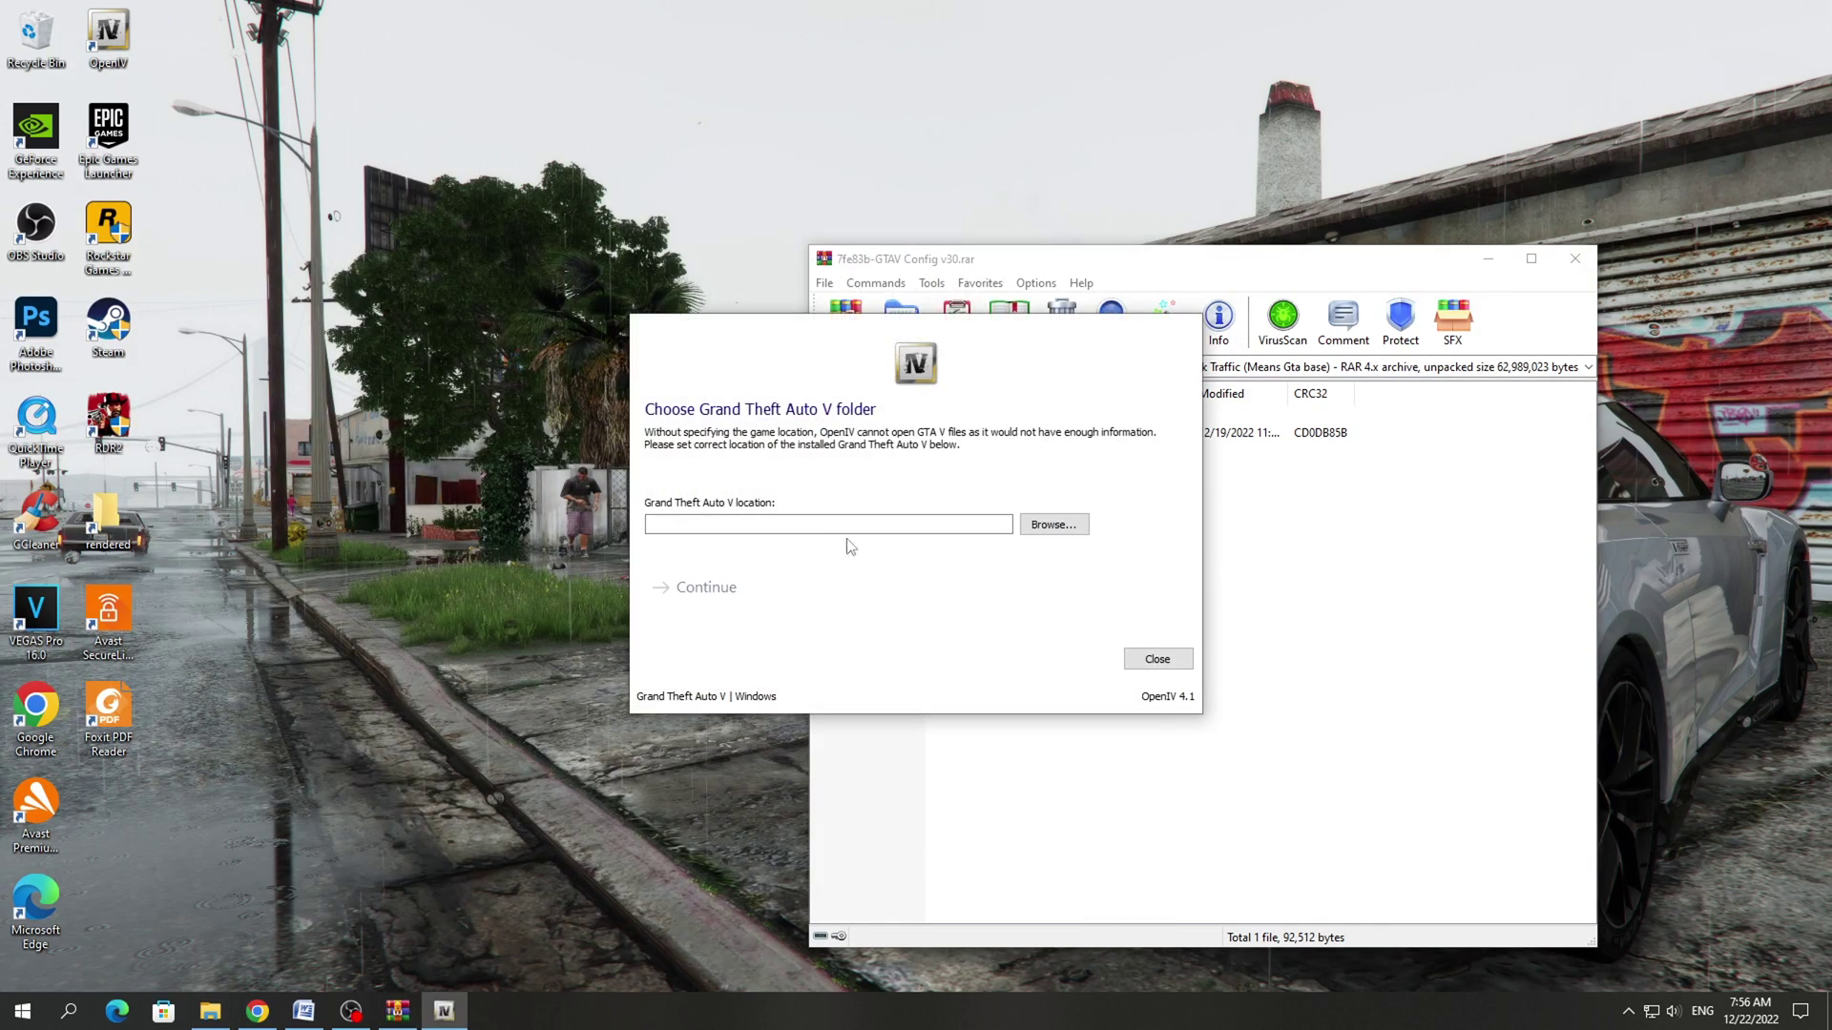
click(1073, 531)
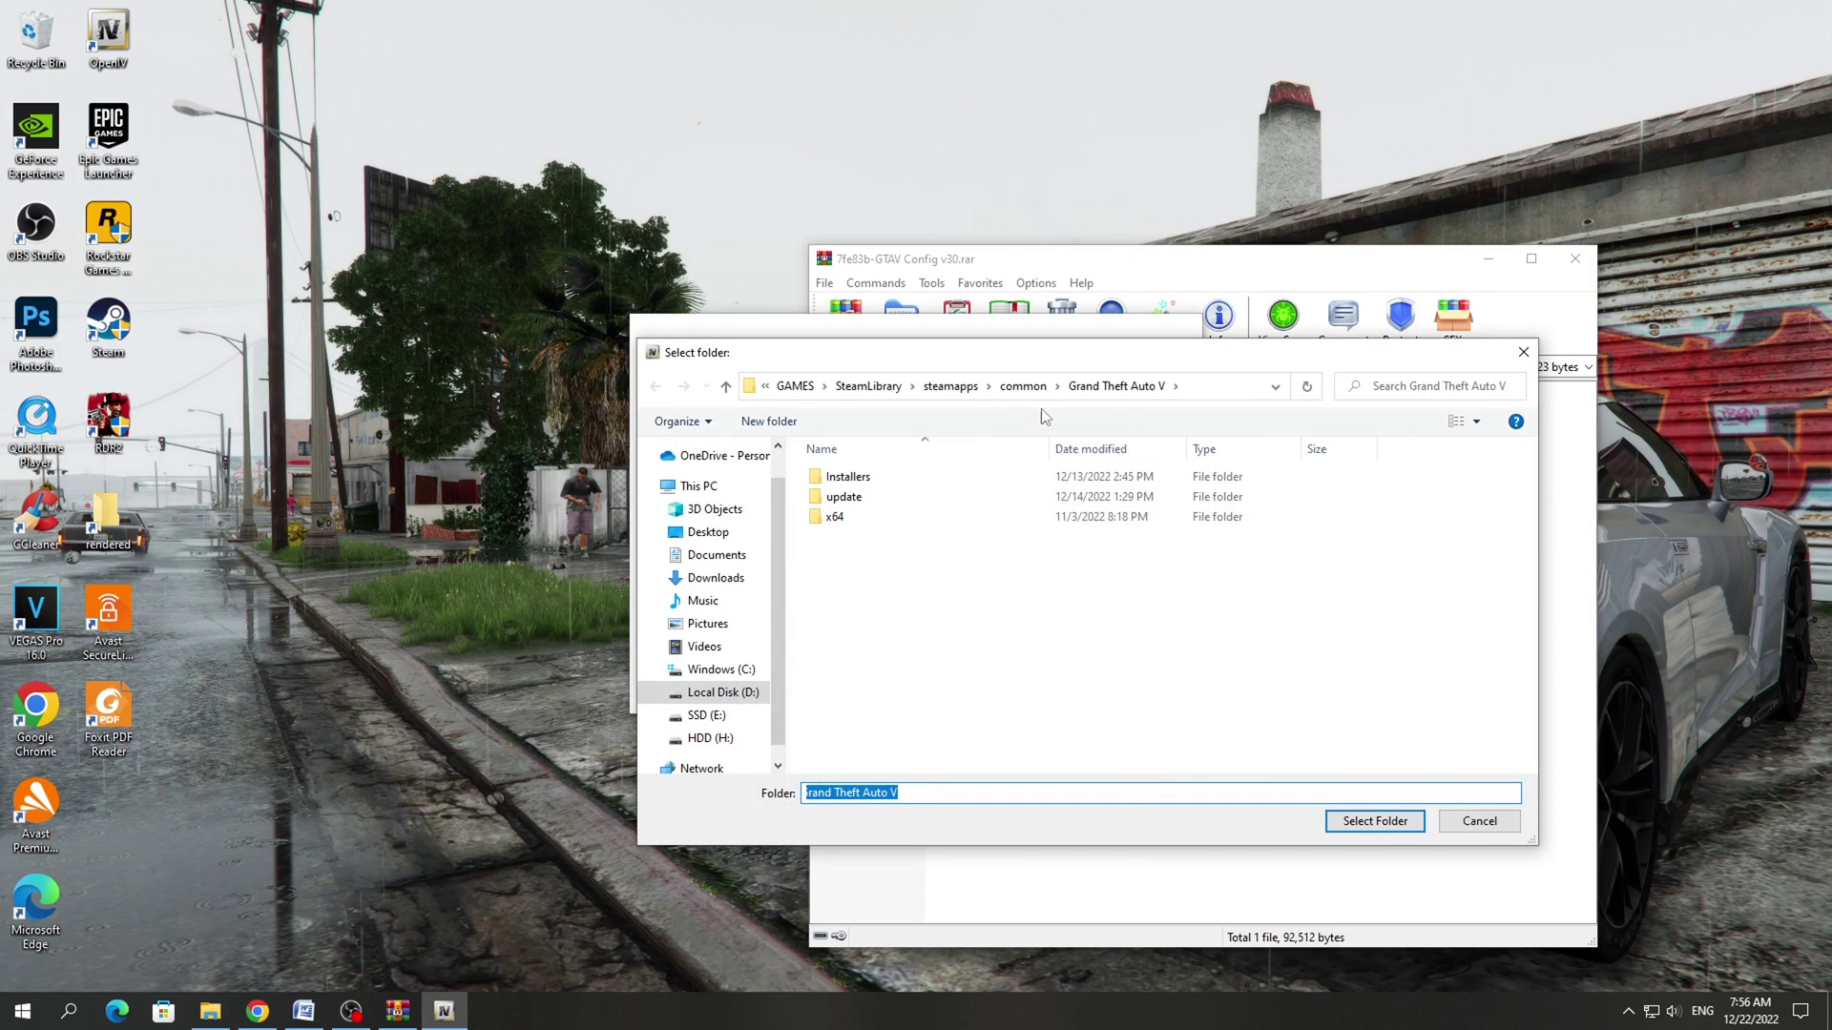
click(1024, 389)
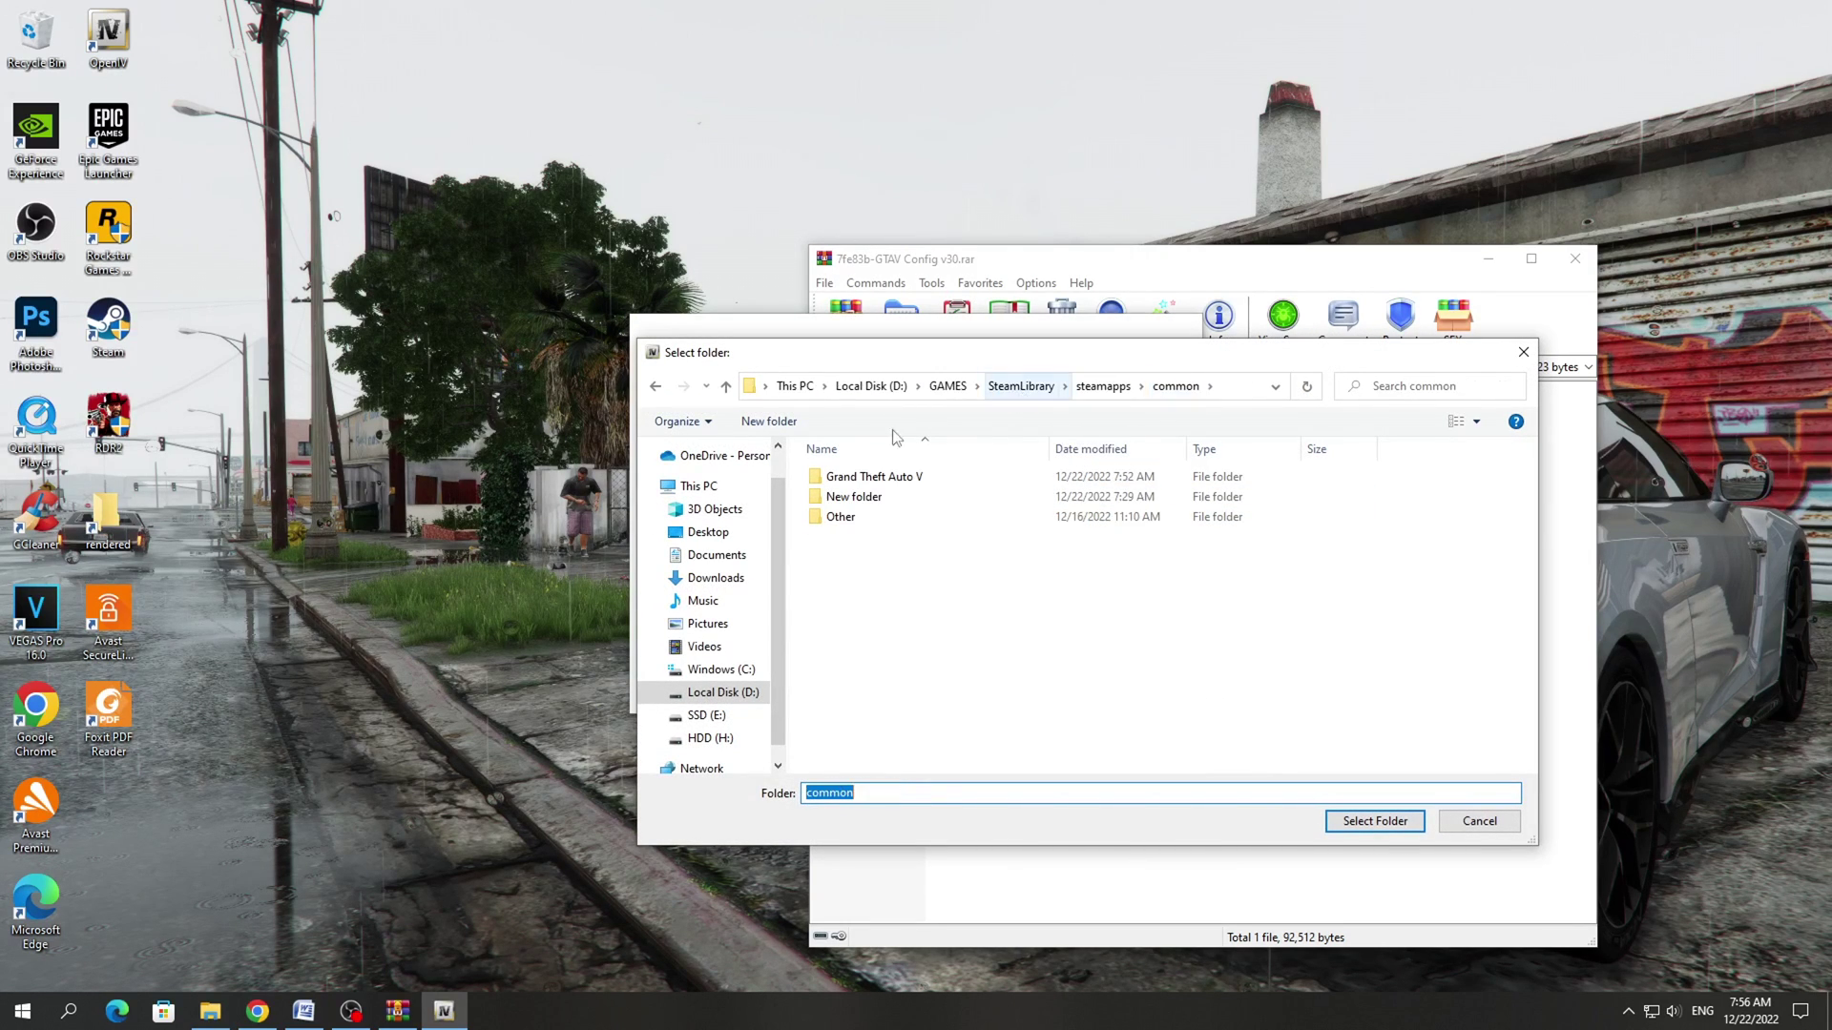
click(906, 480)
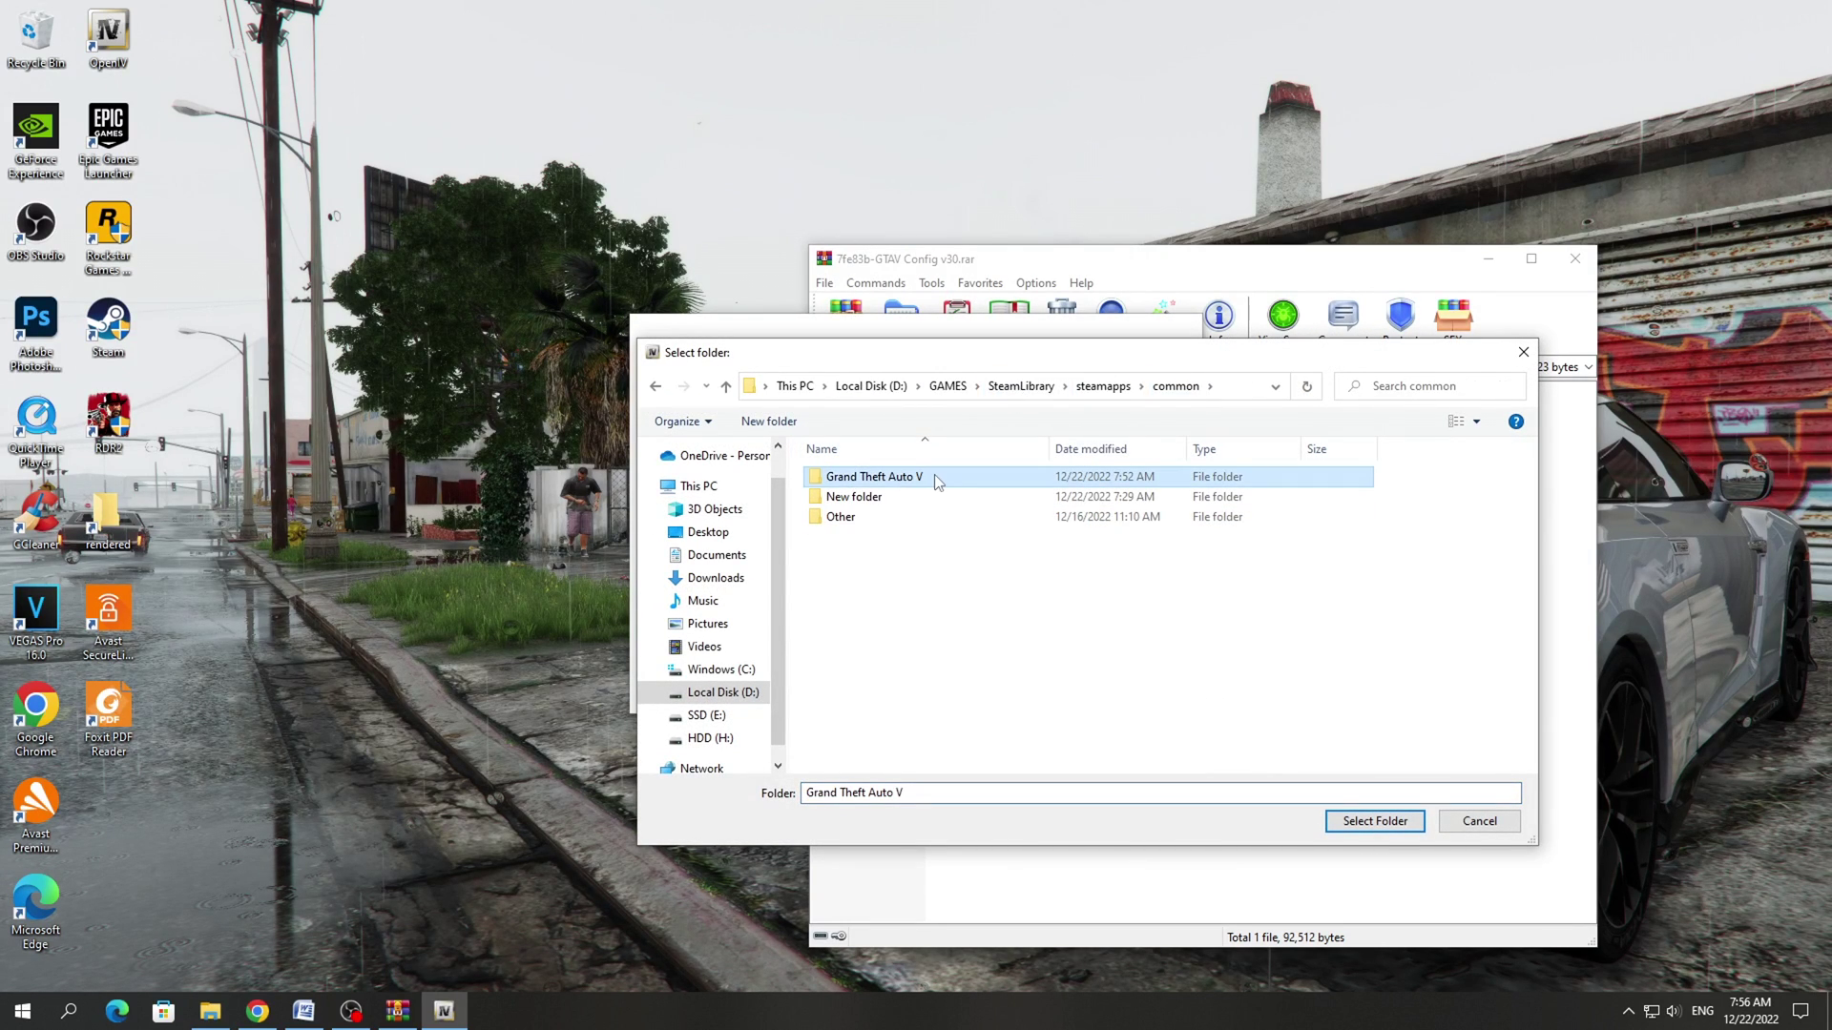
click(1381, 822)
click(706, 587)
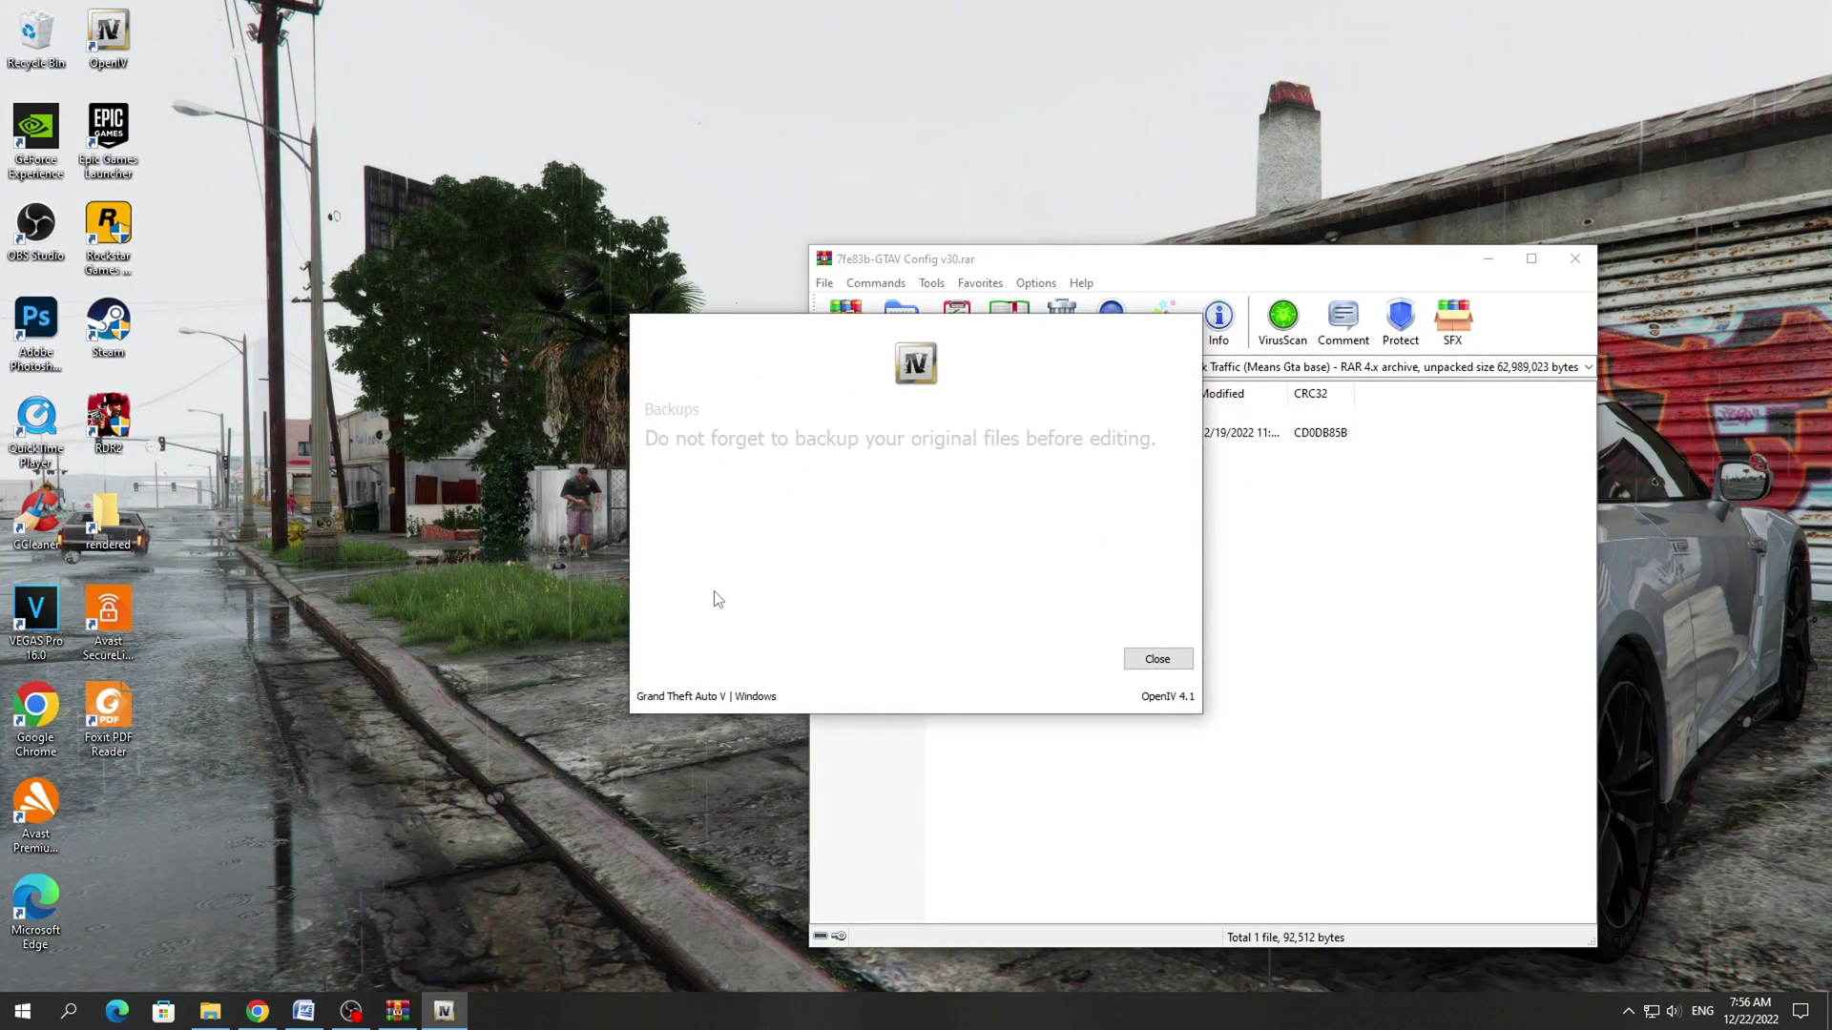
click(712, 594)
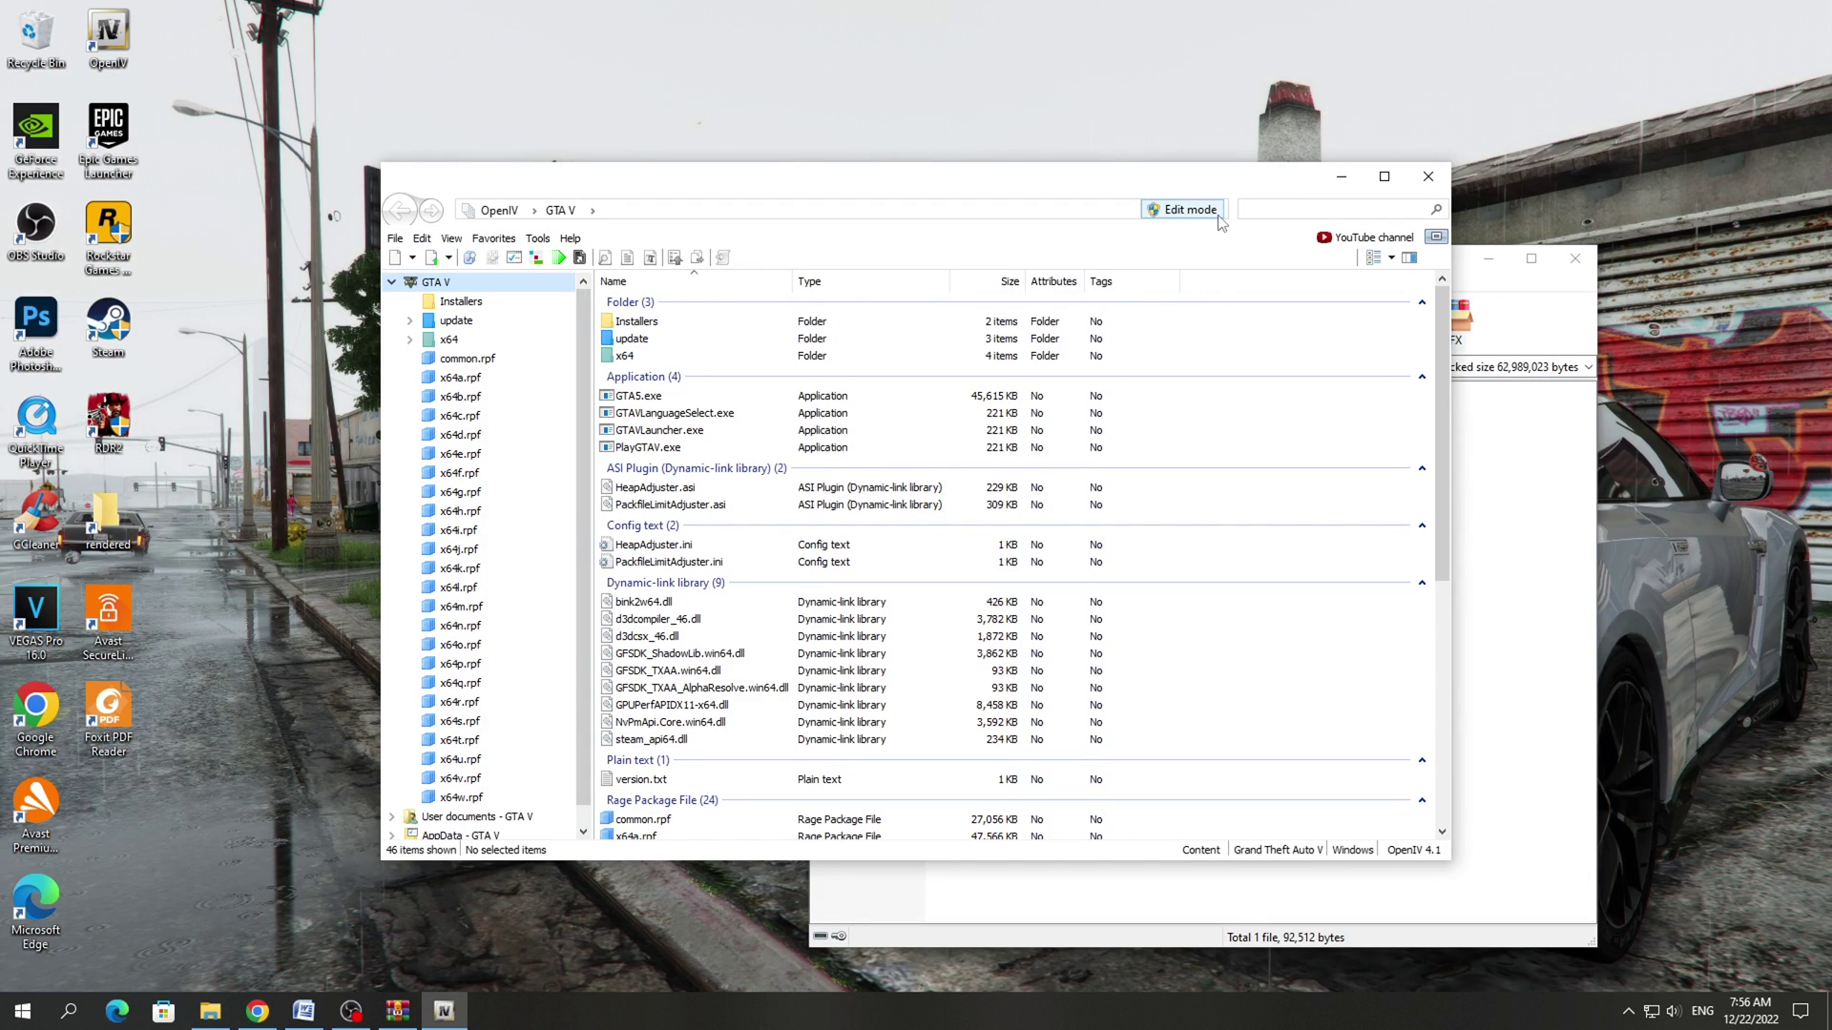
Step: Enable editing mode and open the ASI Manager from Tools
click(1217, 214)
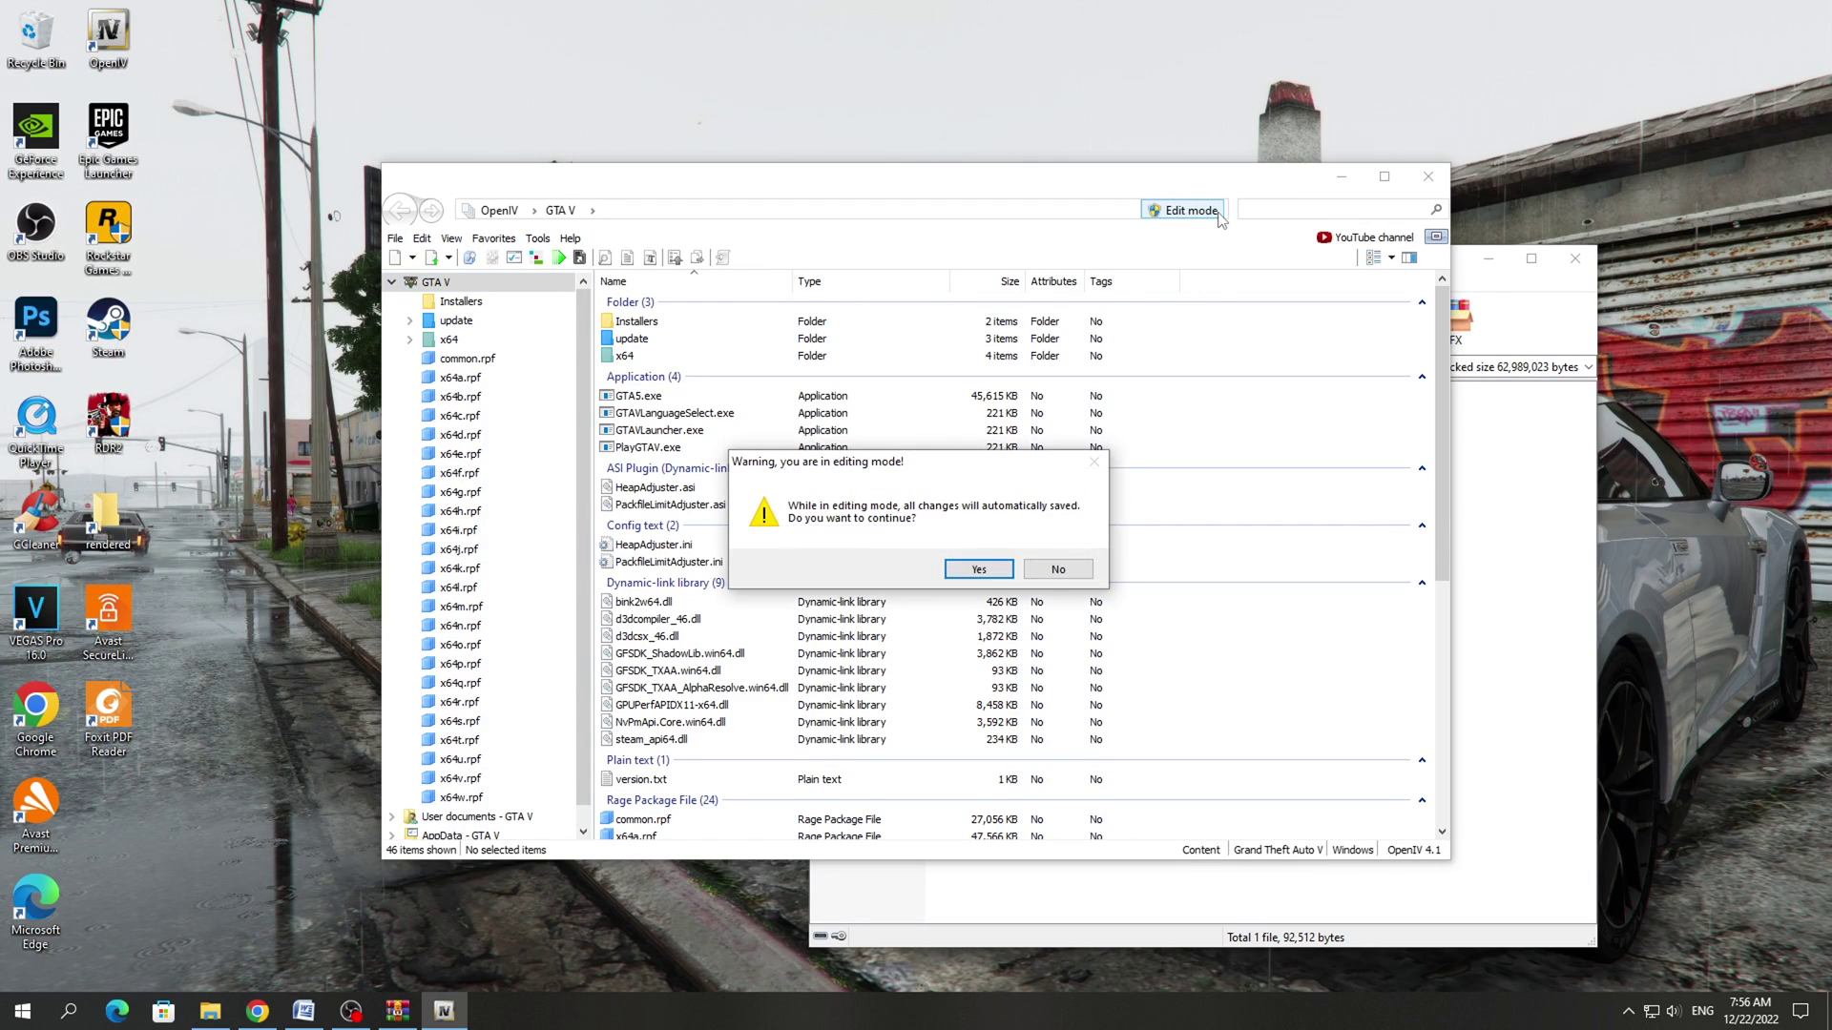
click(980, 571)
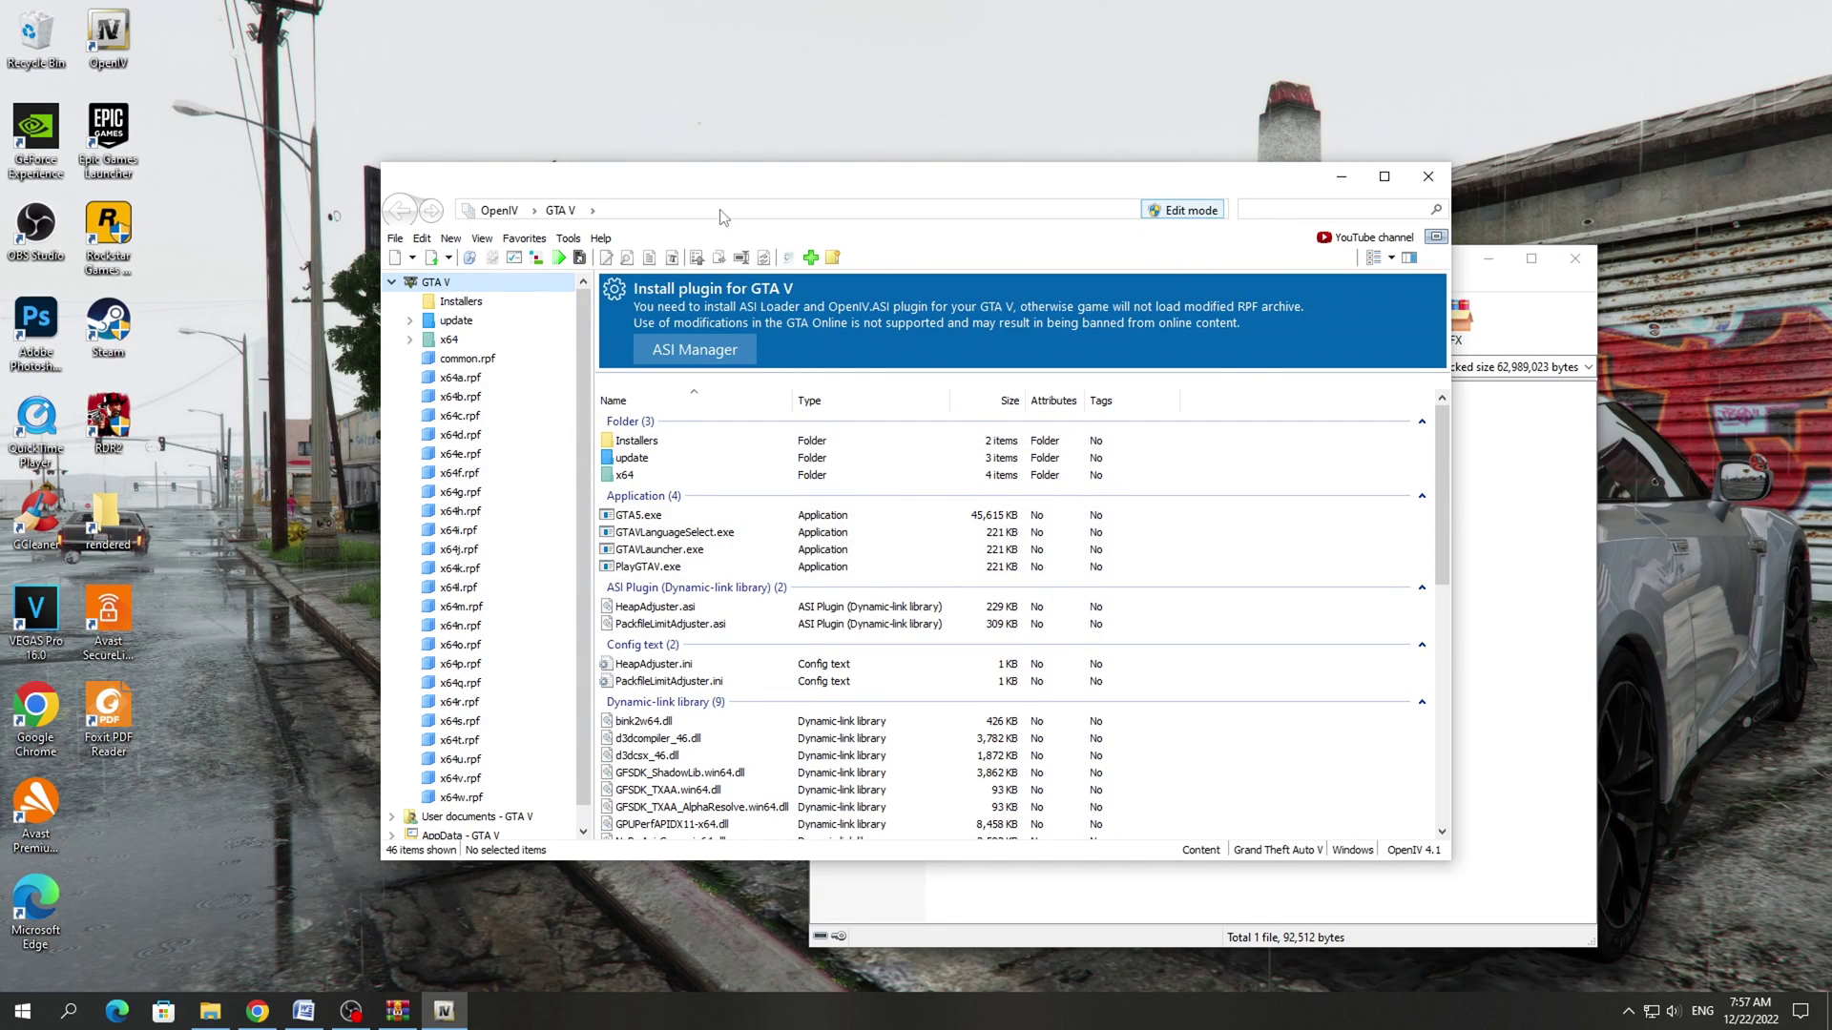
click(571, 246)
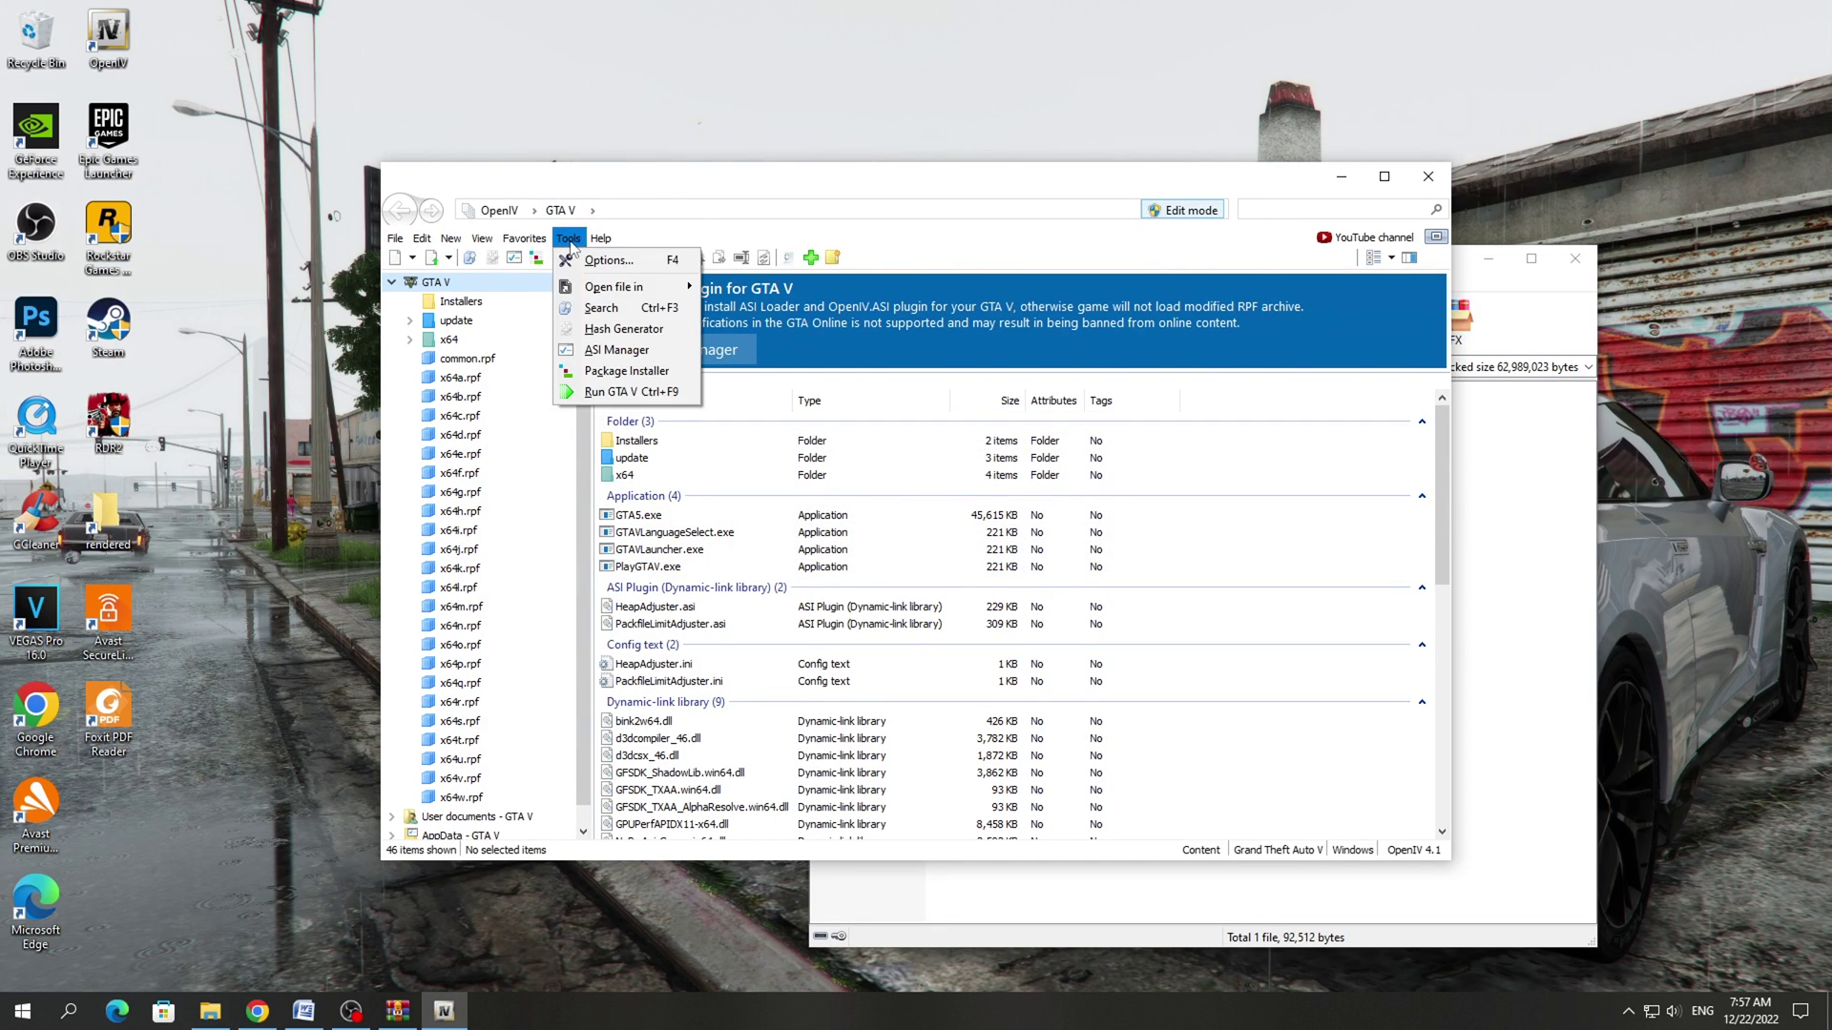
click(606, 351)
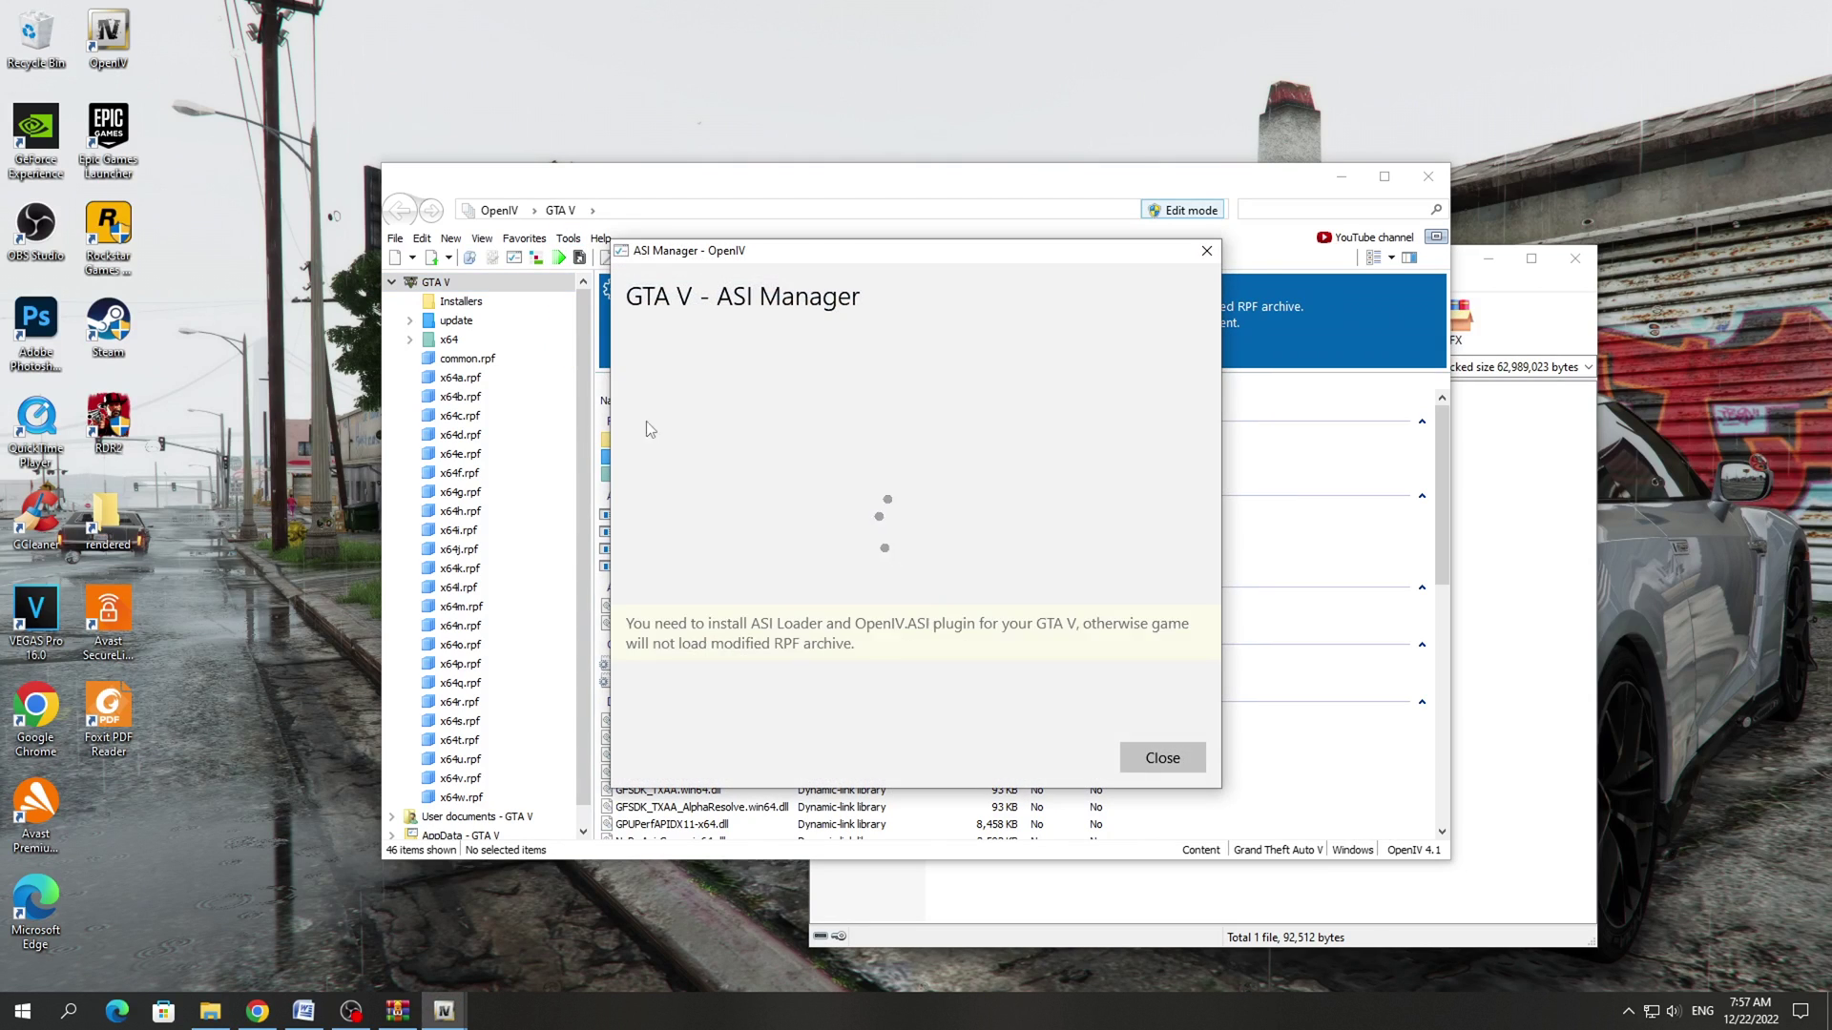
Step: Install ASI Loader, OpenIV.ASI (creating the mods folder) and openCamera
click(1139, 468)
click(1146, 559)
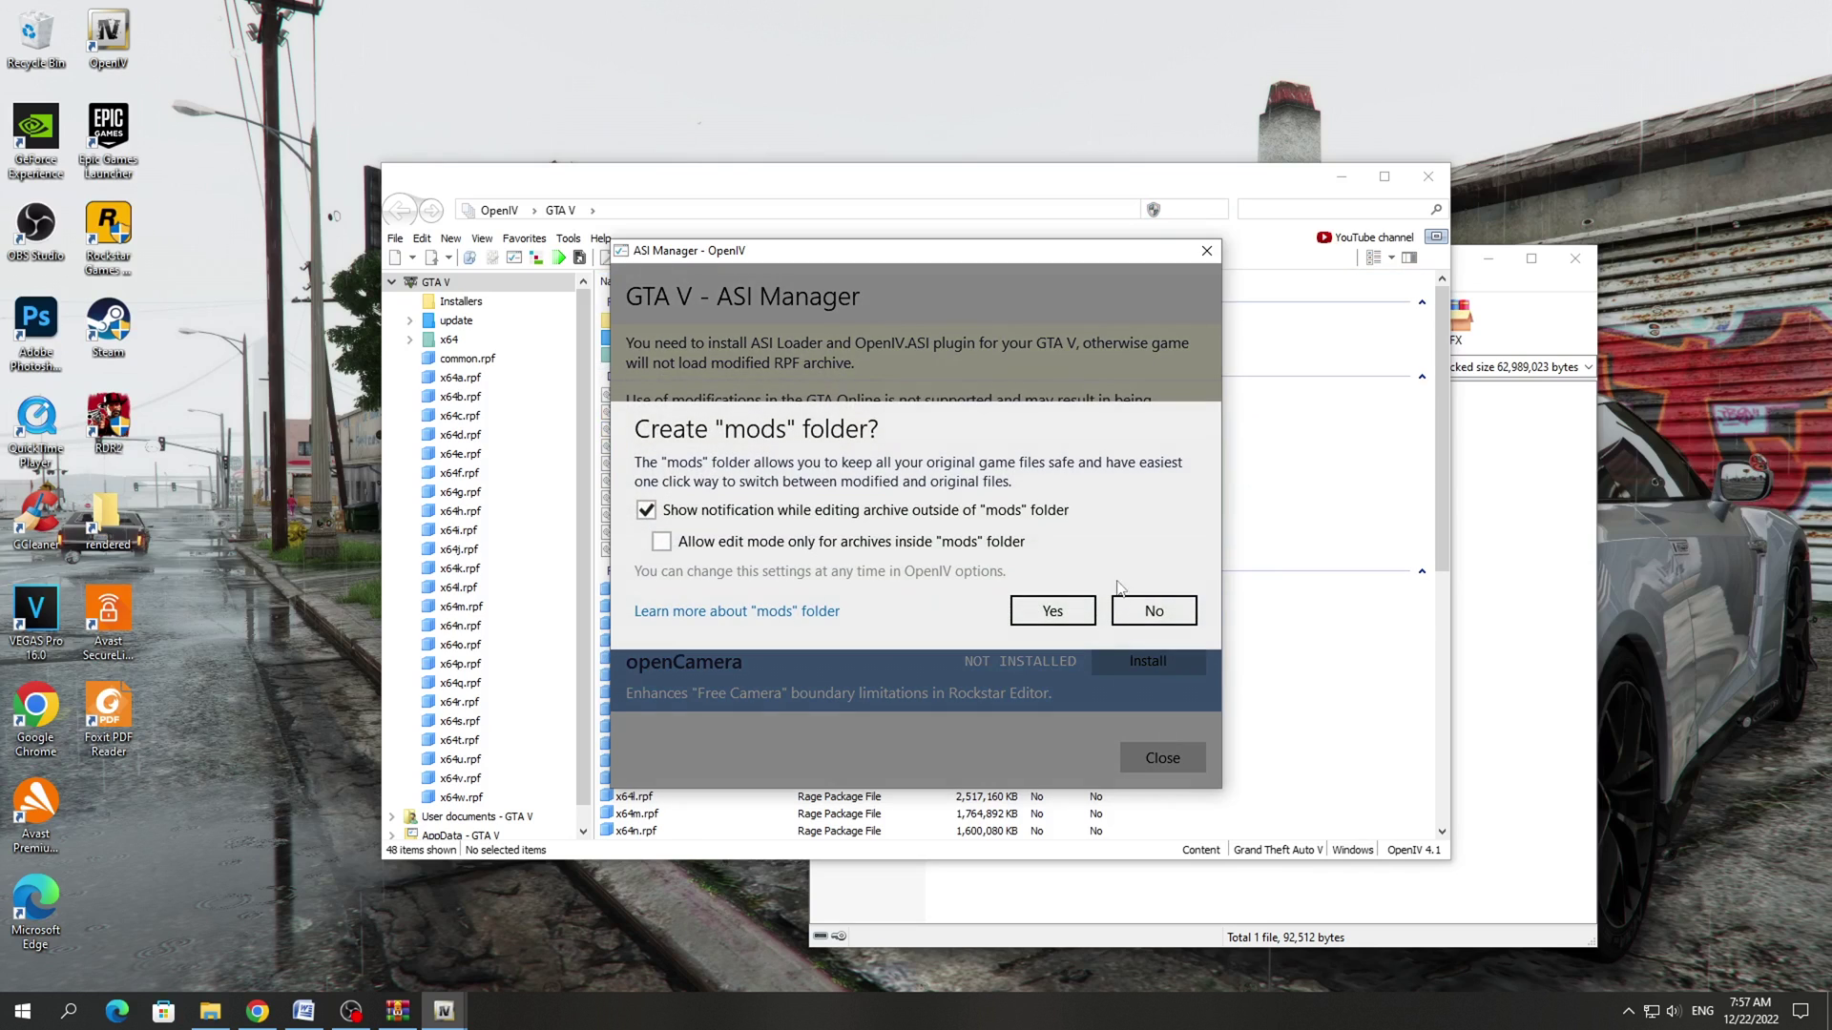
click(1061, 609)
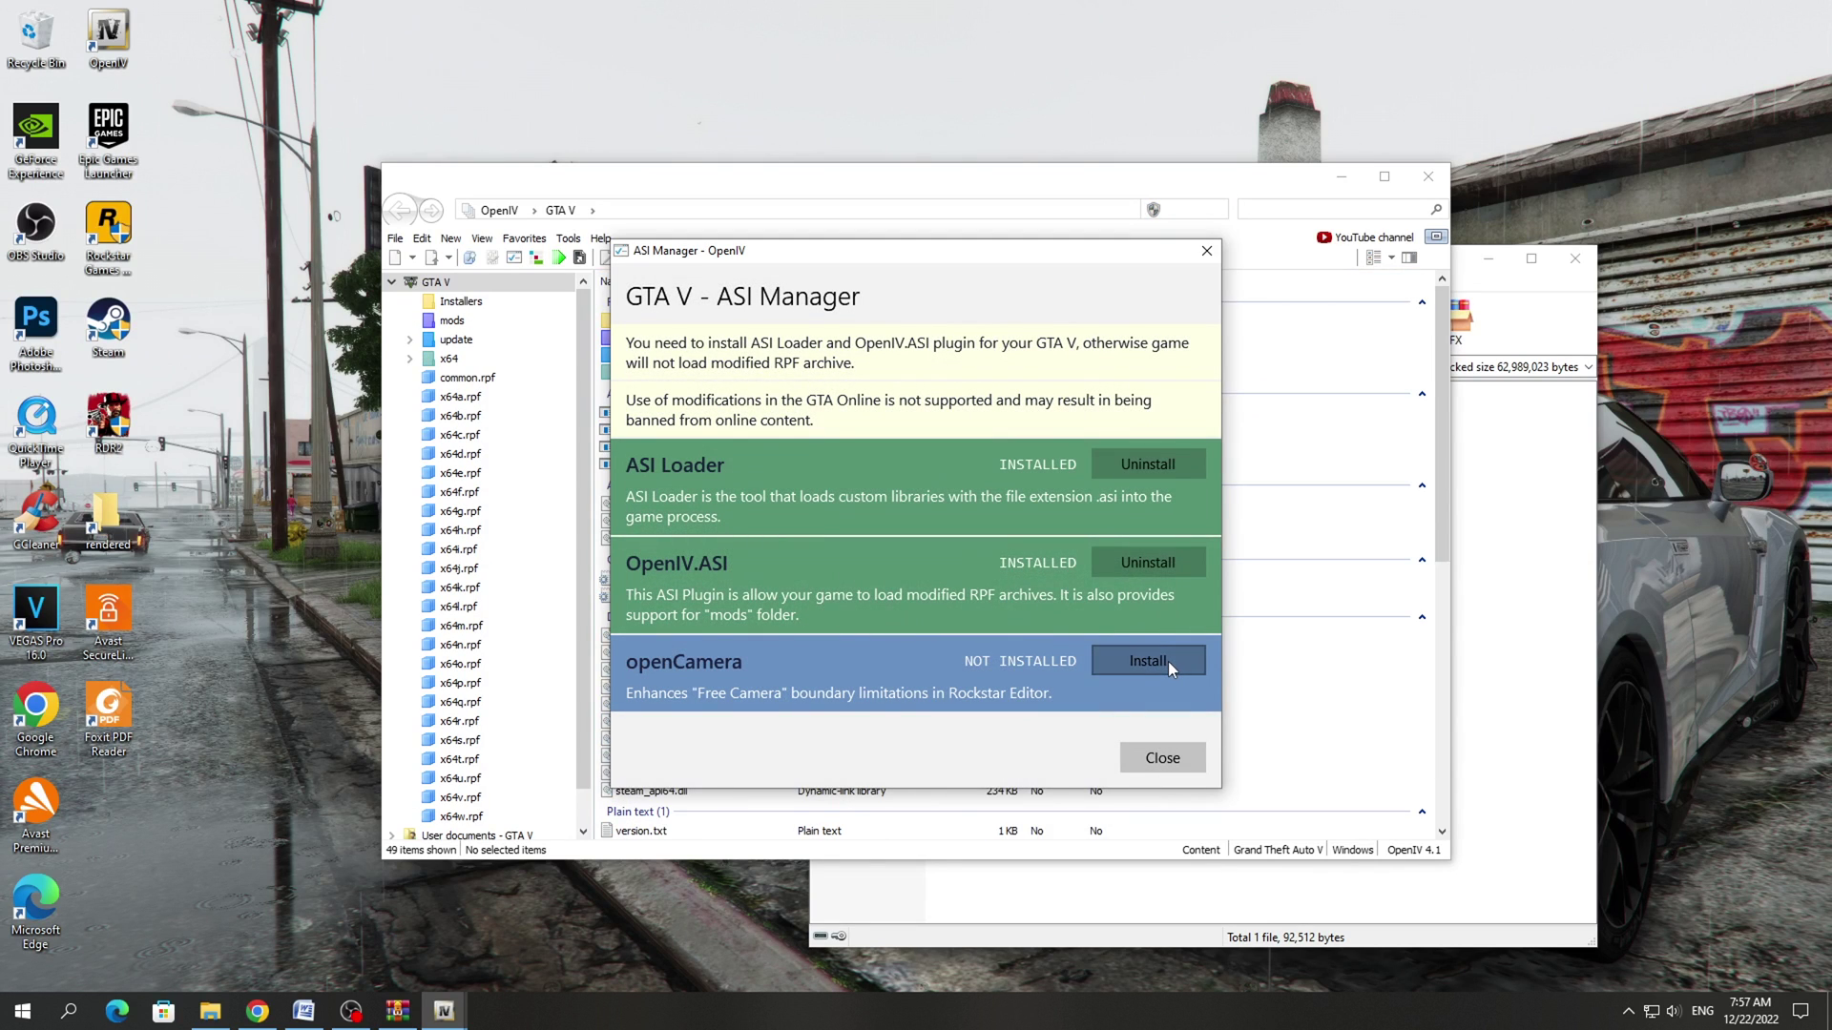
click(1168, 661)
Step: Close ASI Manager, open mods\update\update.rpf\common\data, and place OpenIV beside WinRAR
click(1162, 759)
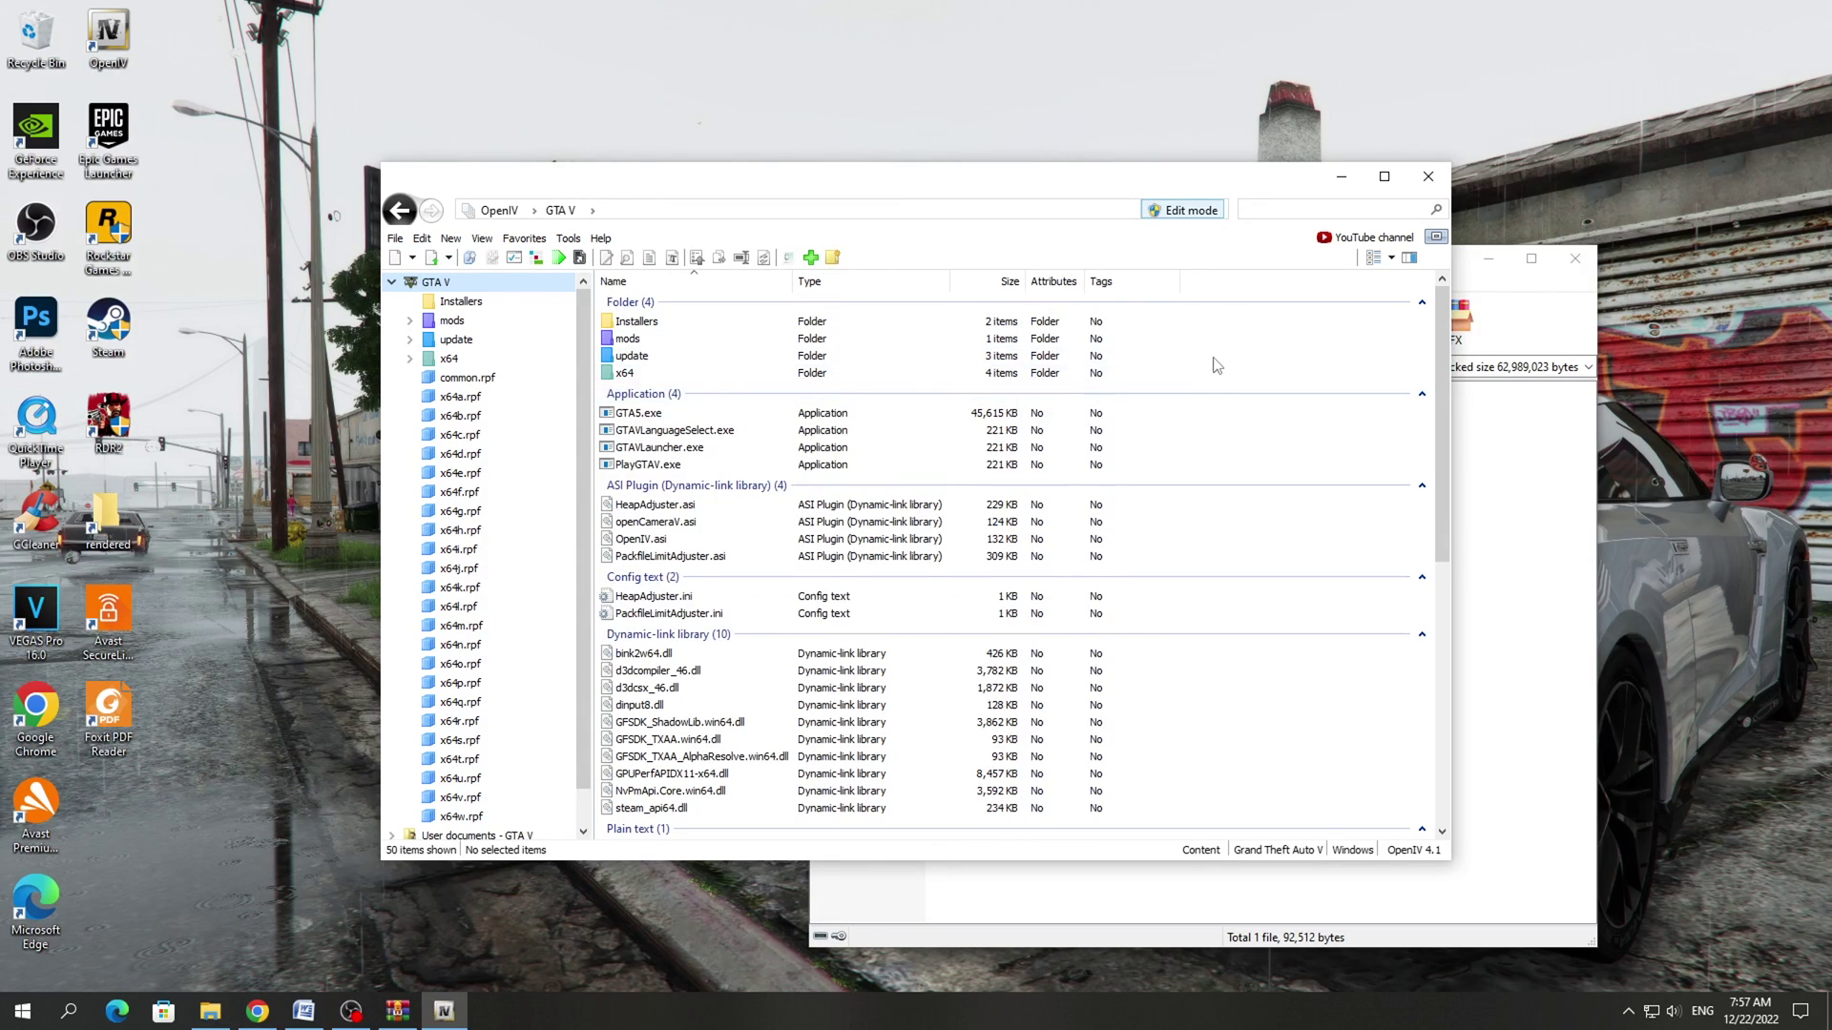
double_click(668, 340)
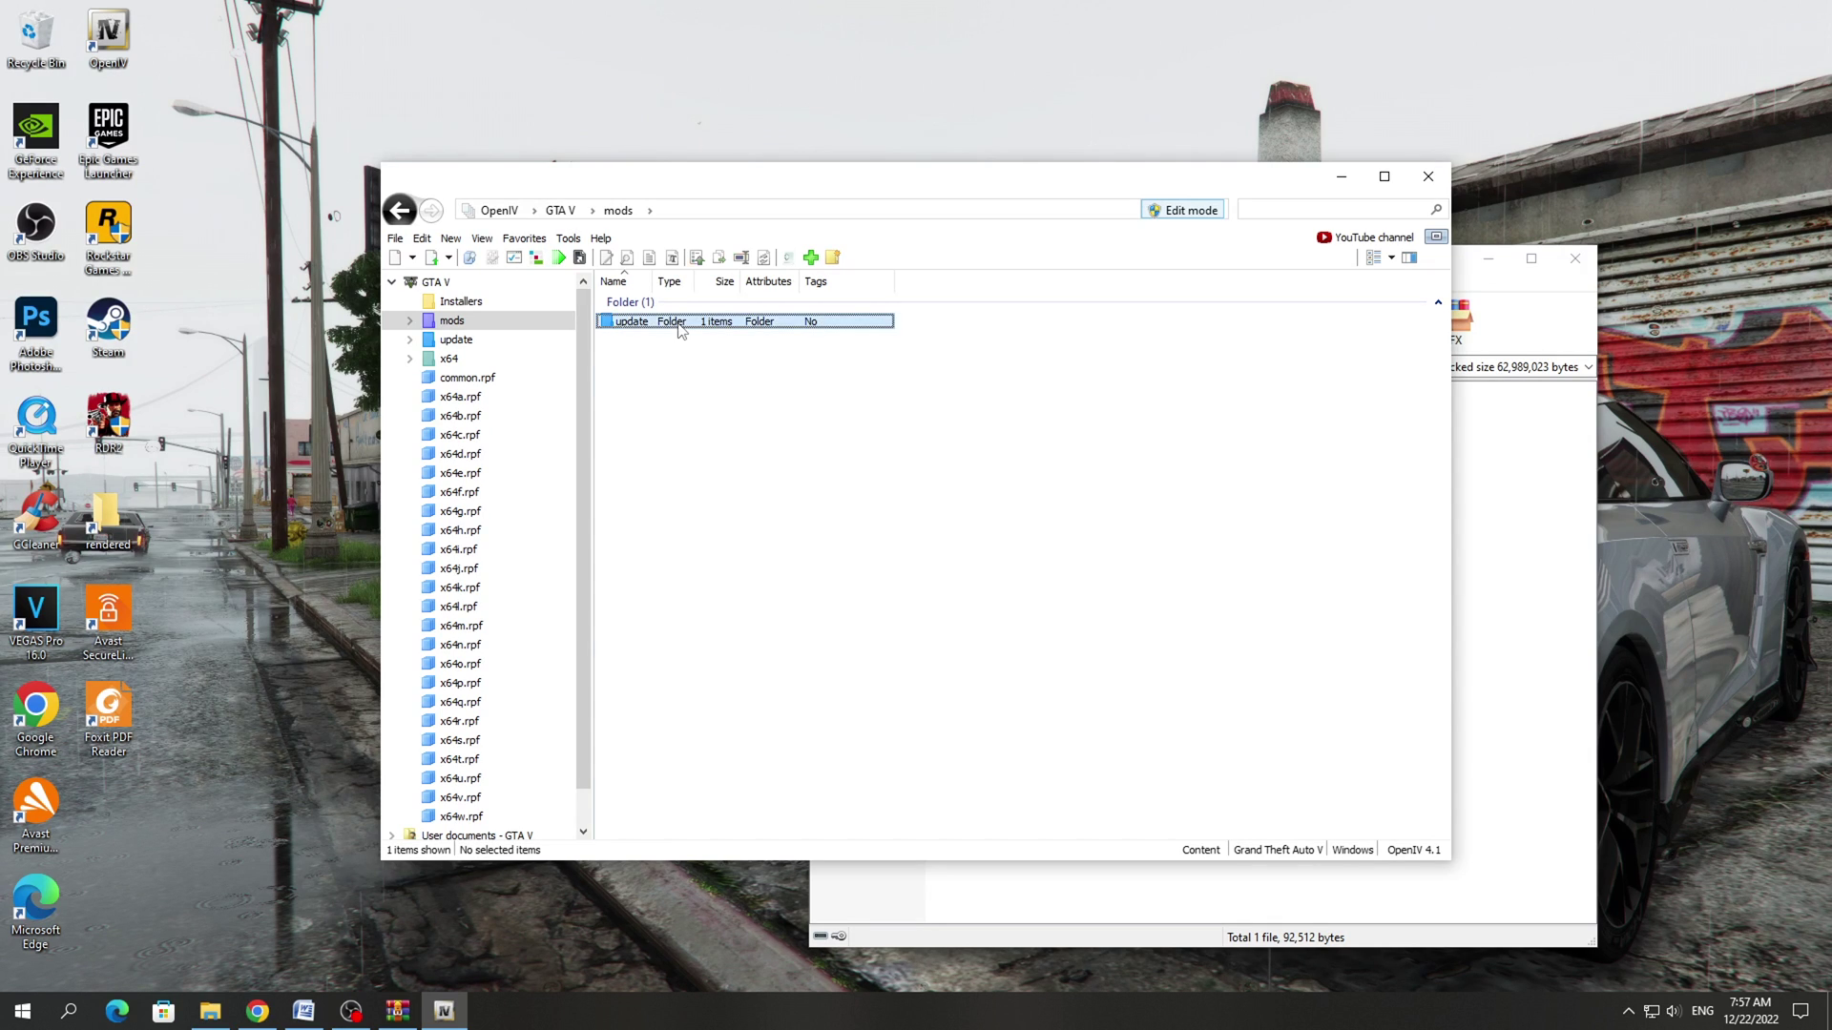
double_click(678, 324)
double_click(681, 323)
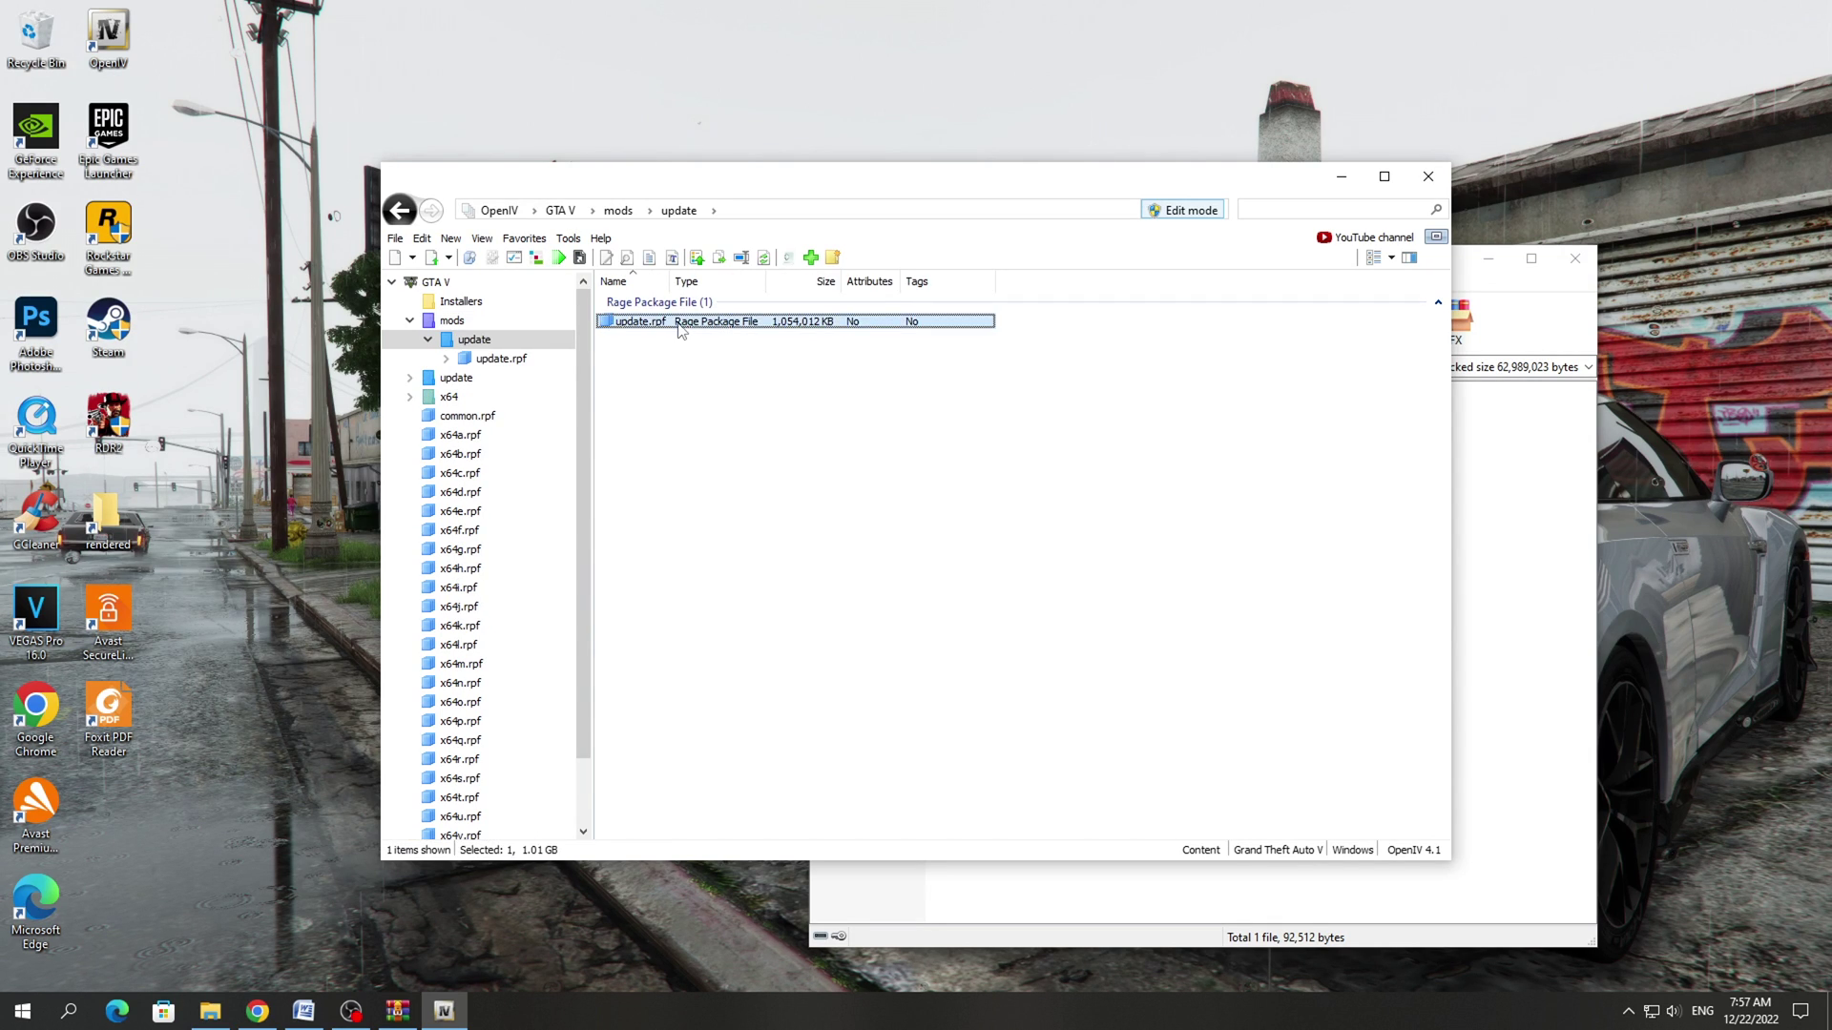
double_click(700, 323)
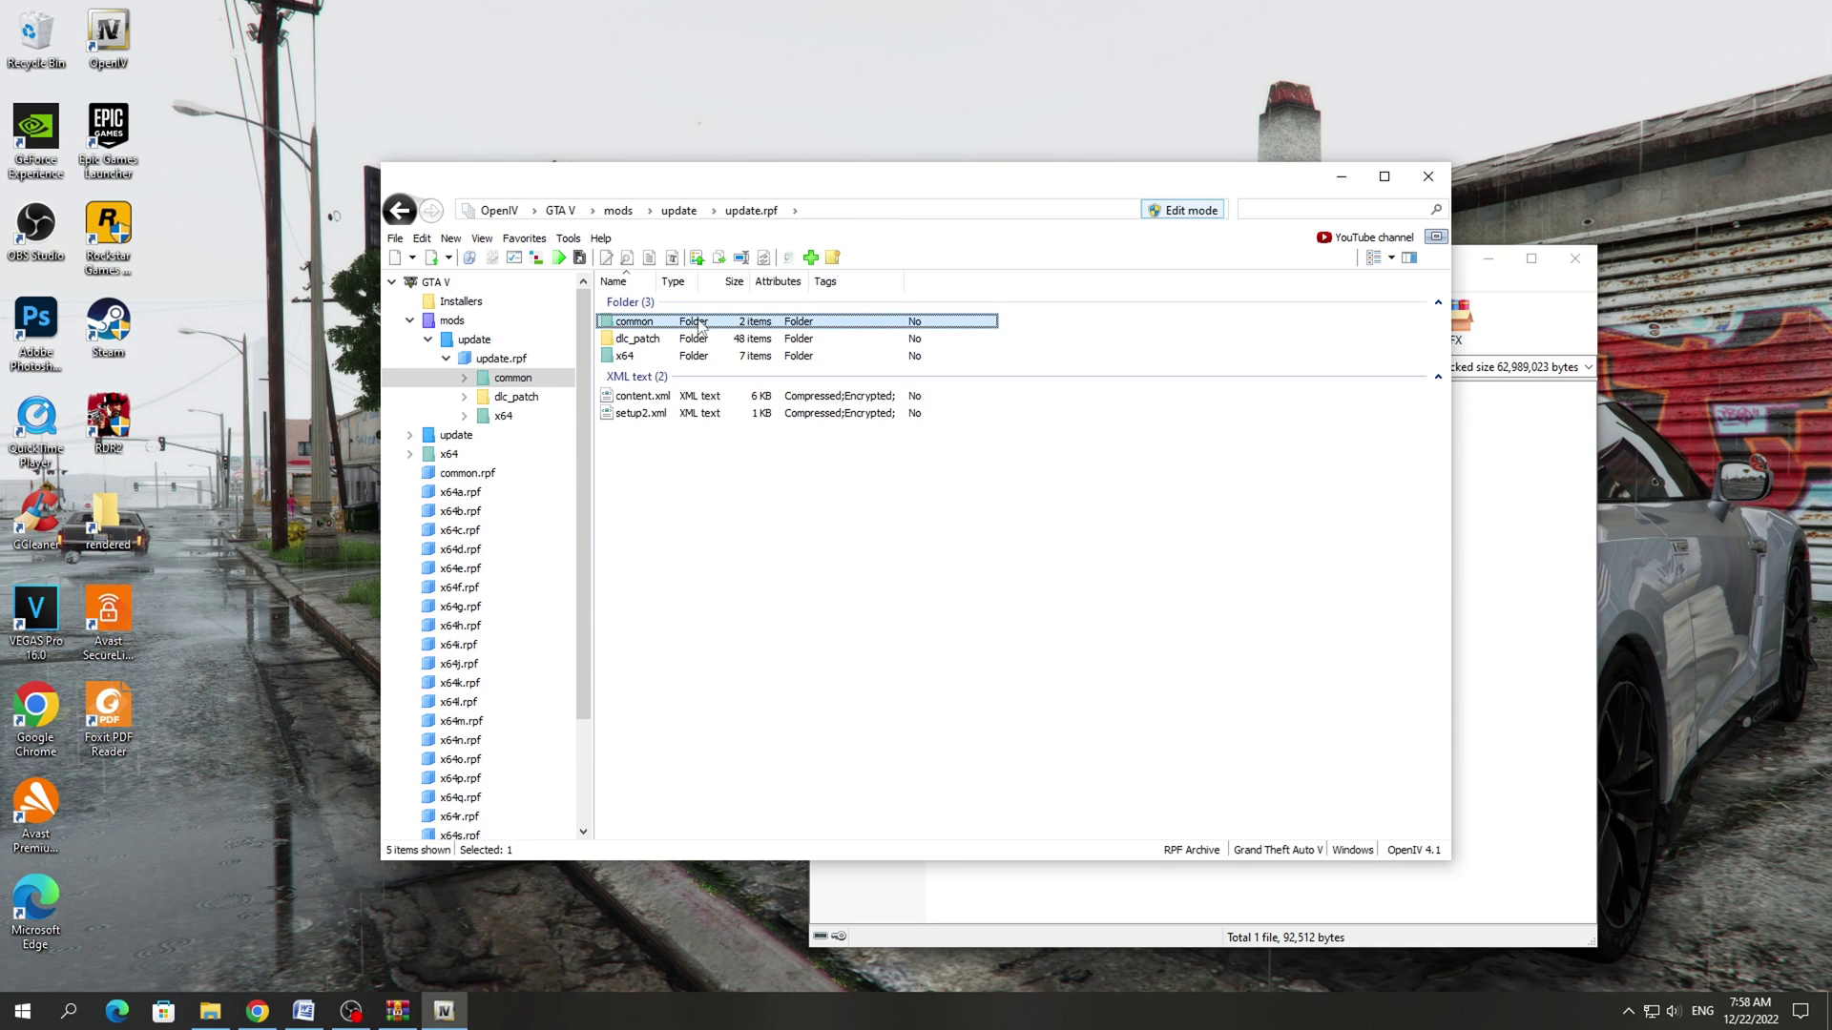
double_click(704, 323)
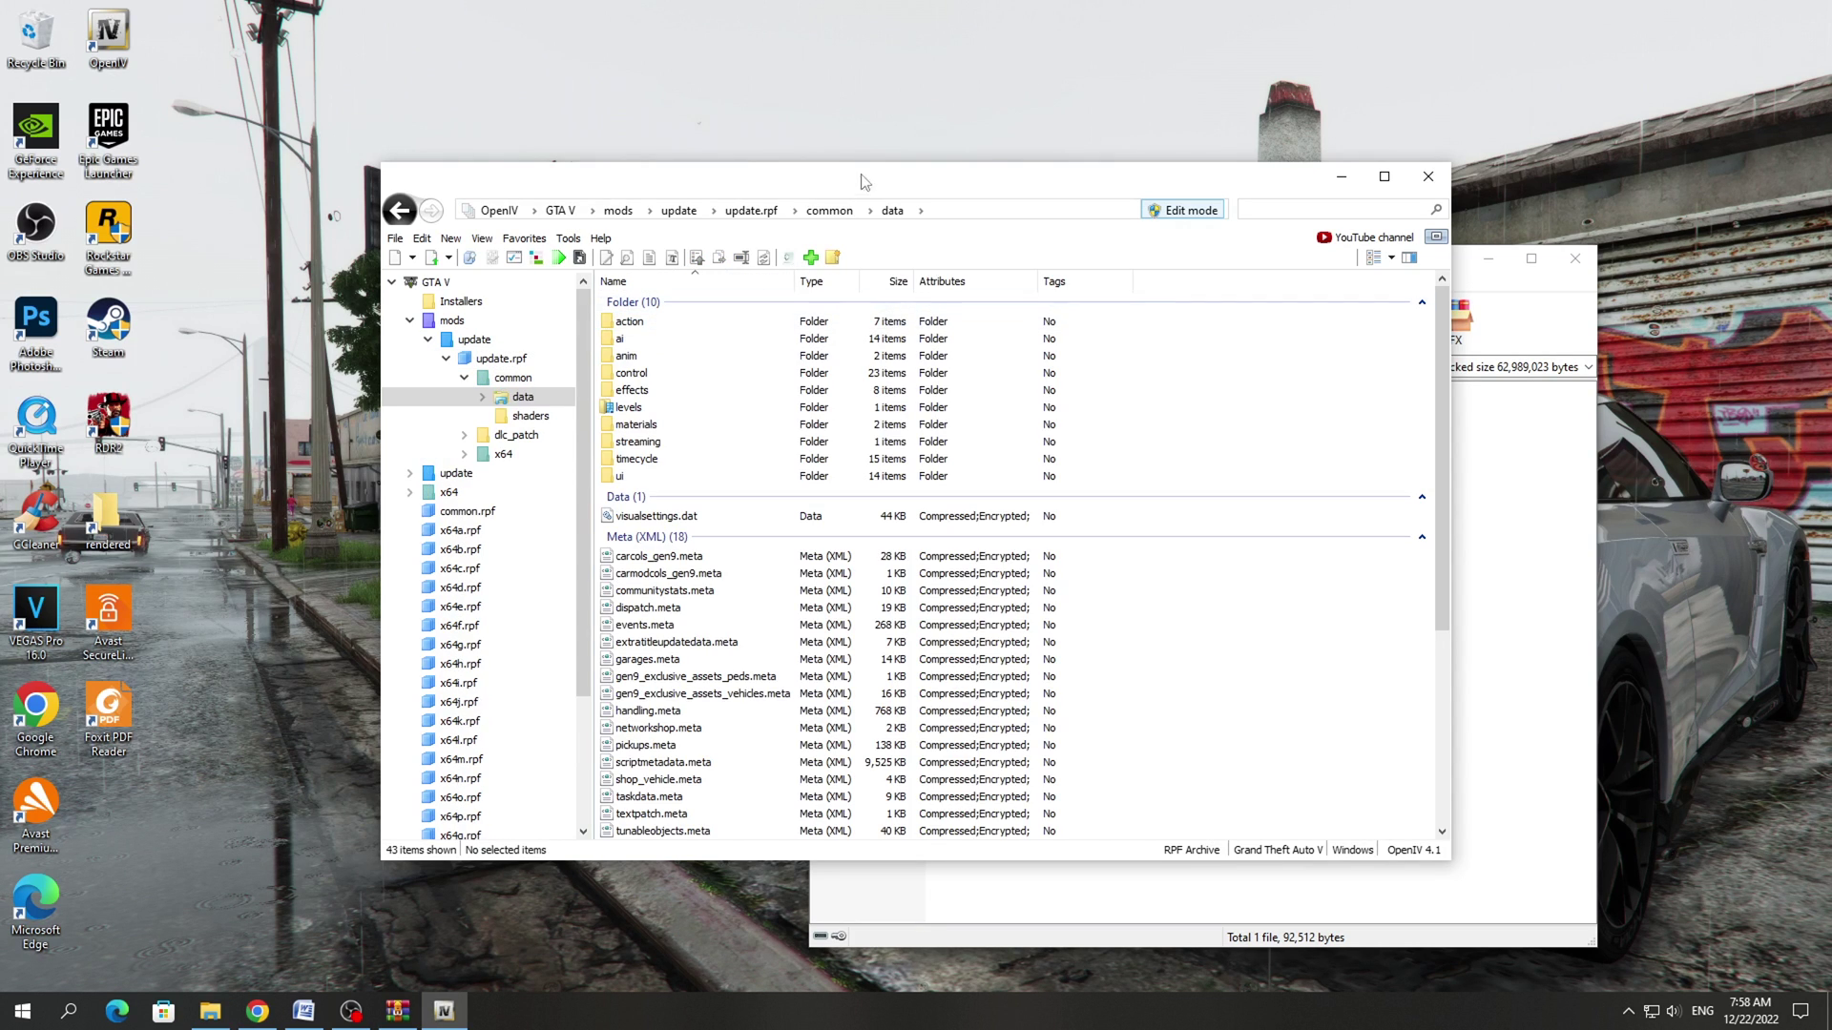
drag(893, 186, 551, 156)
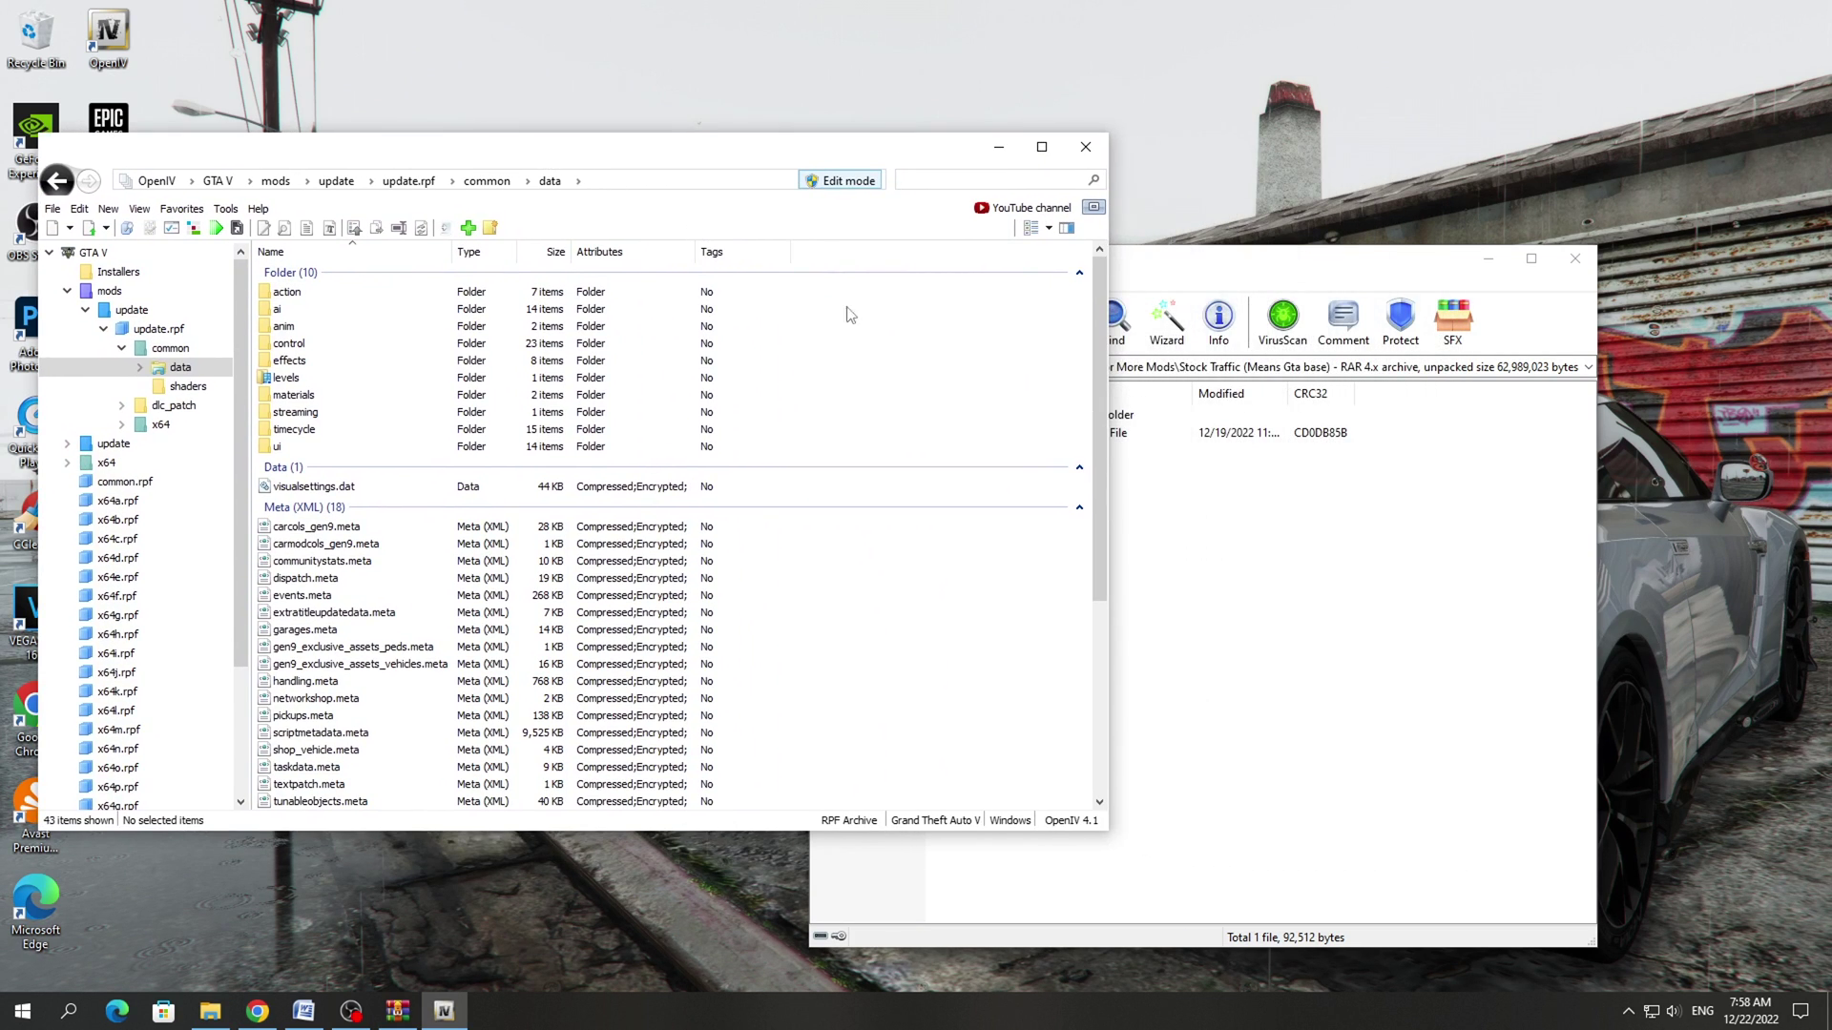
drag(1240, 257, 1476, 220)
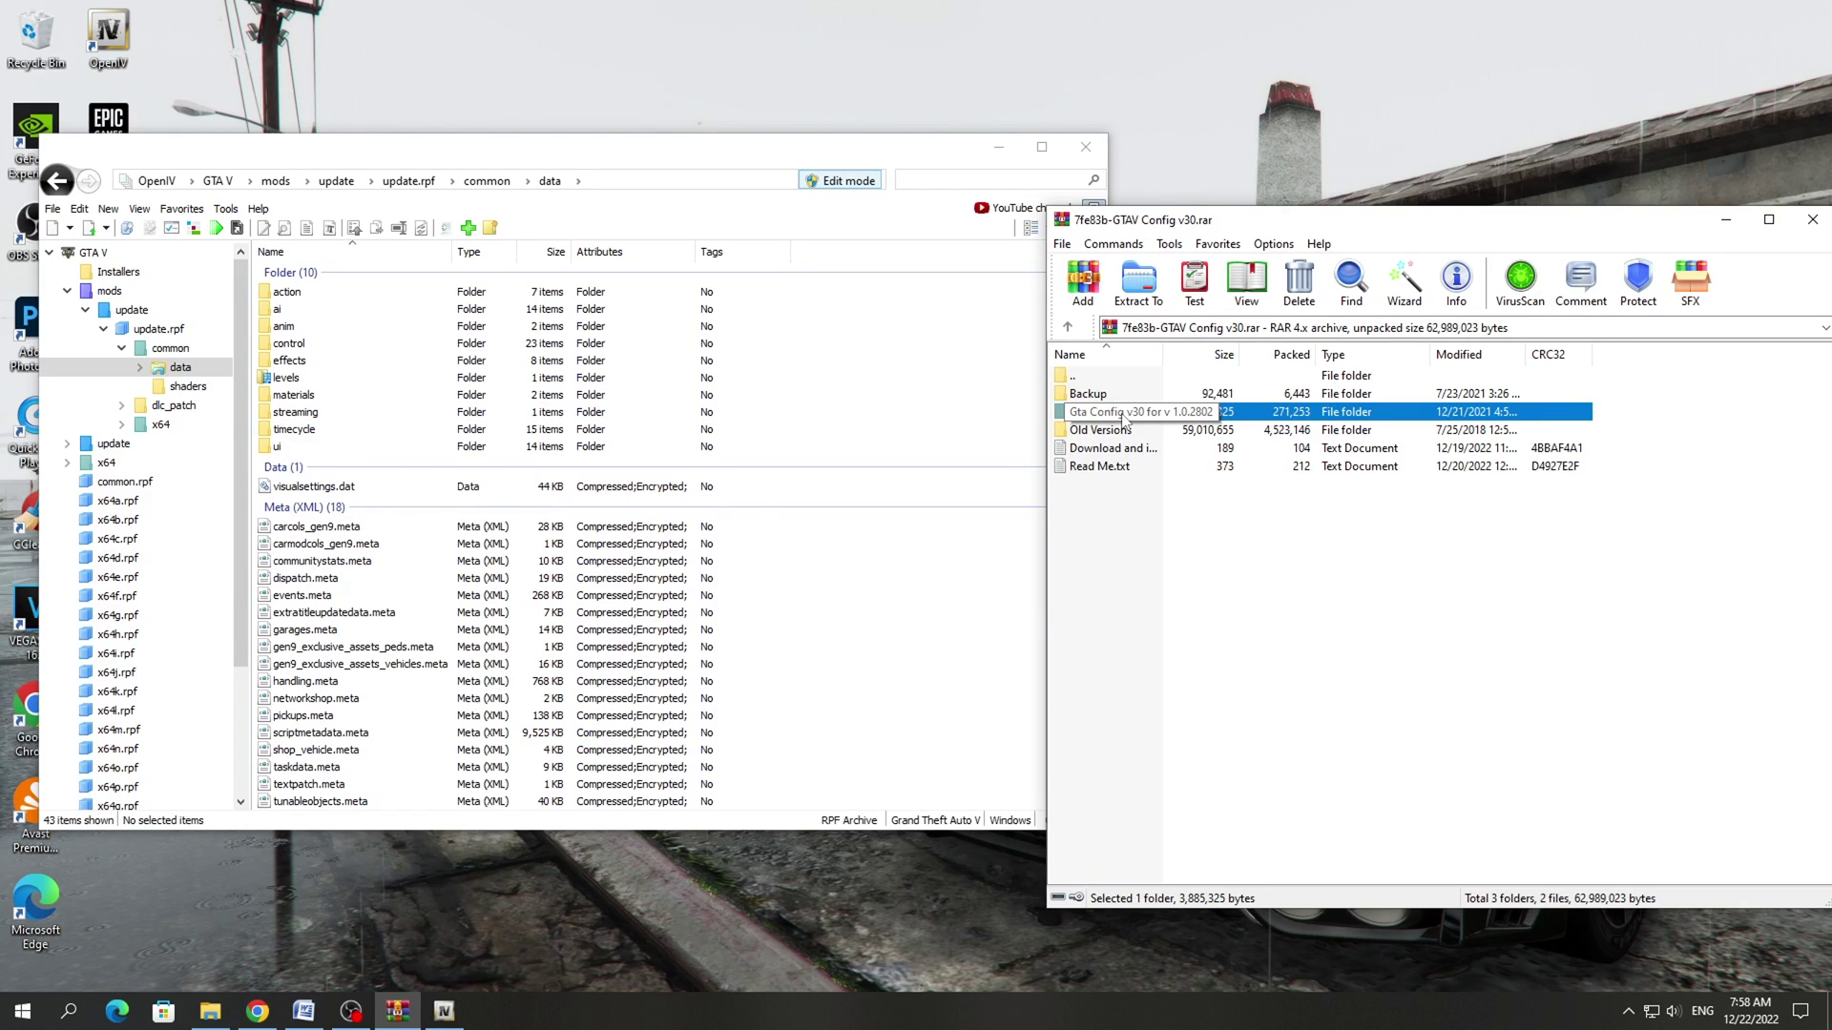
Step: Copy gameconfig.xml from Gta Config v30 > For More Mods > Stock Traffic into OpenIV's data folder
double_click(1123, 416)
double_click(1120, 420)
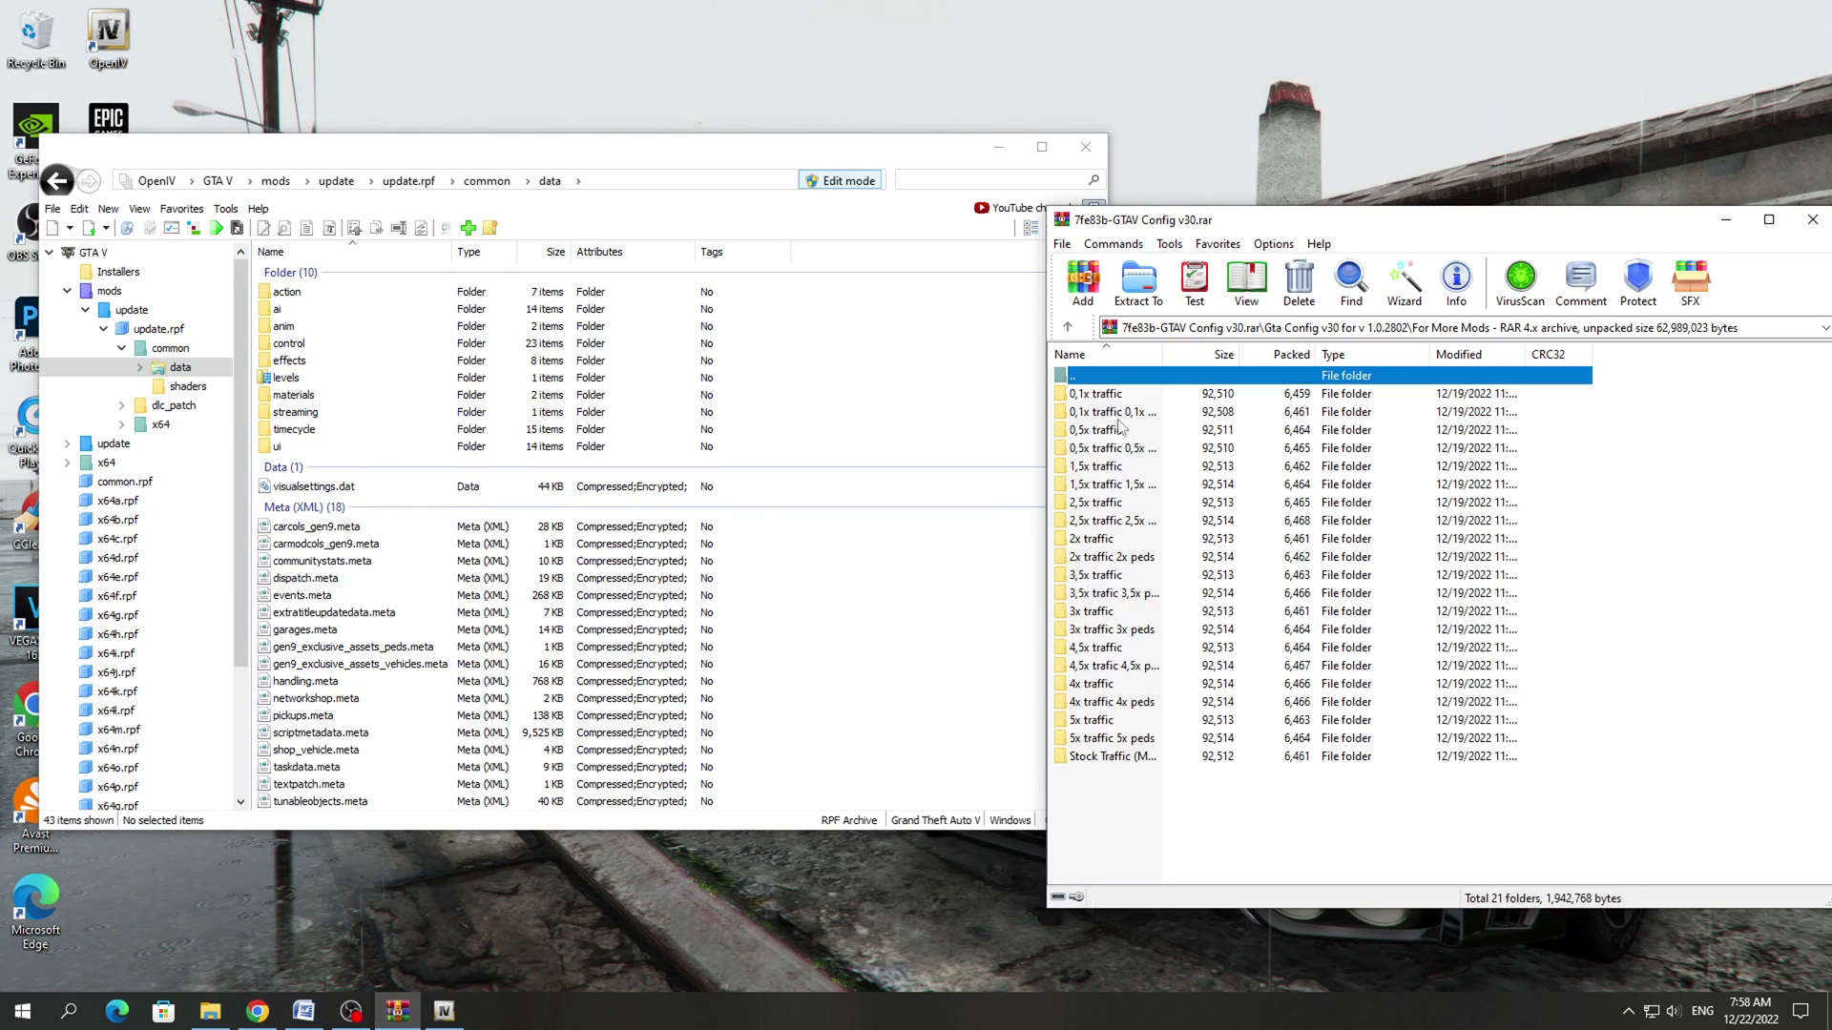
double_click(1111, 756)
drag(1104, 401, 932, 613)
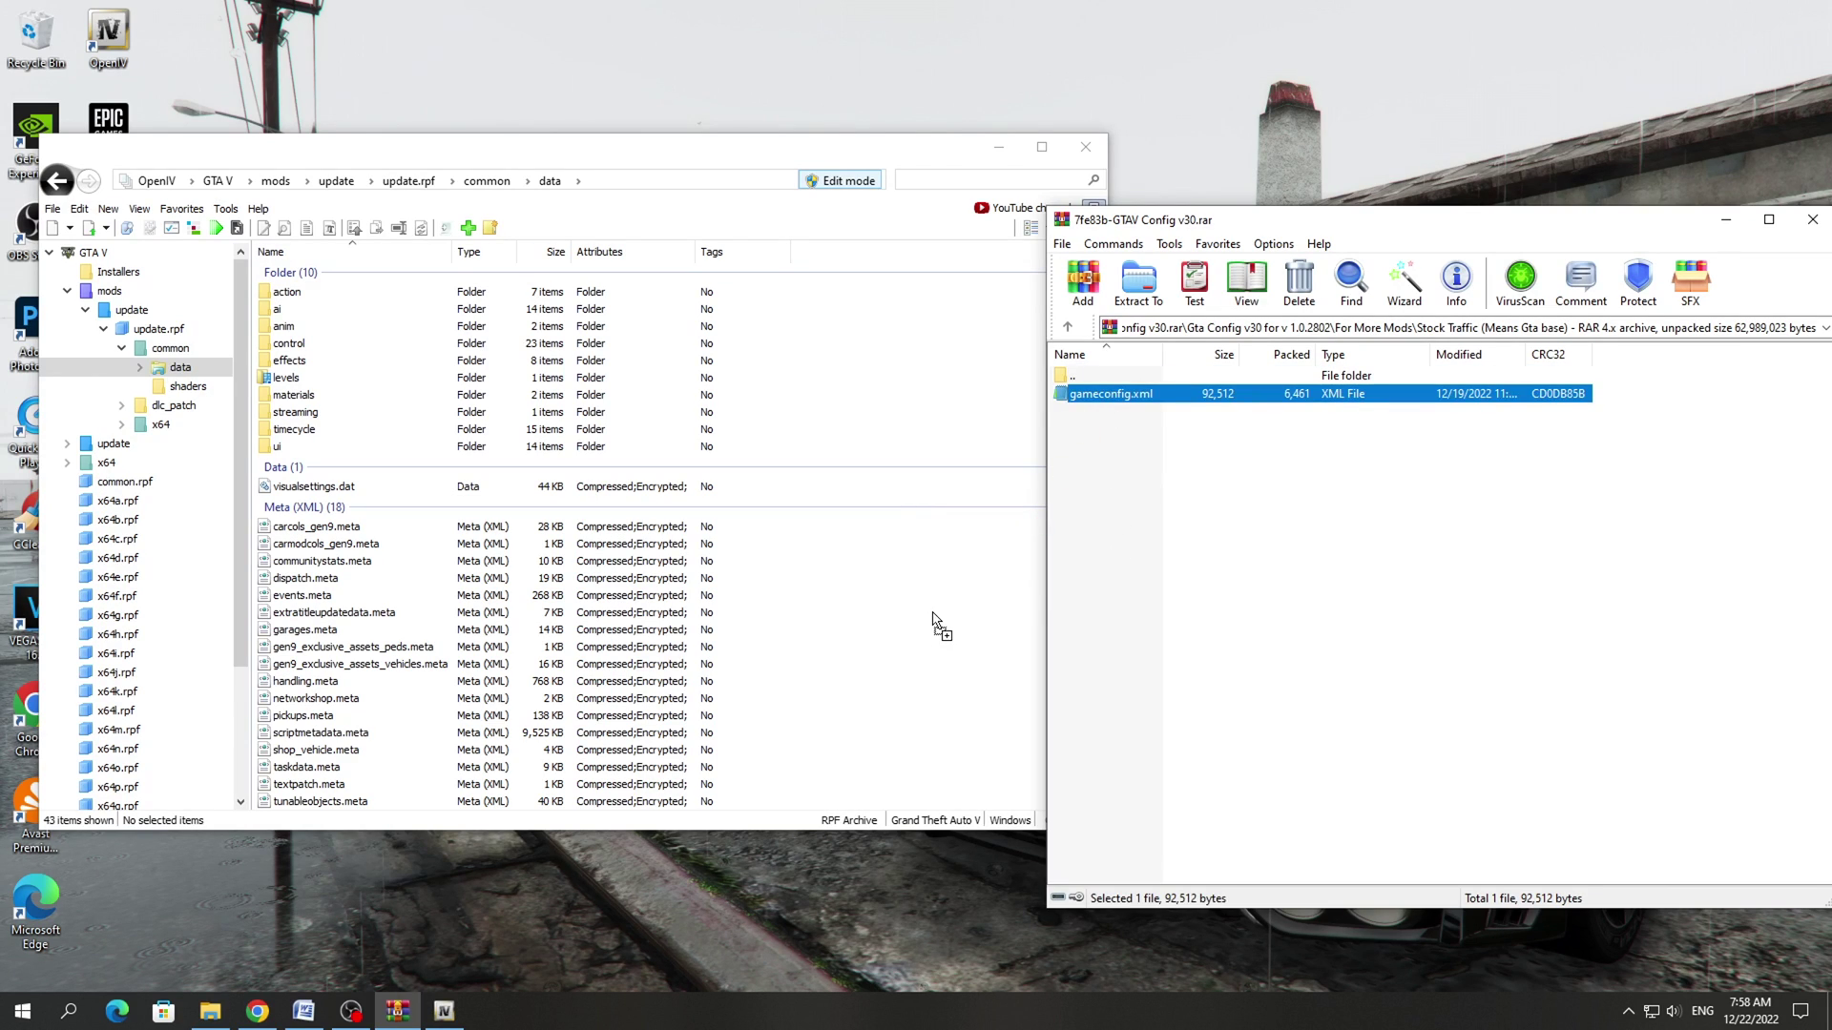
Step: Close WinRAR, turn off OpenIV's edit mode, and close OpenIV
click(1232, 494)
drag(1345, 225, 969, 282)
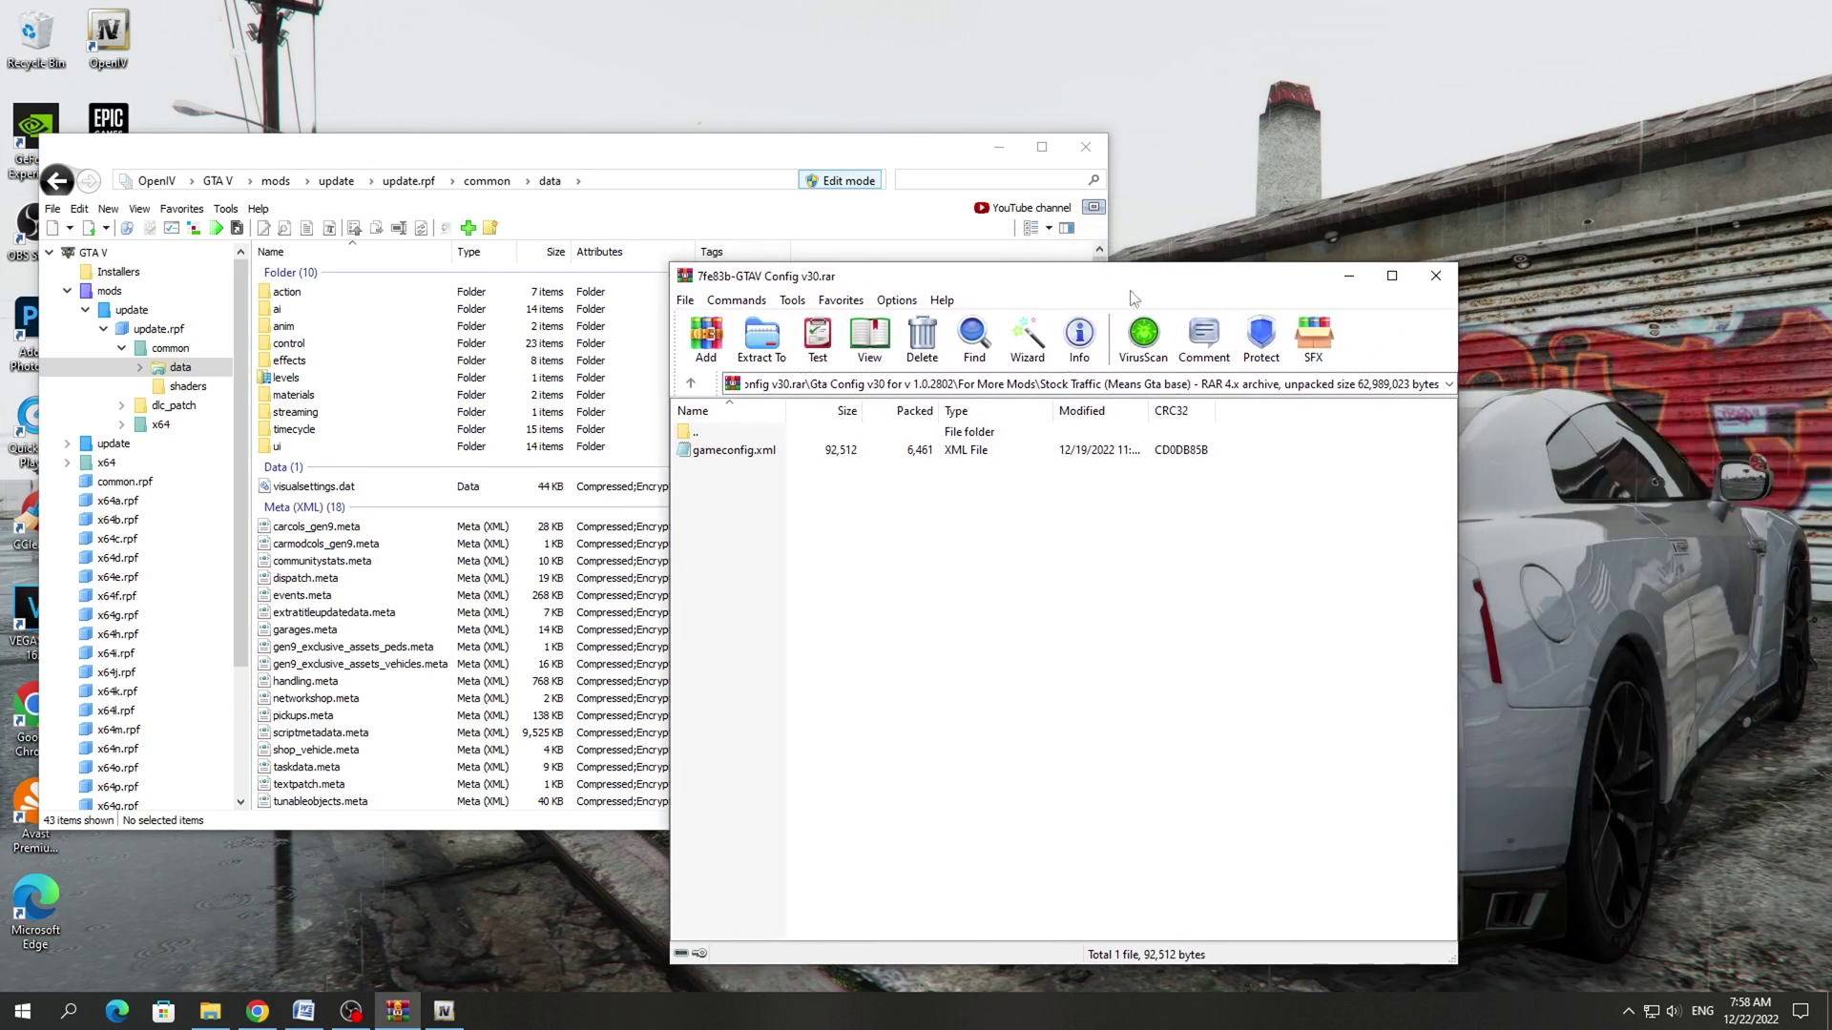
click(1433, 277)
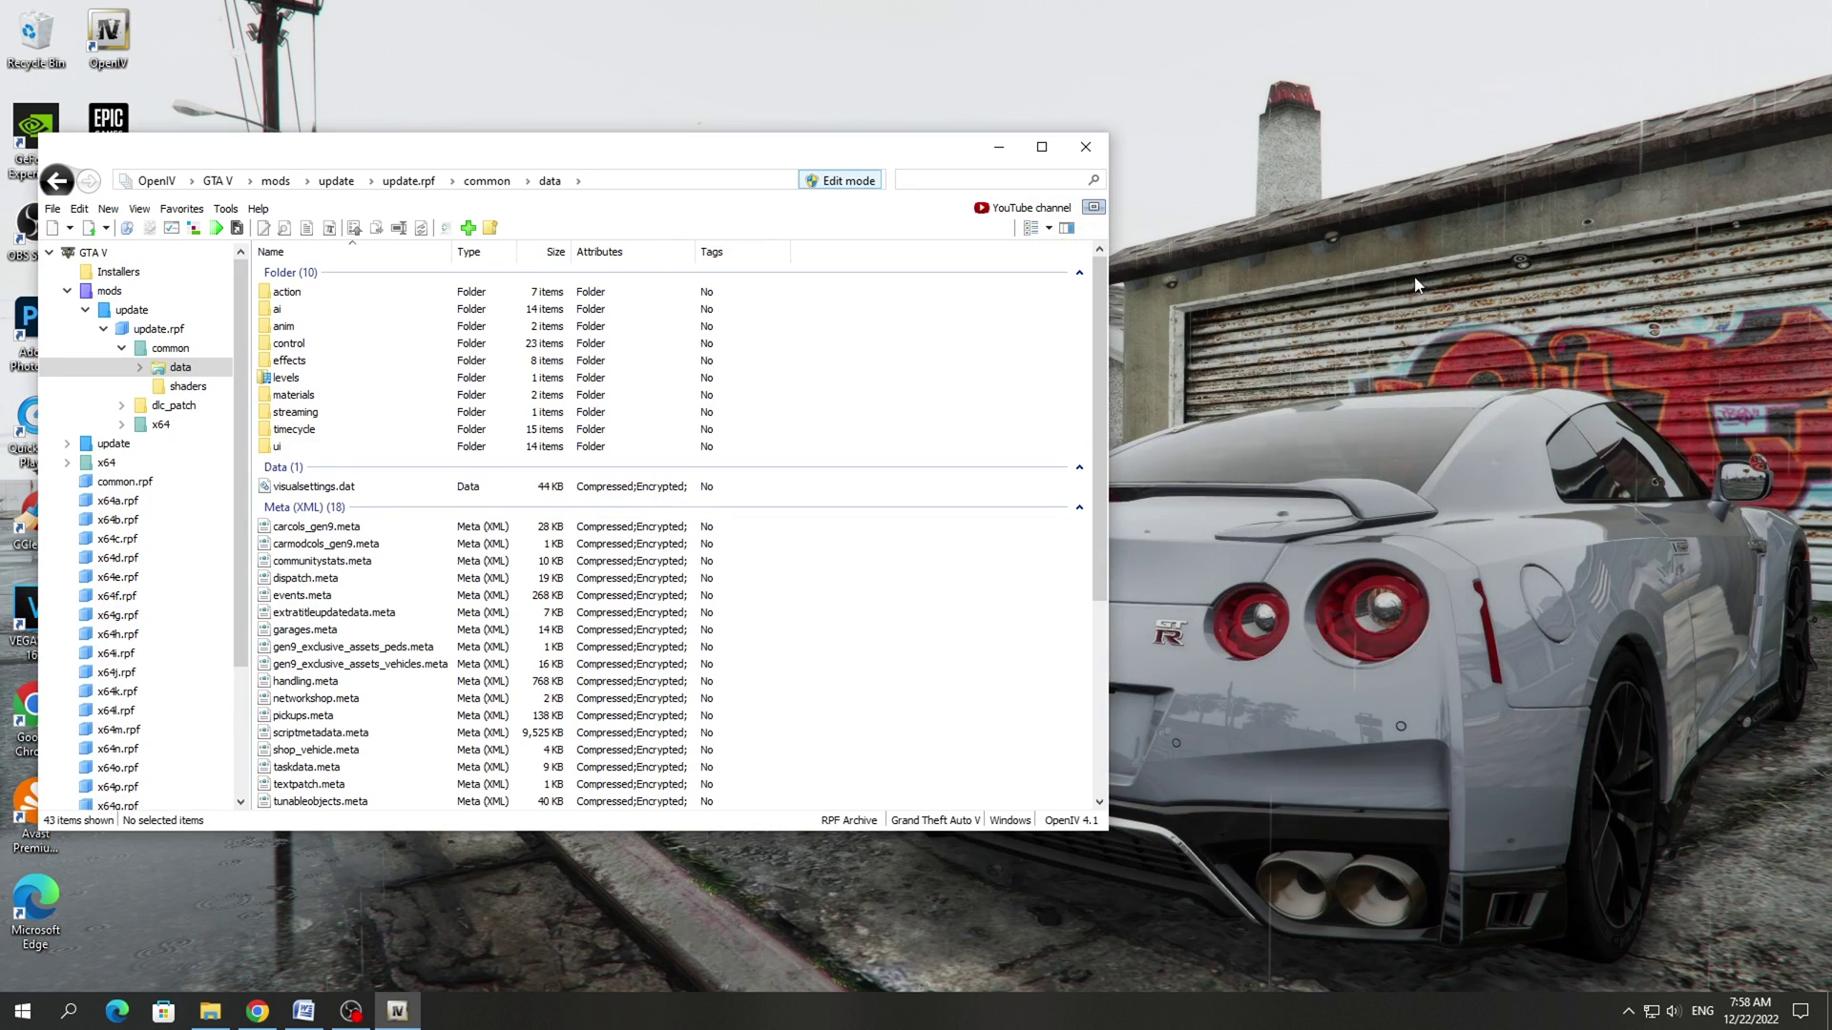
click(851, 185)
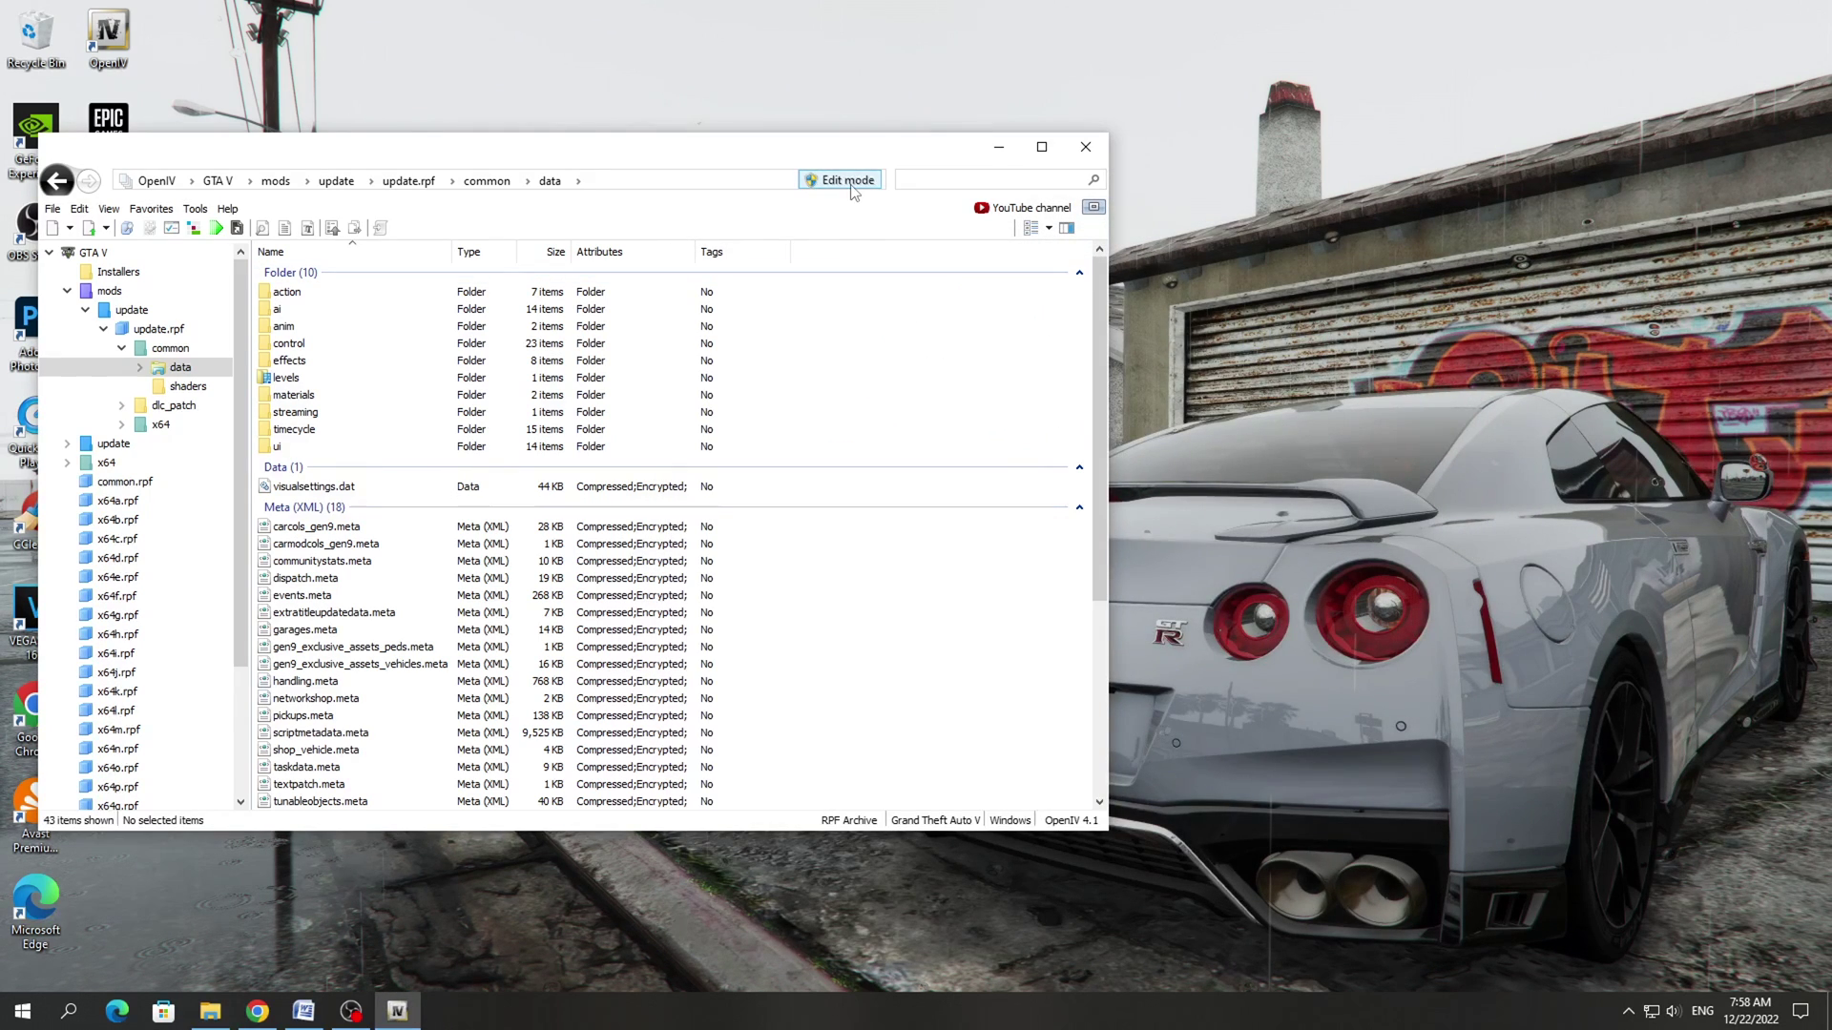
click(1090, 153)
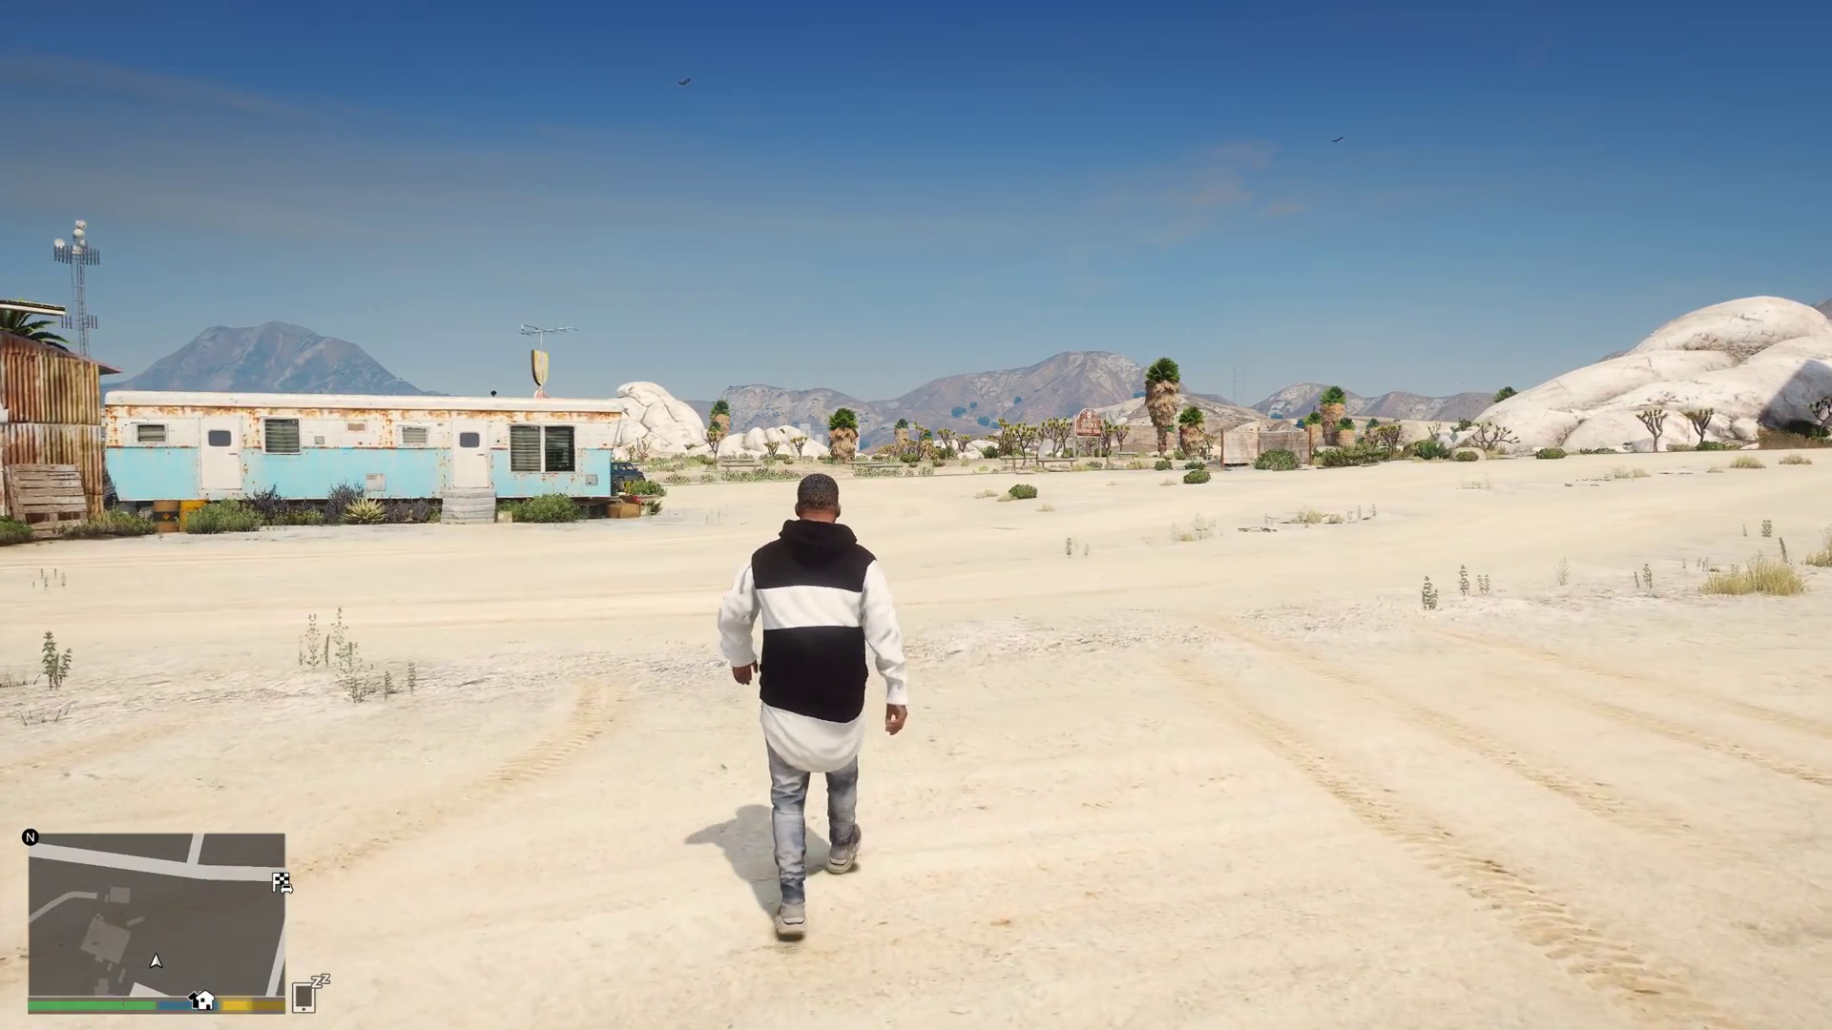
Step: Spawn the BMW M4 Competition '21 and the GT63 S Coupe from the trainer's Saved Vehicles list
key(F5)
key(Return)
key(Return)
key(BackSpace)
key(Up)
key(Up)
key(Up)
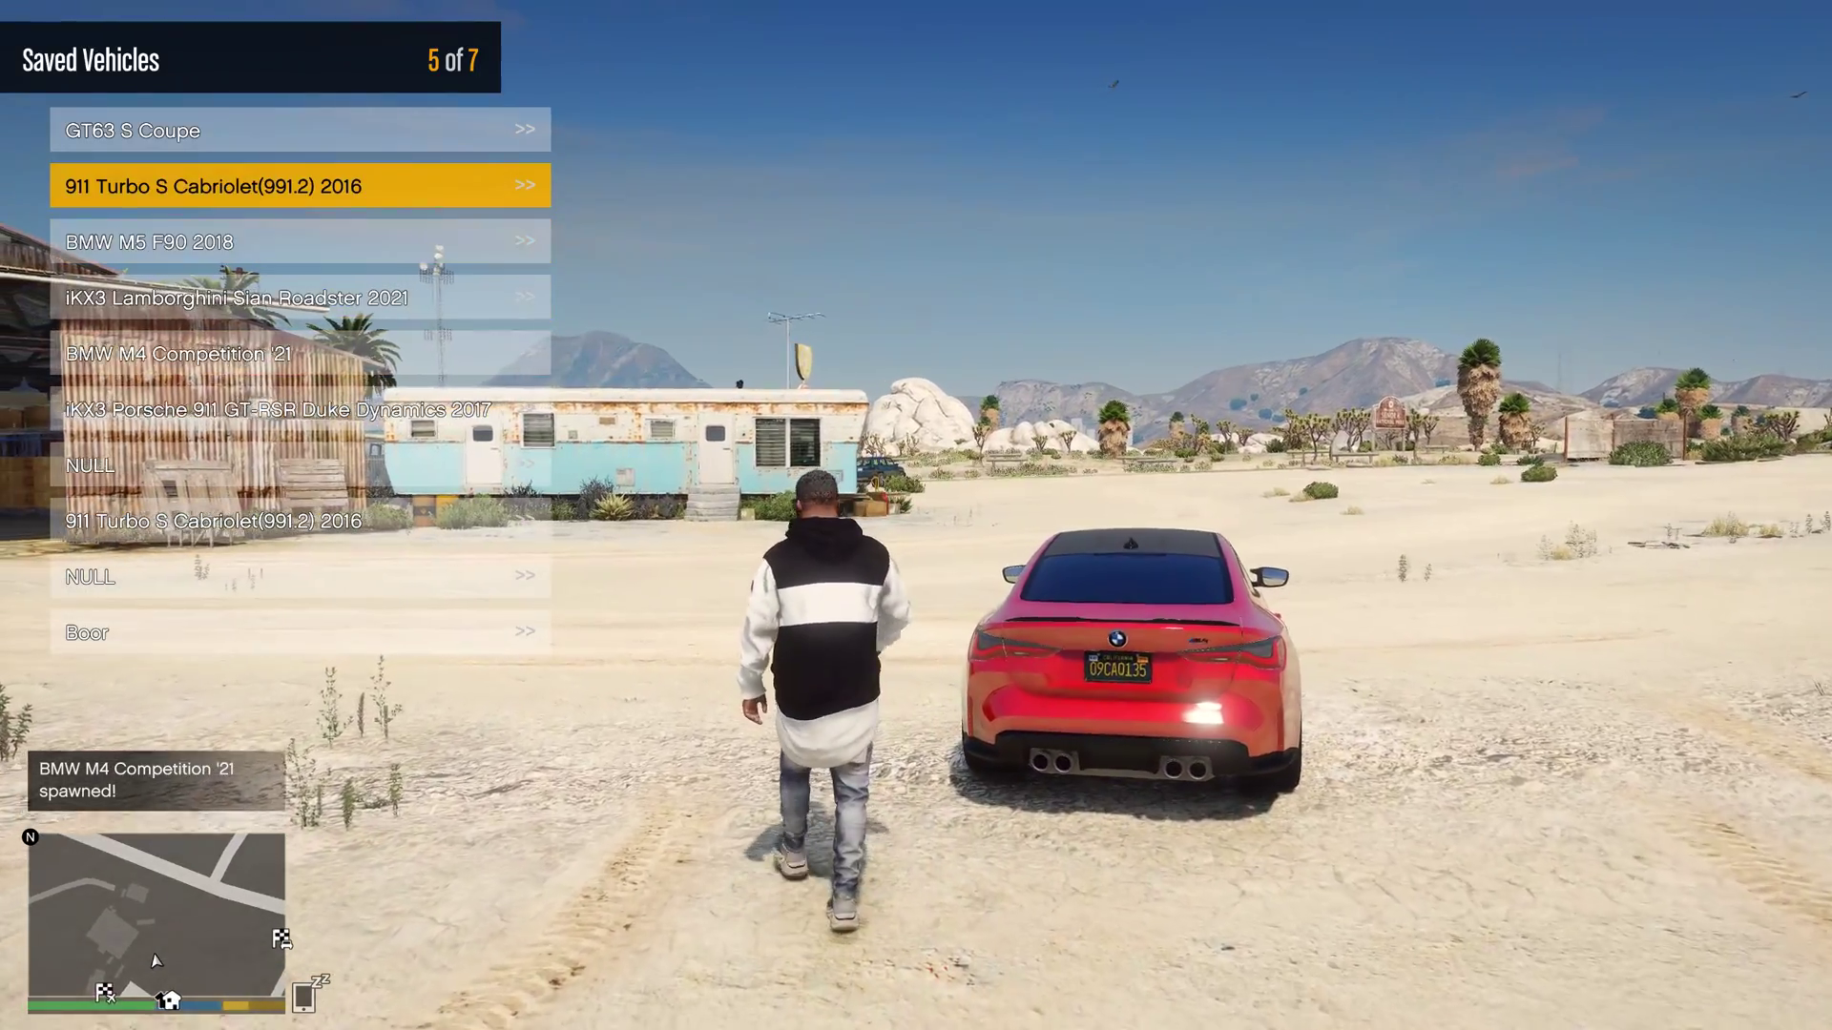
key(Up)
key(Return)
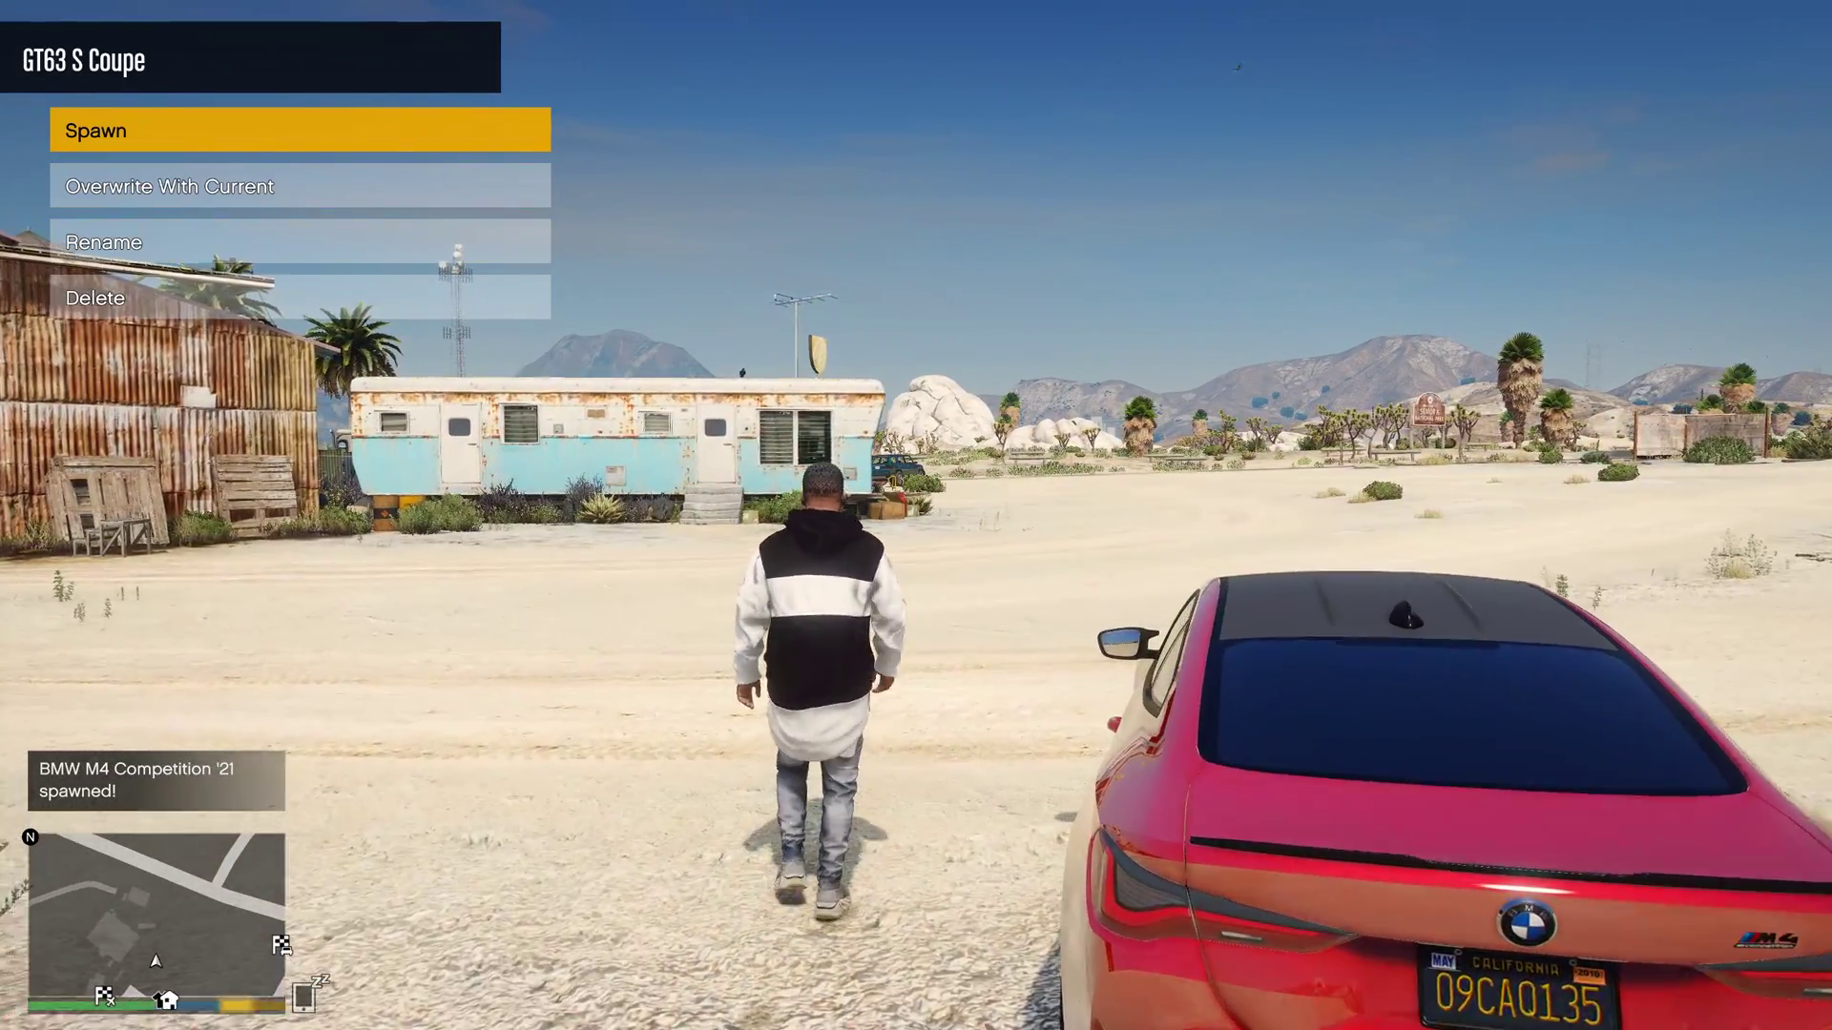
key(Return)
key(F5)
Step: Get into the GT63 S Coupe and drive it across the sand onto the desert road
key(a)
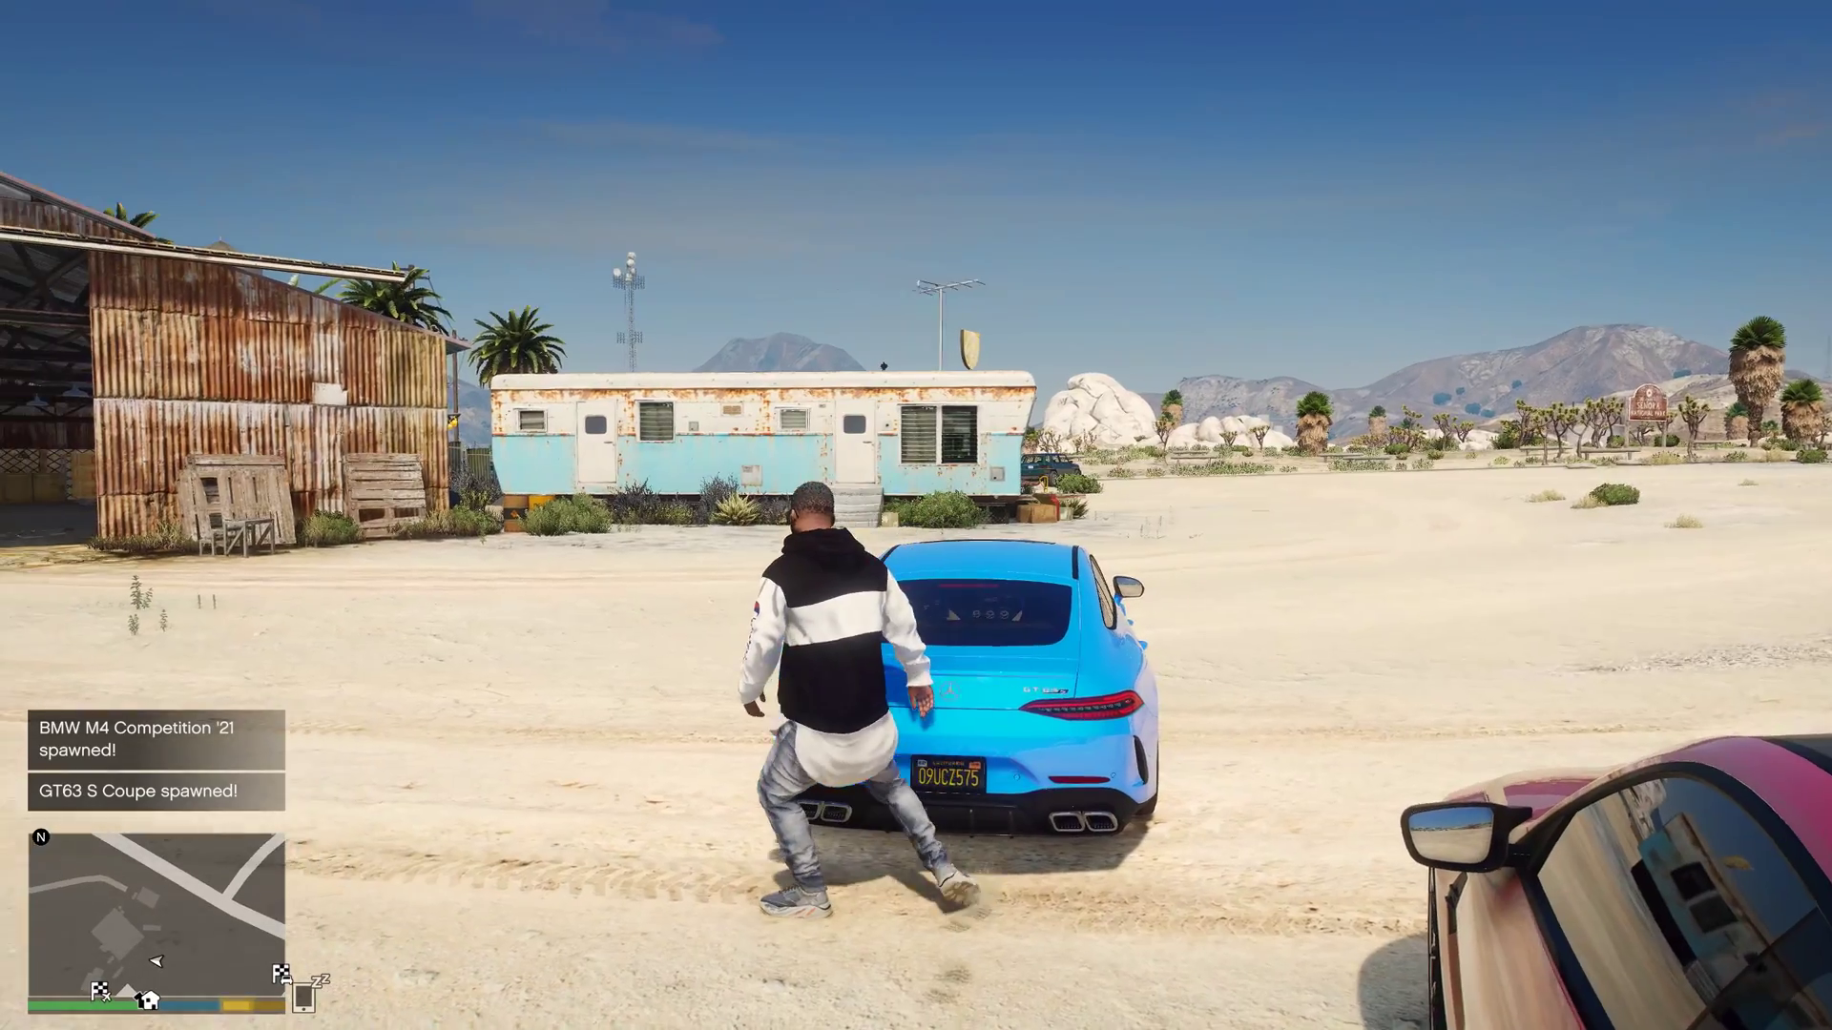
key(f)
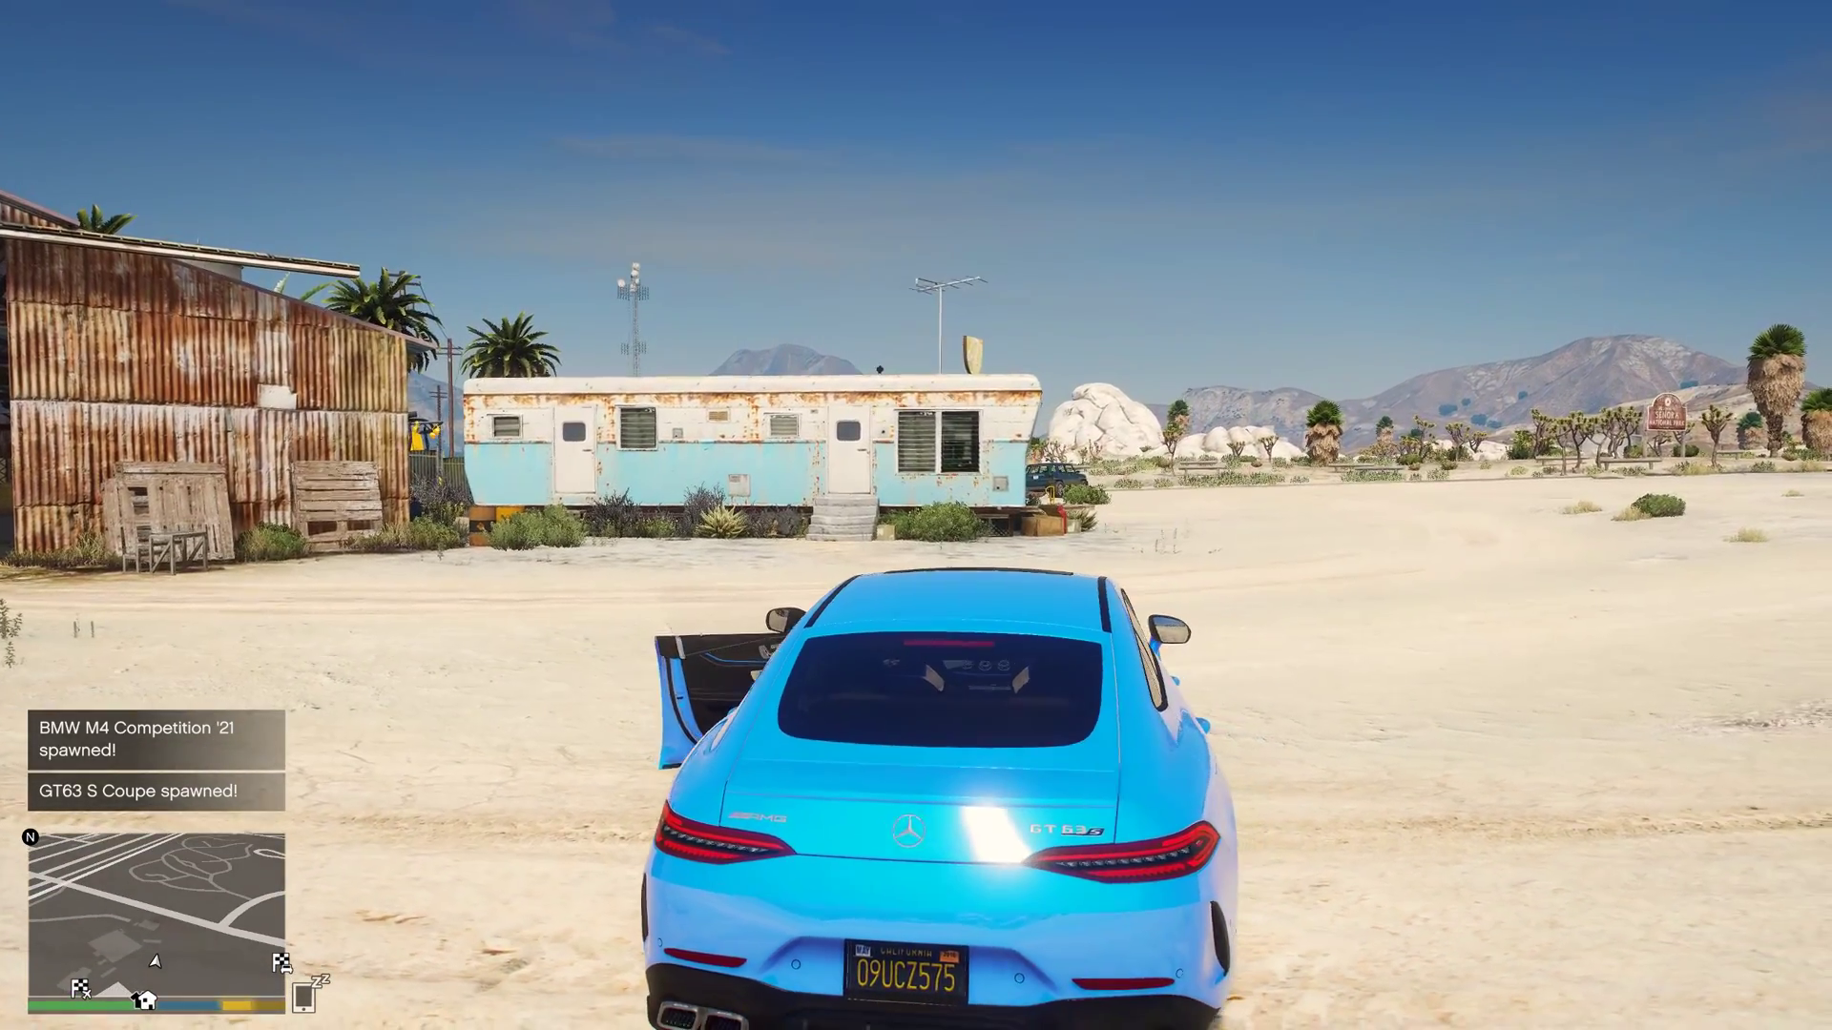
key(w)
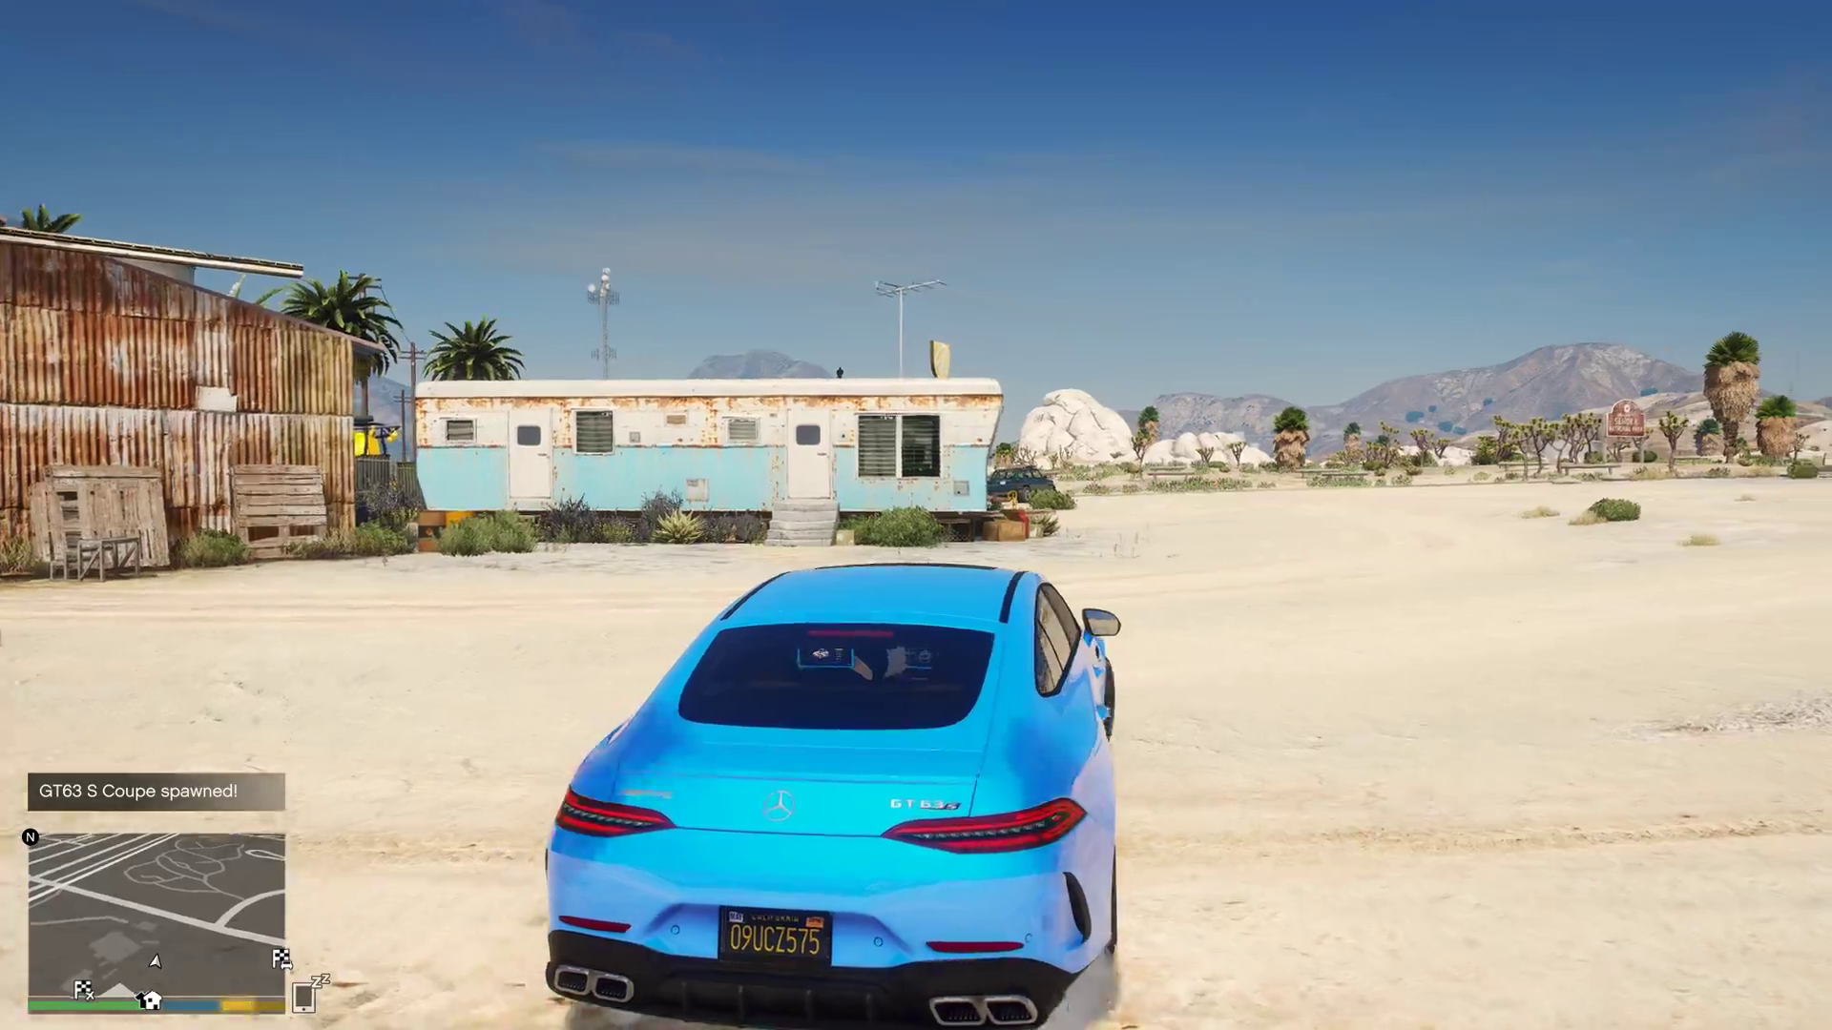
key(a)
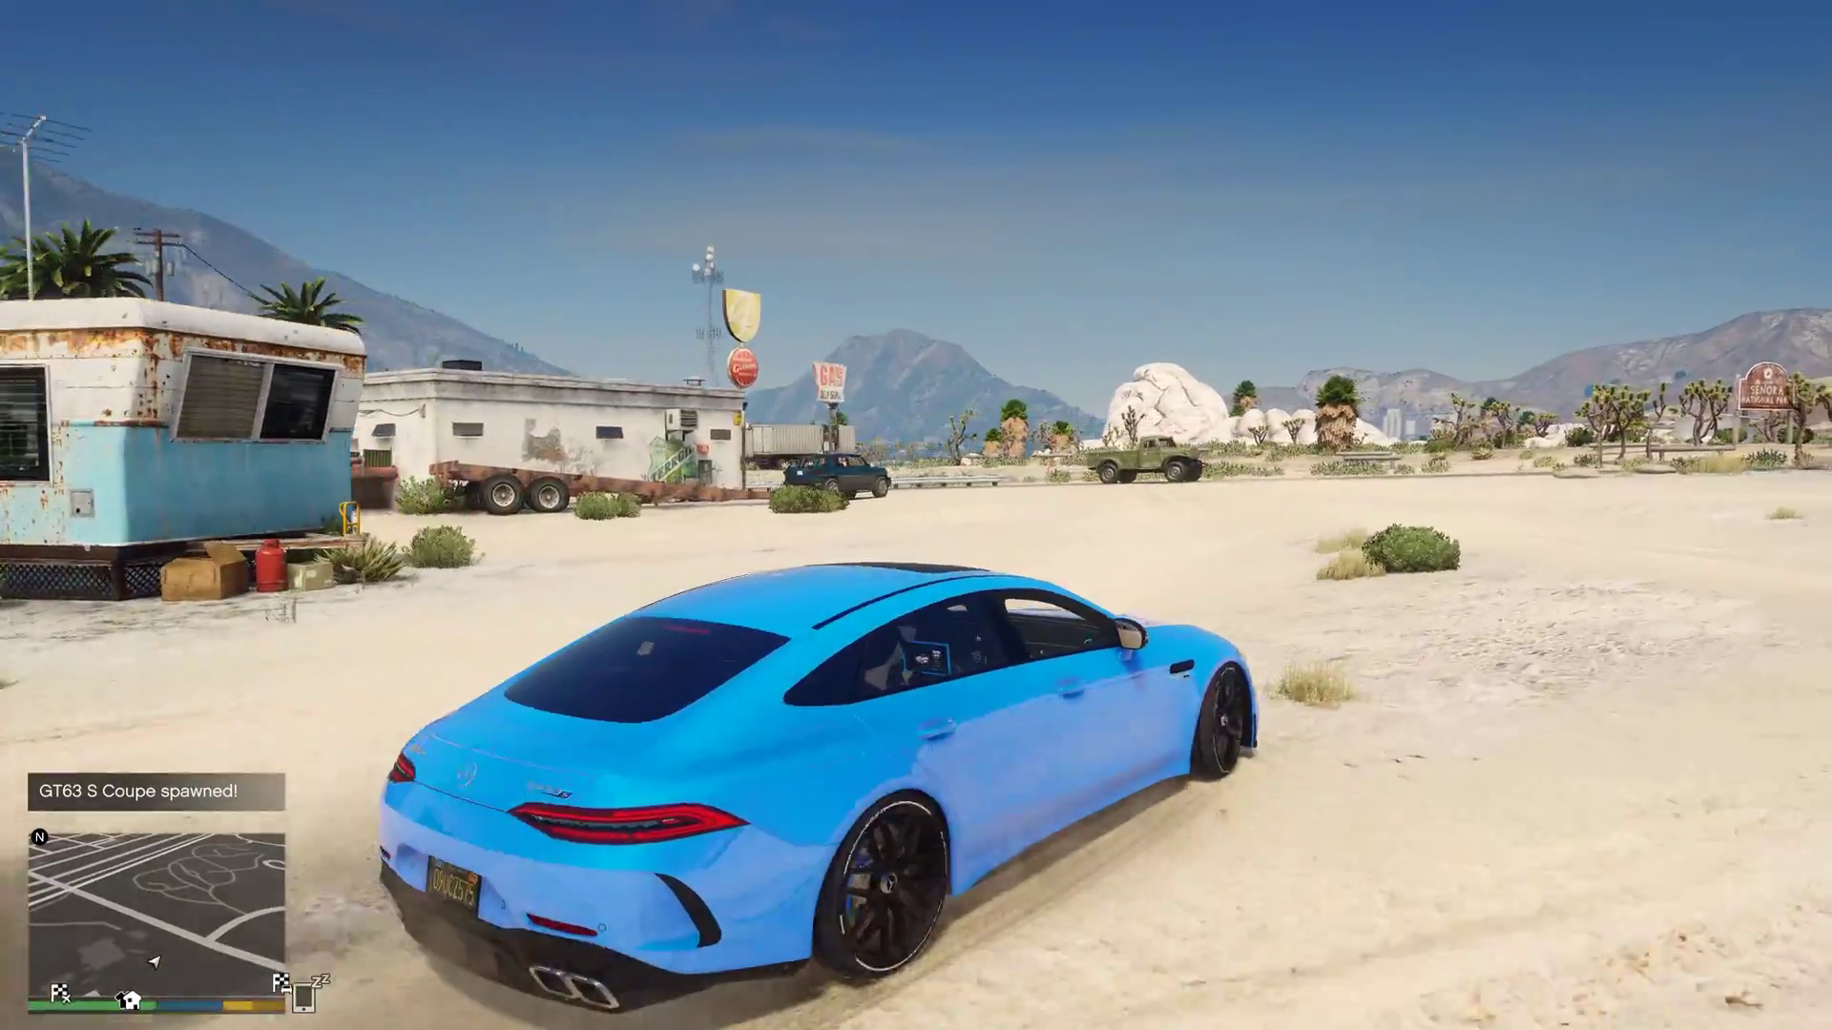
key(d)
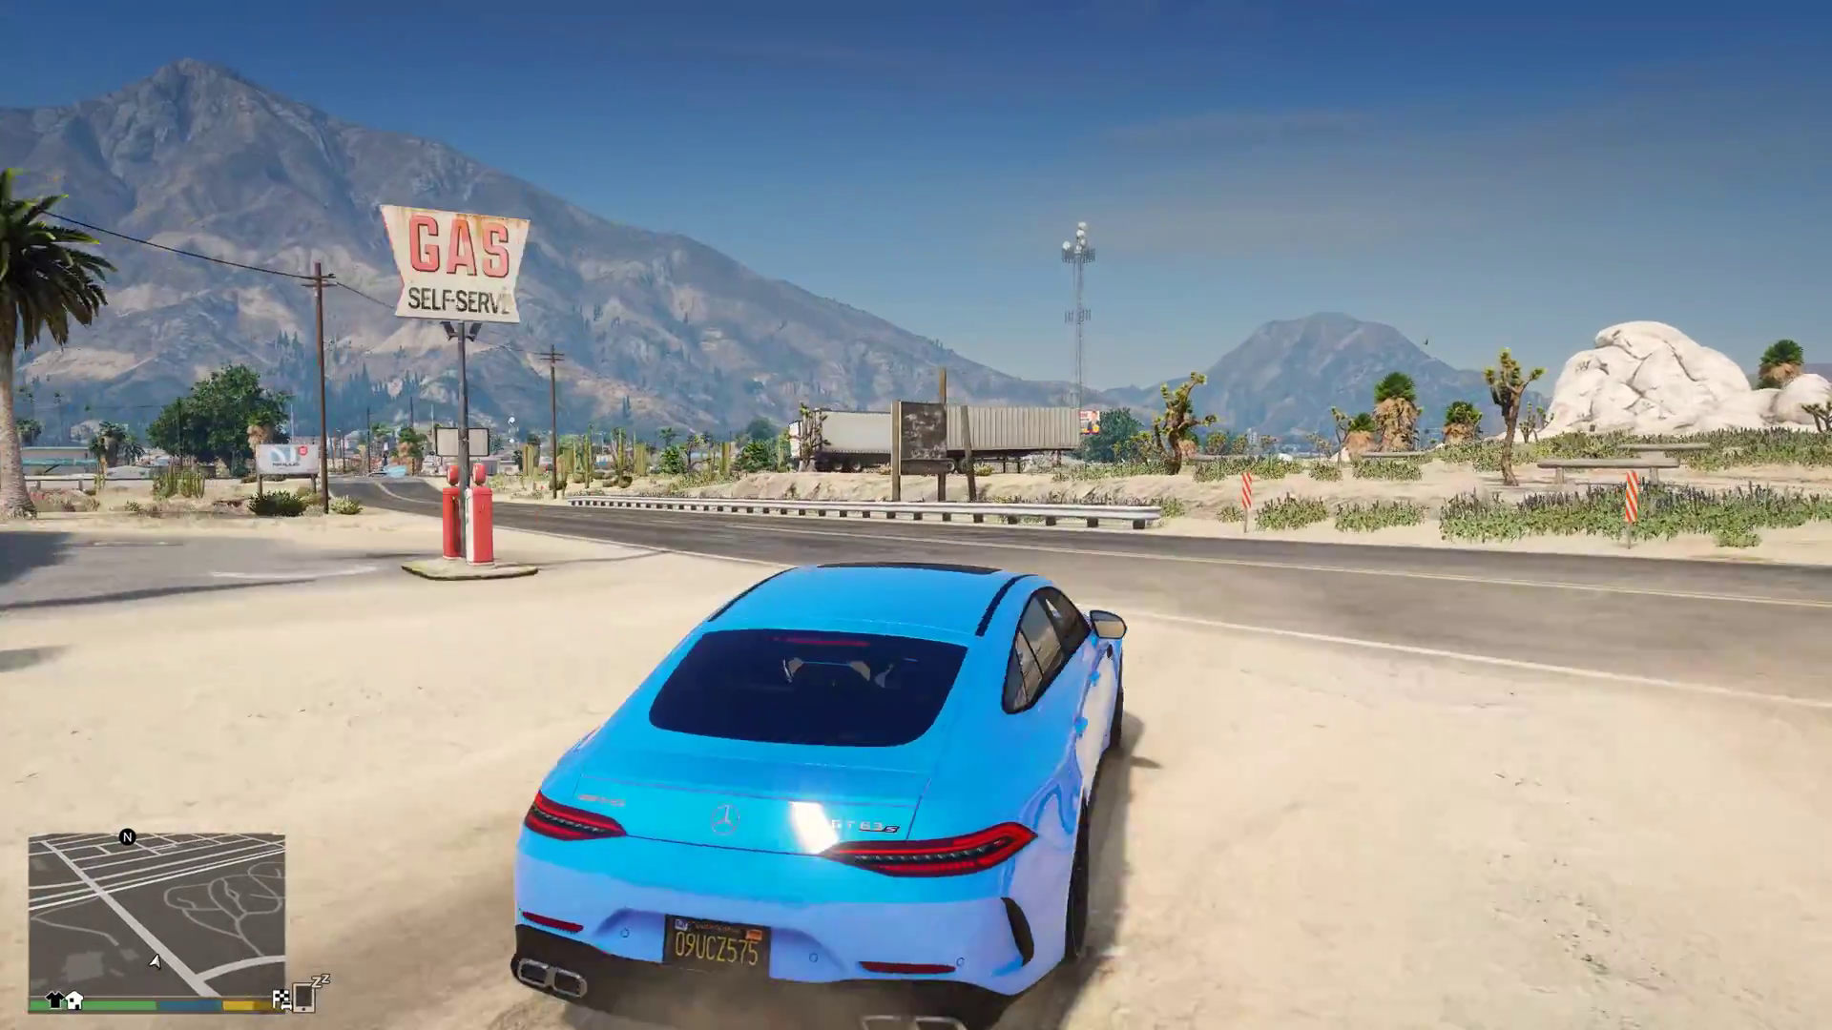
key(a)
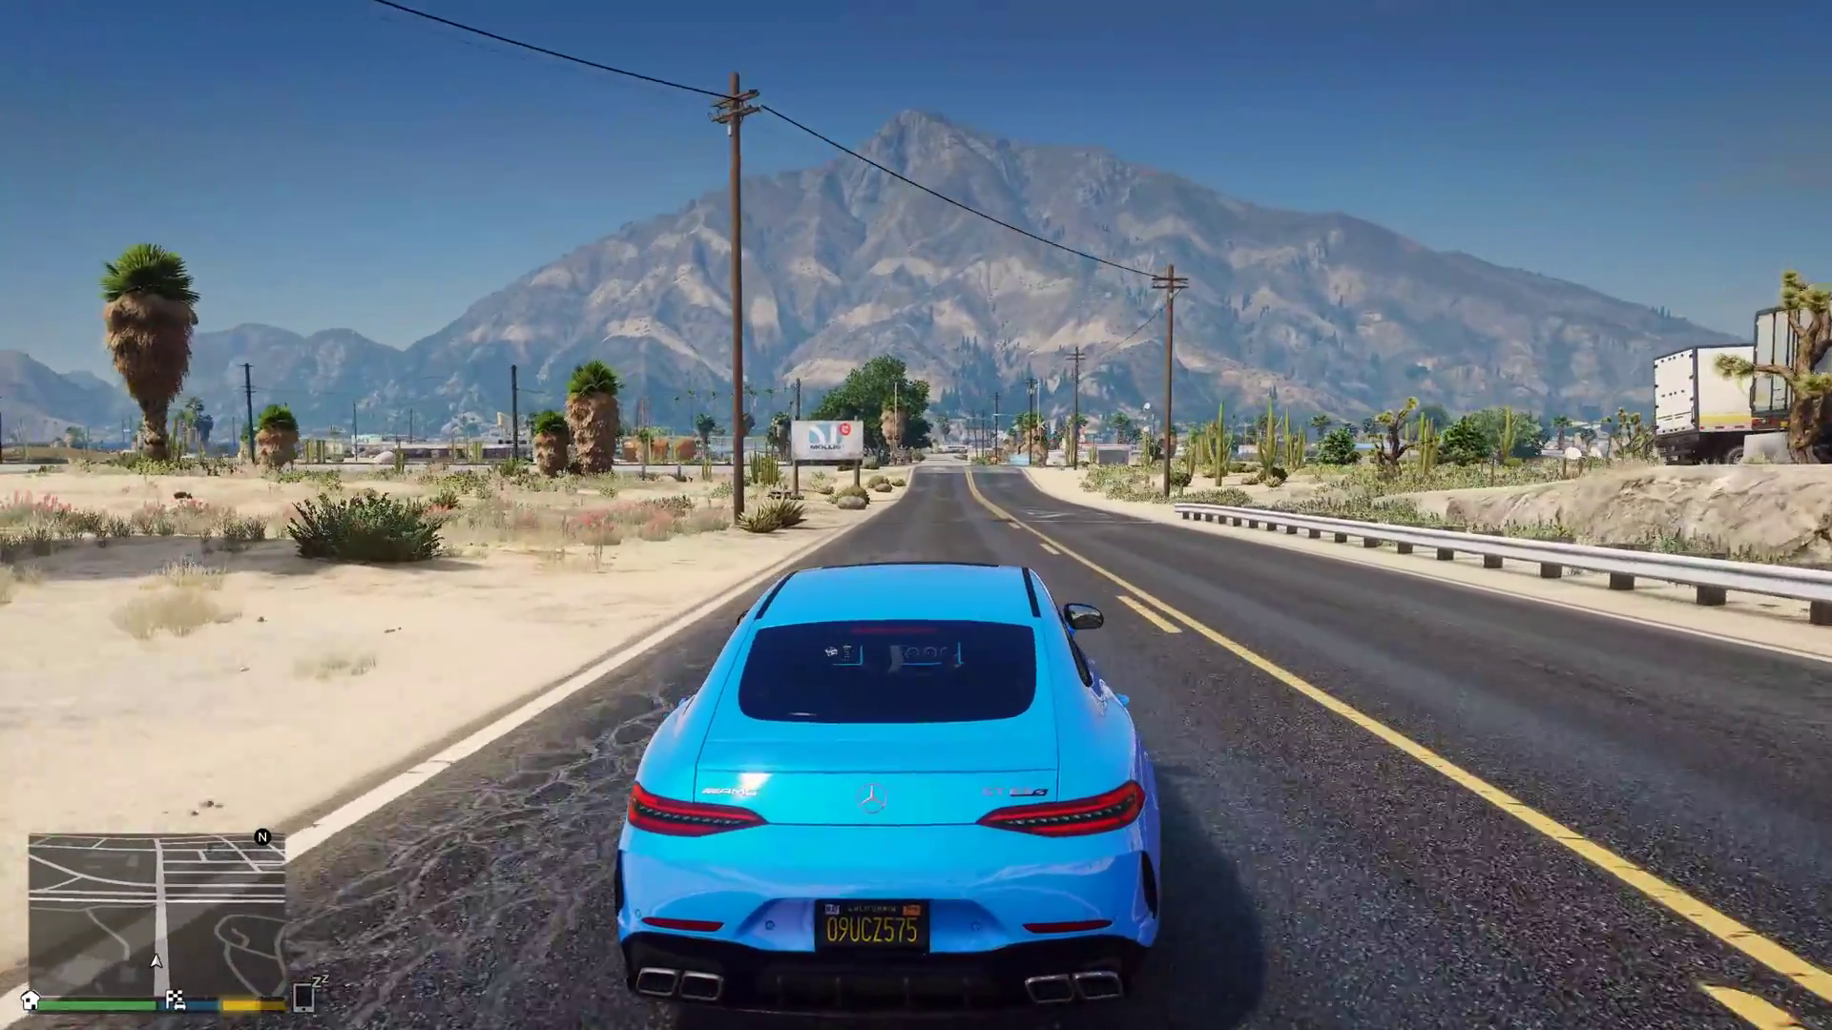